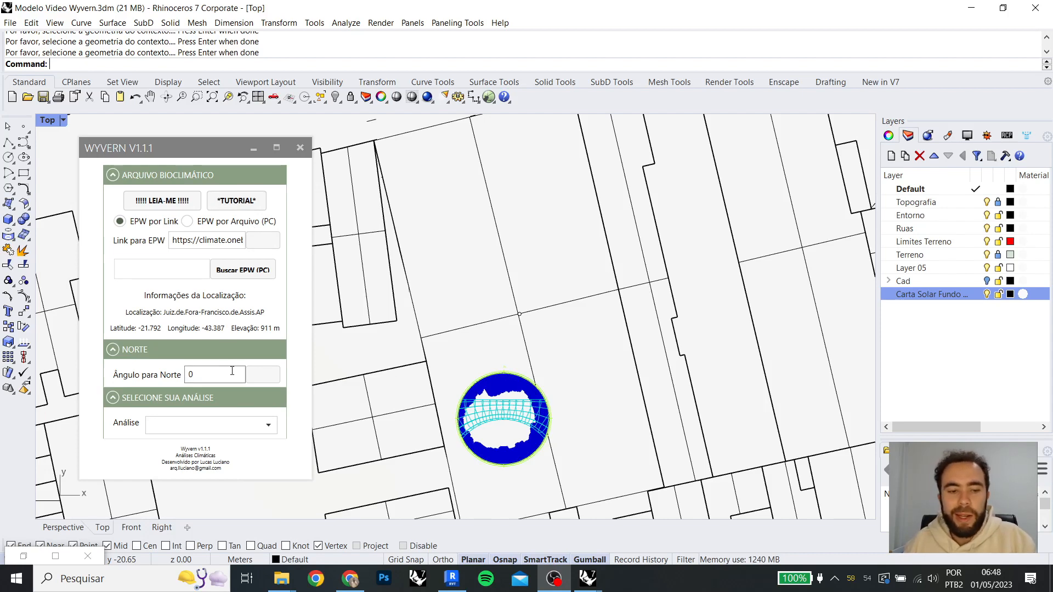
Open the Matriz Celeste analysis from the Wyvern analysis choices
scroll(527, 477, "up", 5)
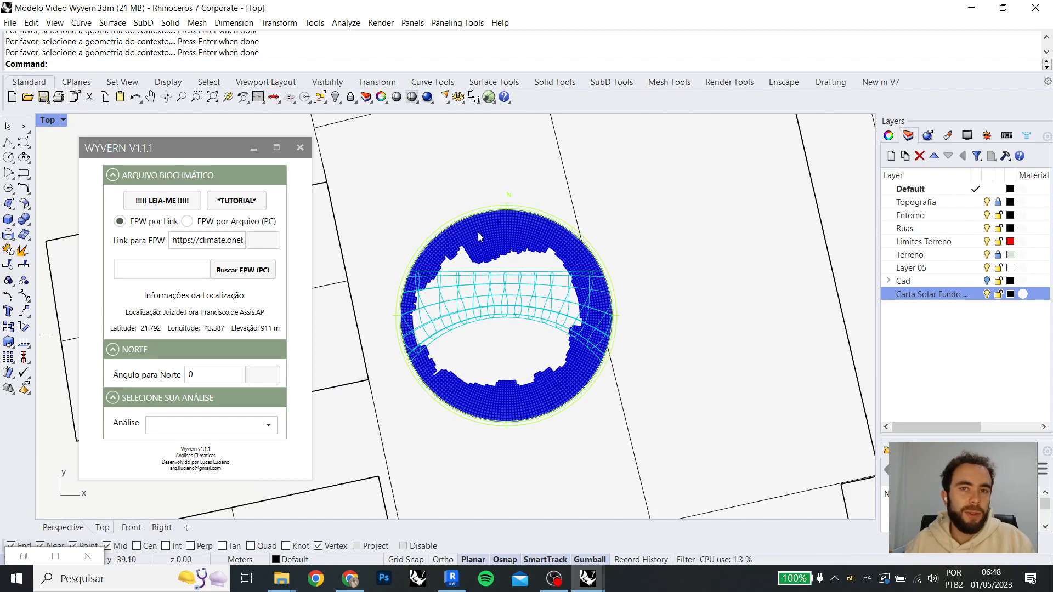
scroll(540, 195, "down", 3)
right_click_drag(551, 175, 507, 329)
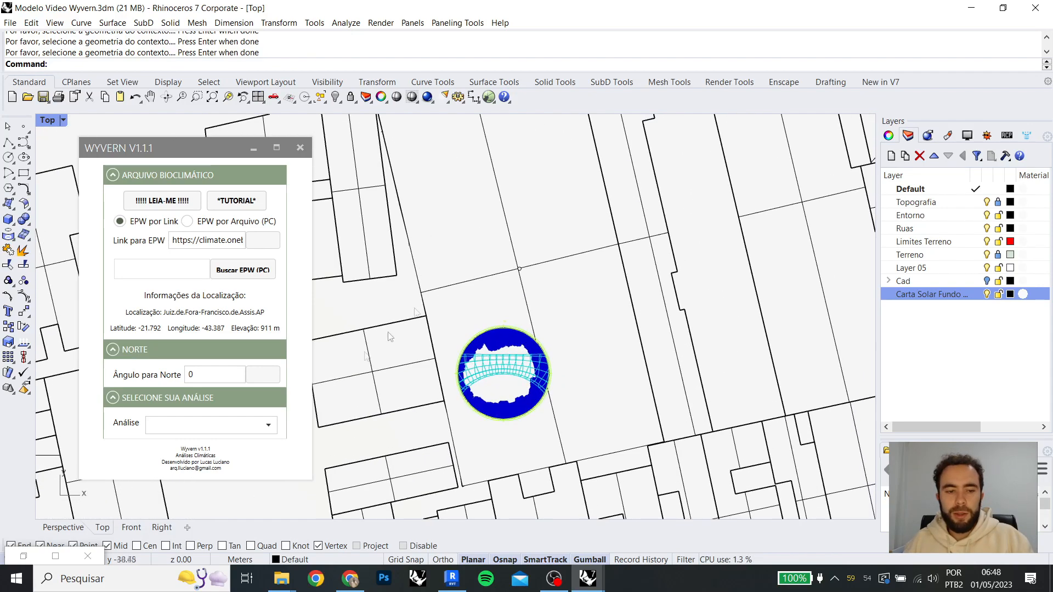
right_click_drag(489, 286, 470, 336)
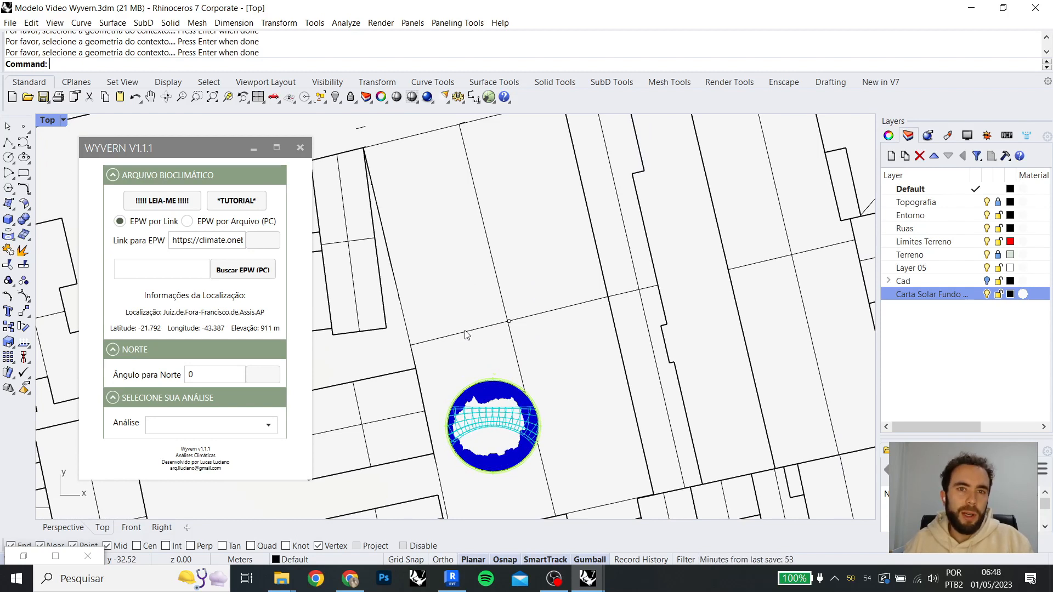
left_click(254, 426)
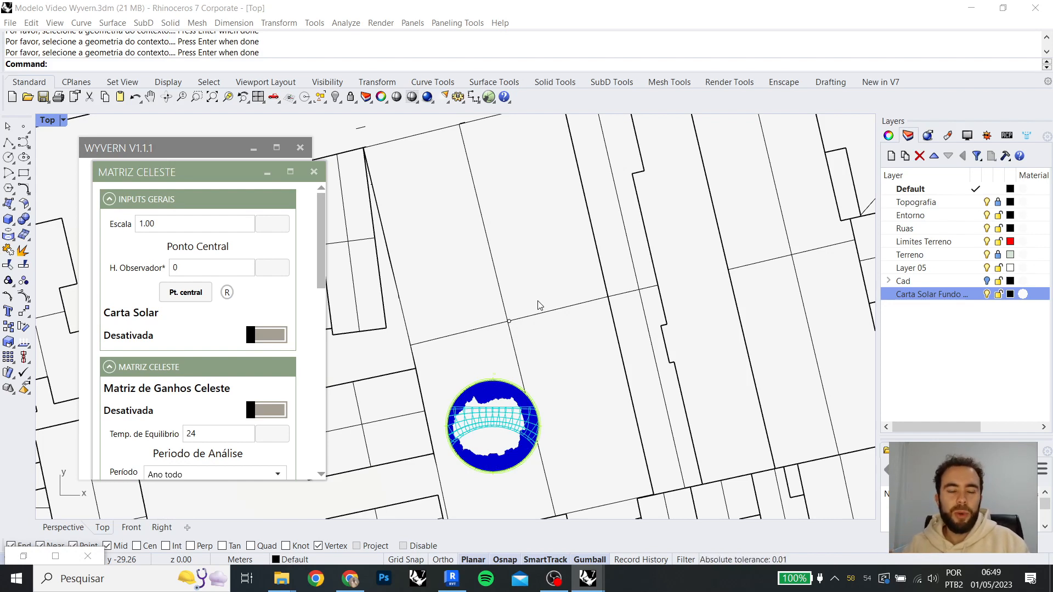
Set the Escala of the Matriz Celeste analysis to 0.05
left_click(172, 222)
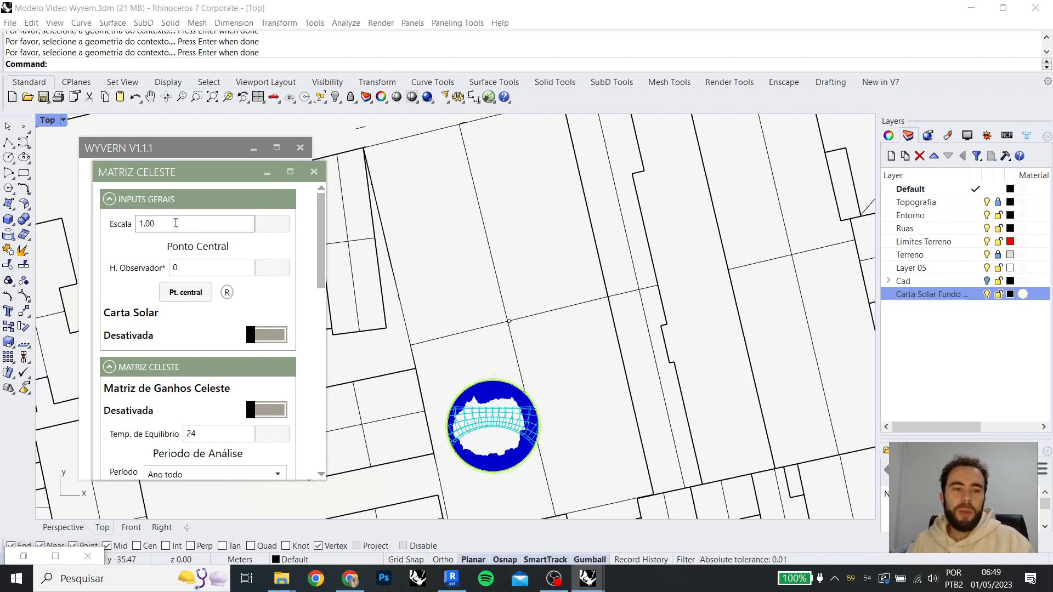
left_click_drag(171, 223, 132, 228)
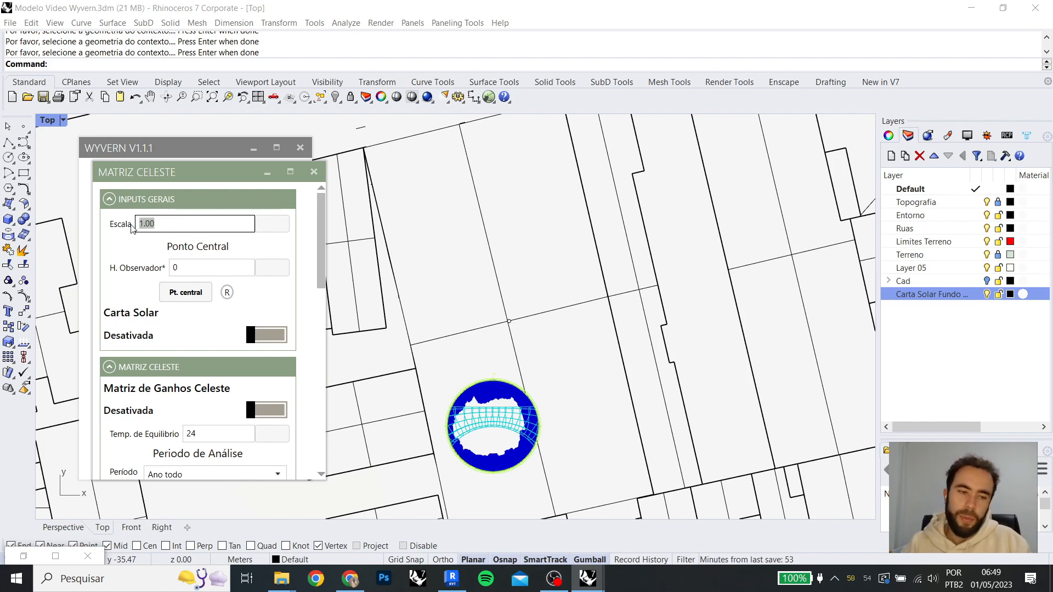
type("0.0")
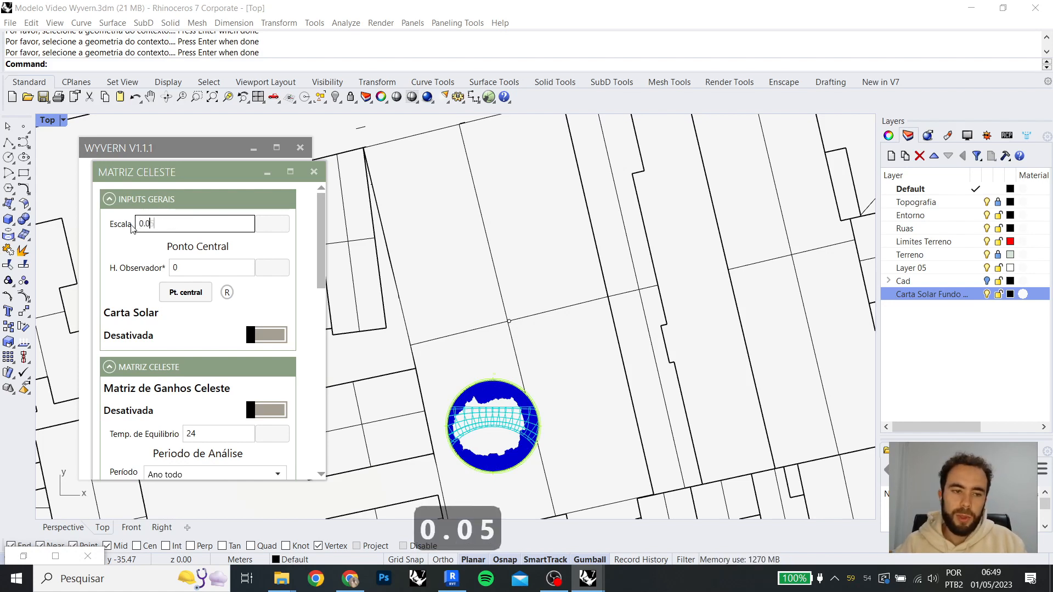
key("Tab")
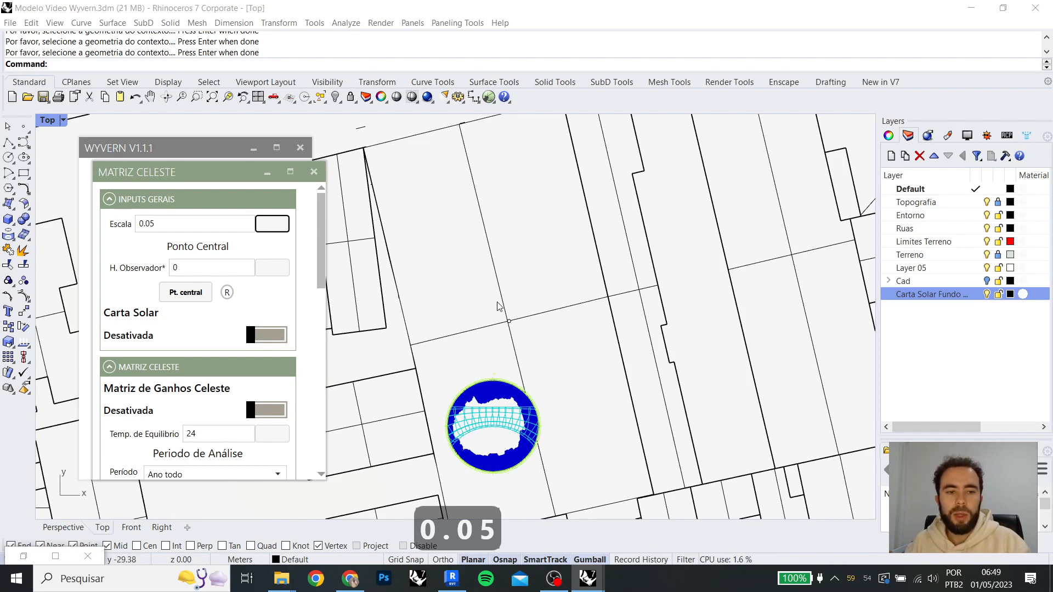
Assign the point object at the lot's middle as the analysis central point and move it north, away from the existing solar chart
left_click(203, 296)
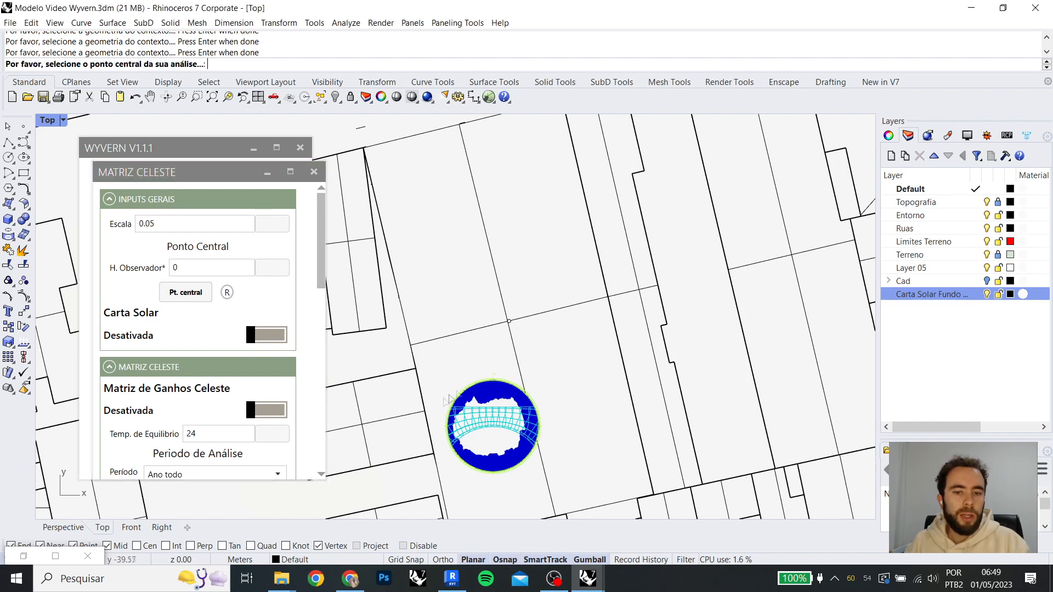
left_click(509, 322)
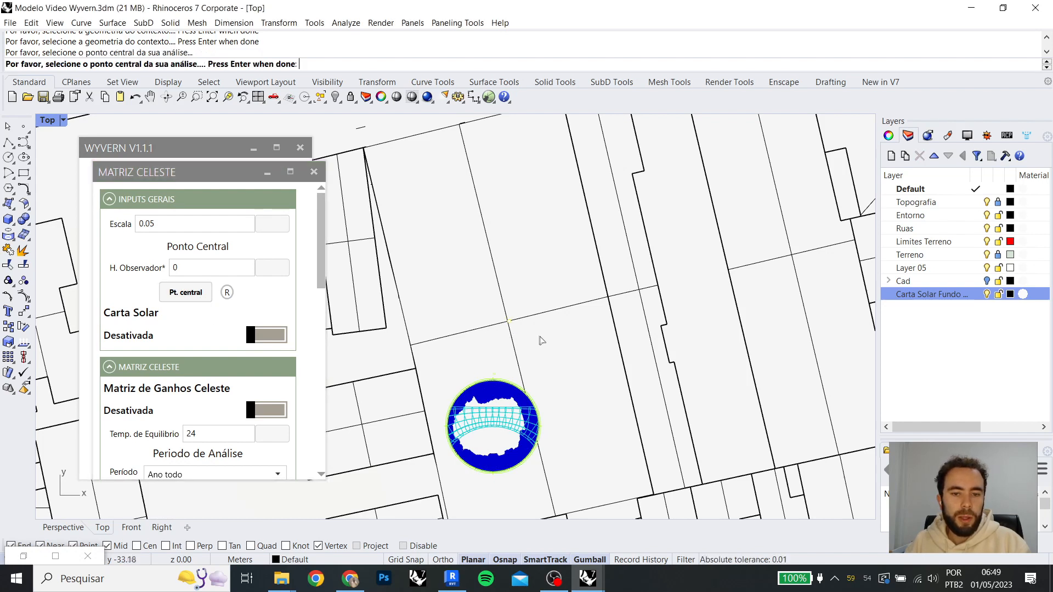
key("Return")
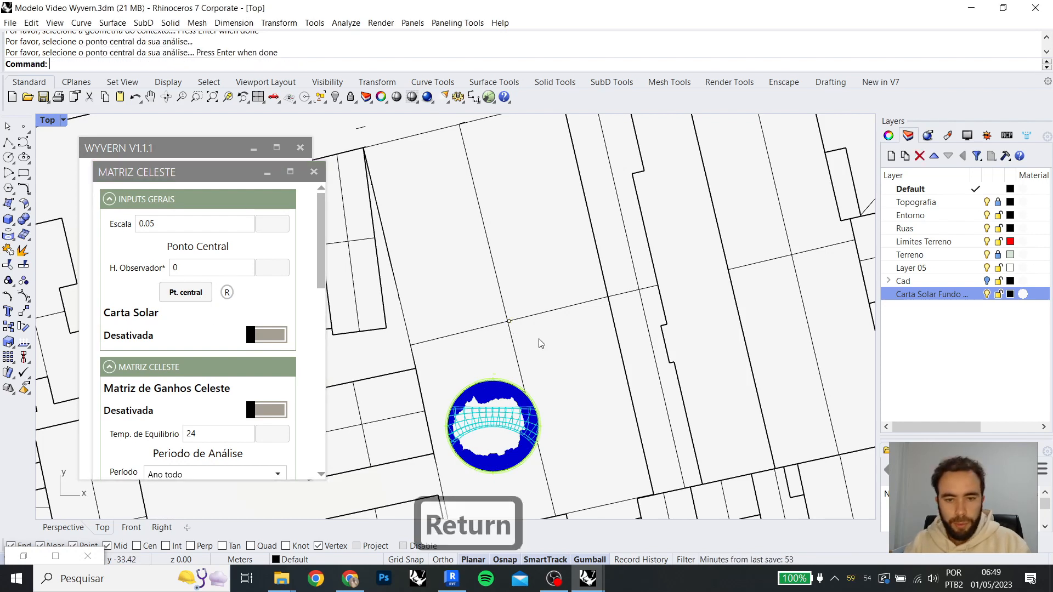
left_click(508, 322)
left_click_drag(536, 295, 535, 241)
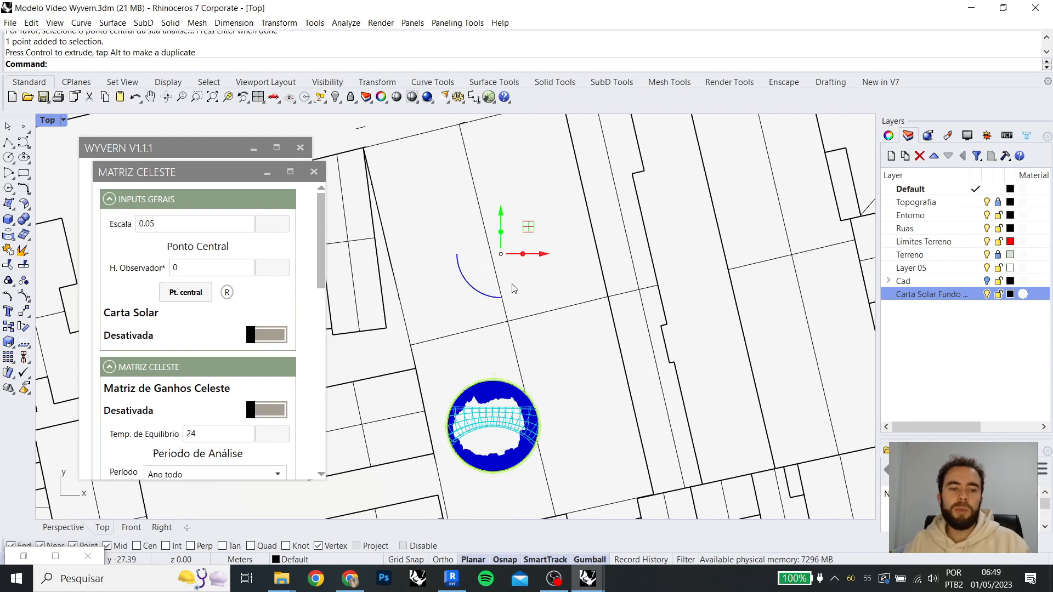
Activate the Carta Solar to generate the sun path diagram at the central point
left_click(278, 343)
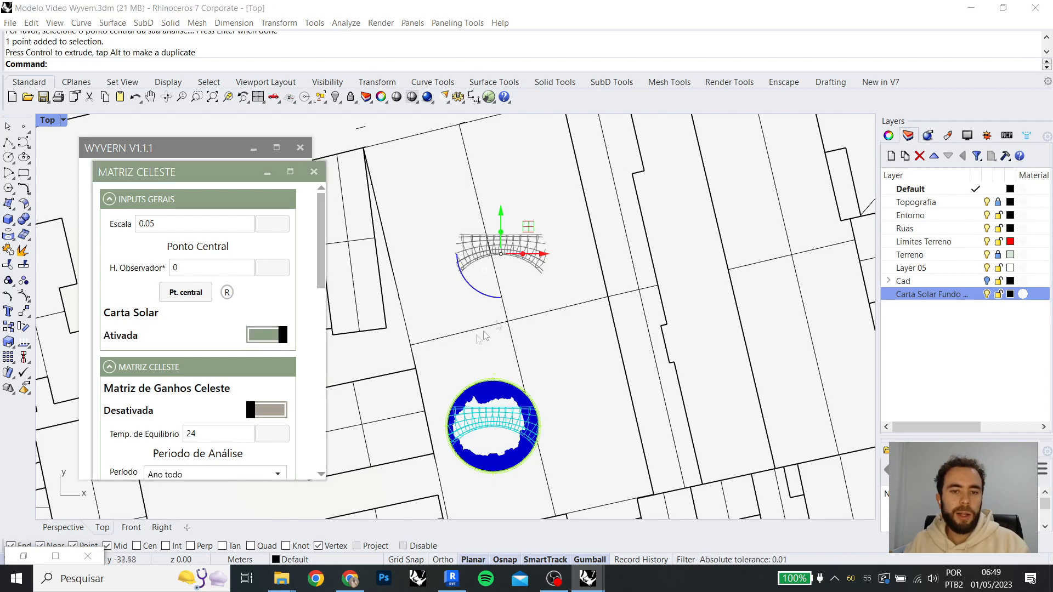
right_click_drag(511, 259, 528, 286)
scroll(524, 282, "up", 4)
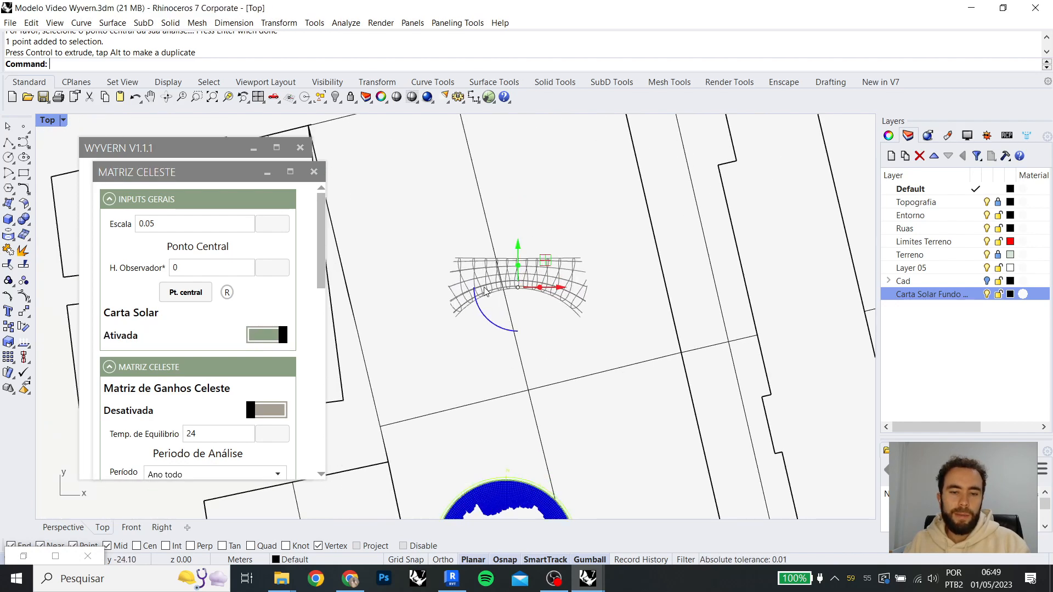
scroll(475, 253, "up", 4)
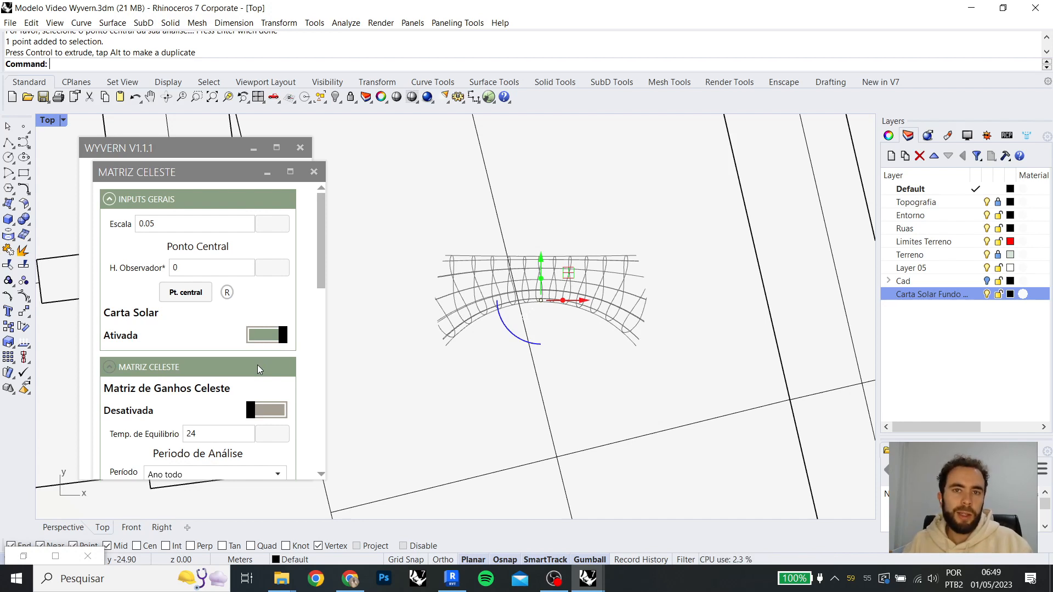
Activate the Matriz de Ganhos Celeste for Ano todo and show the Carta Solar overlaid on it
left_click(267, 335)
scroll(273, 379, "down", 2)
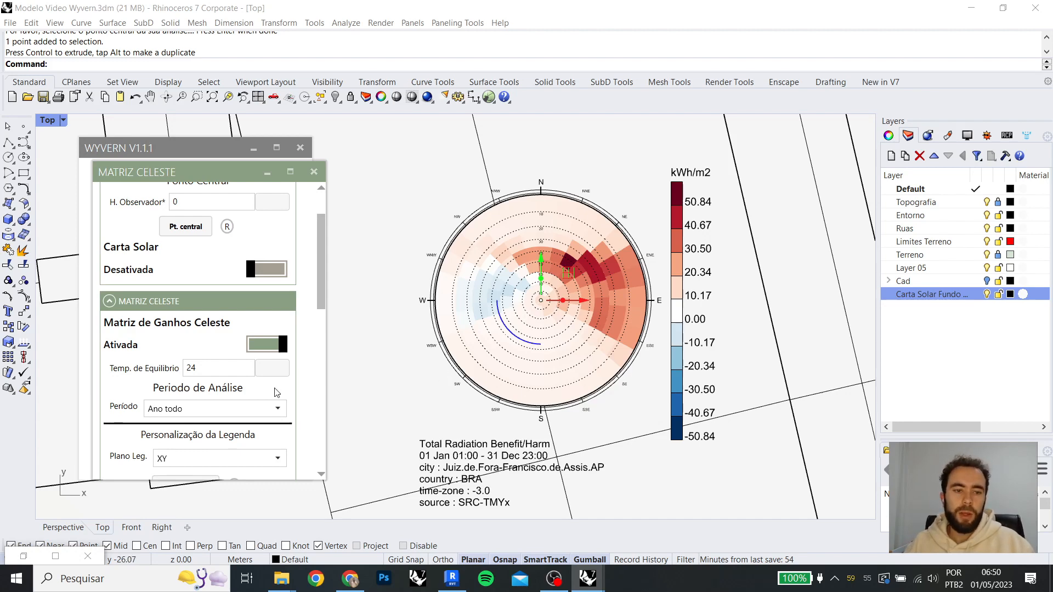
left_click(268, 274)
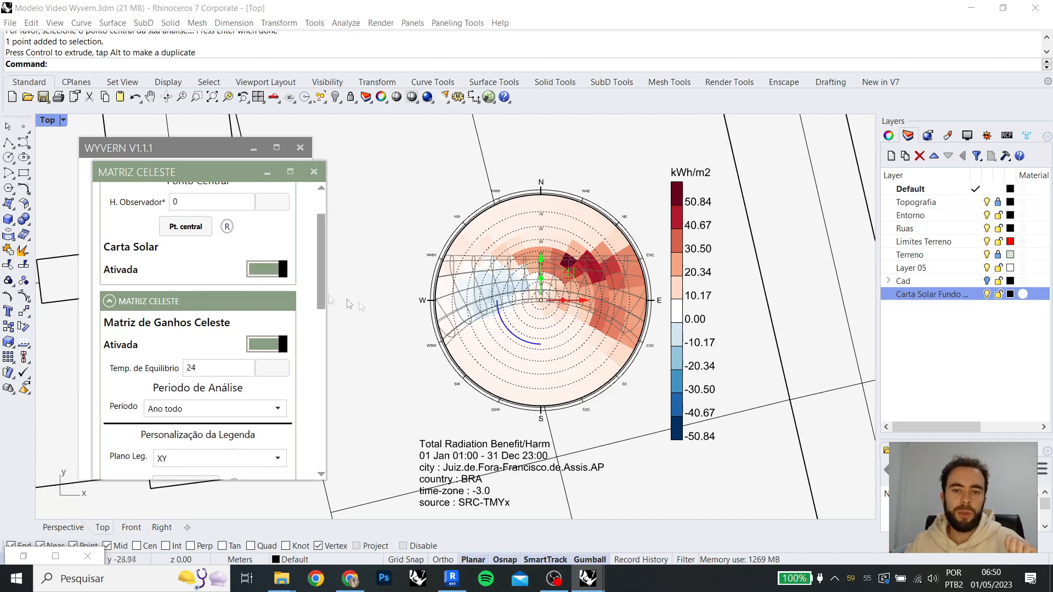
scroll(603, 296, "up", 2)
scroll(599, 294, "up", 1)
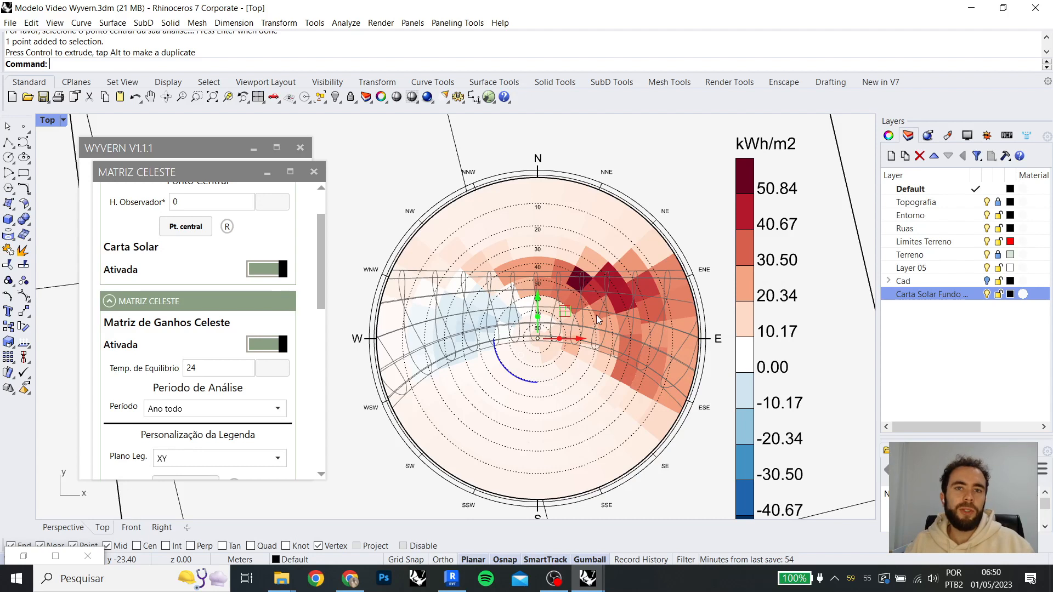
Examine the radiation benefit and harm zones of the sky matrix against the equilibrium temperature, sun path and kWh/m2 legend
double_click(244, 367)
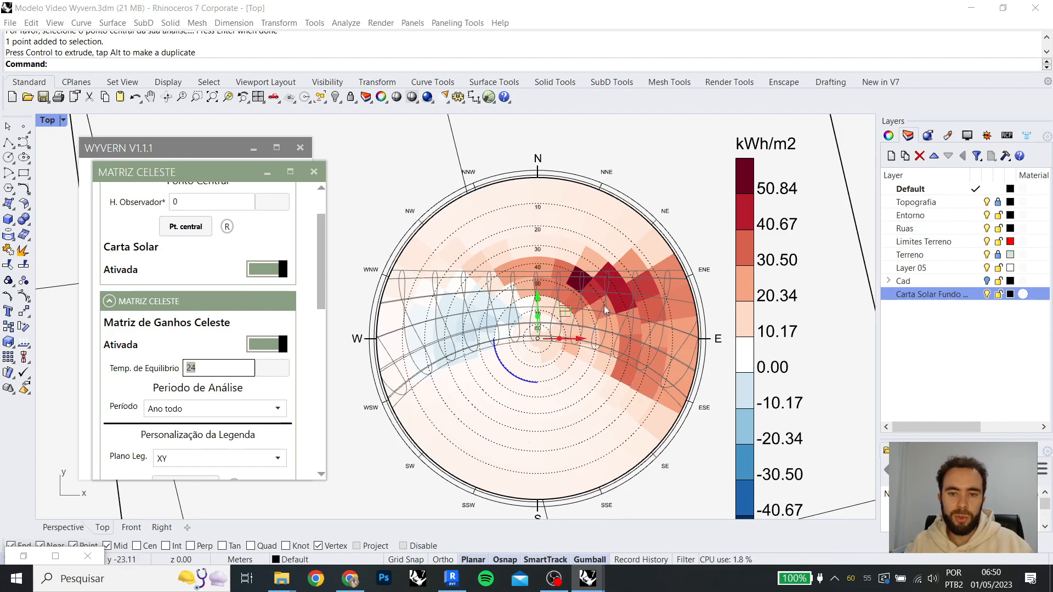
left_click(220, 362)
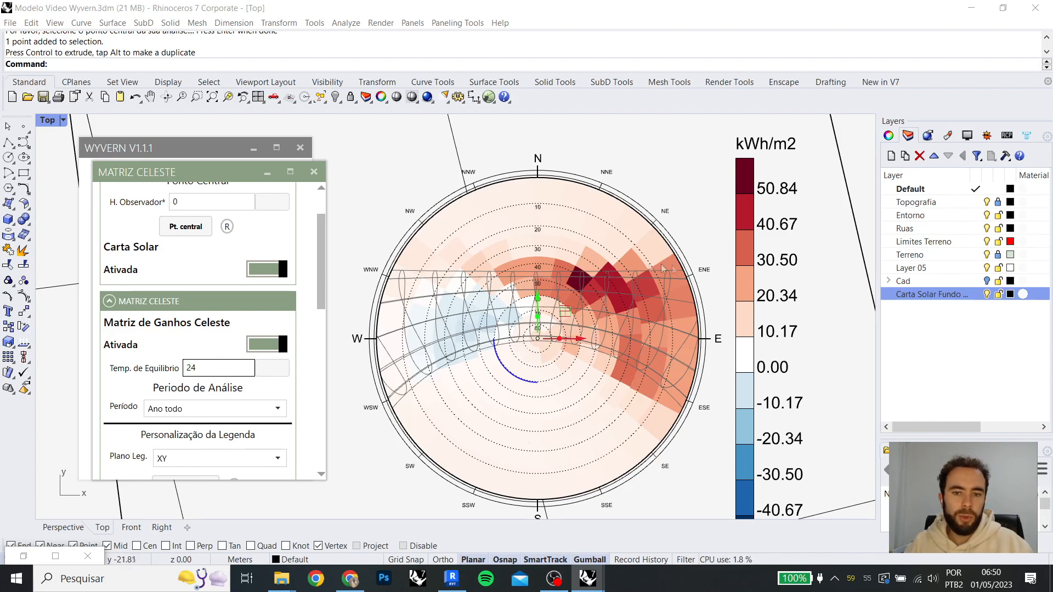
scroll(608, 305, "down", 1)
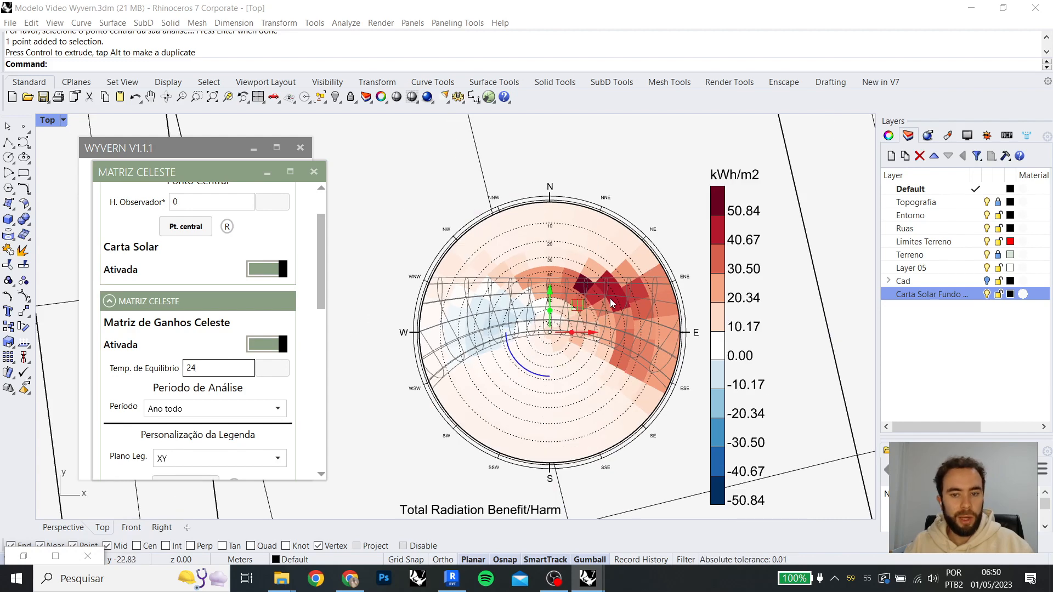
right_click_drag(612, 302, 585, 313)
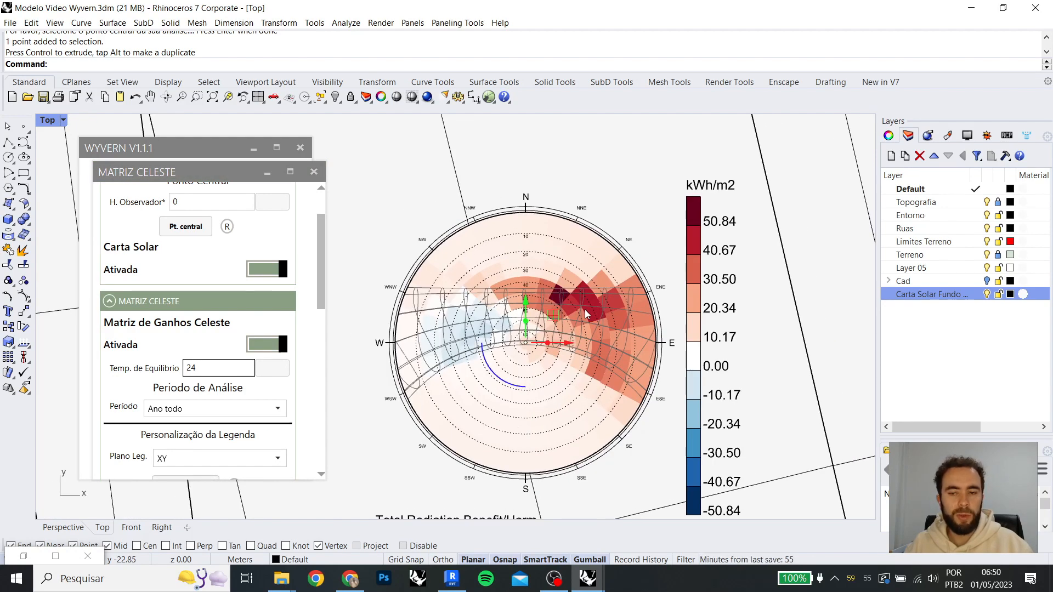
scroll(578, 312, "up", 1)
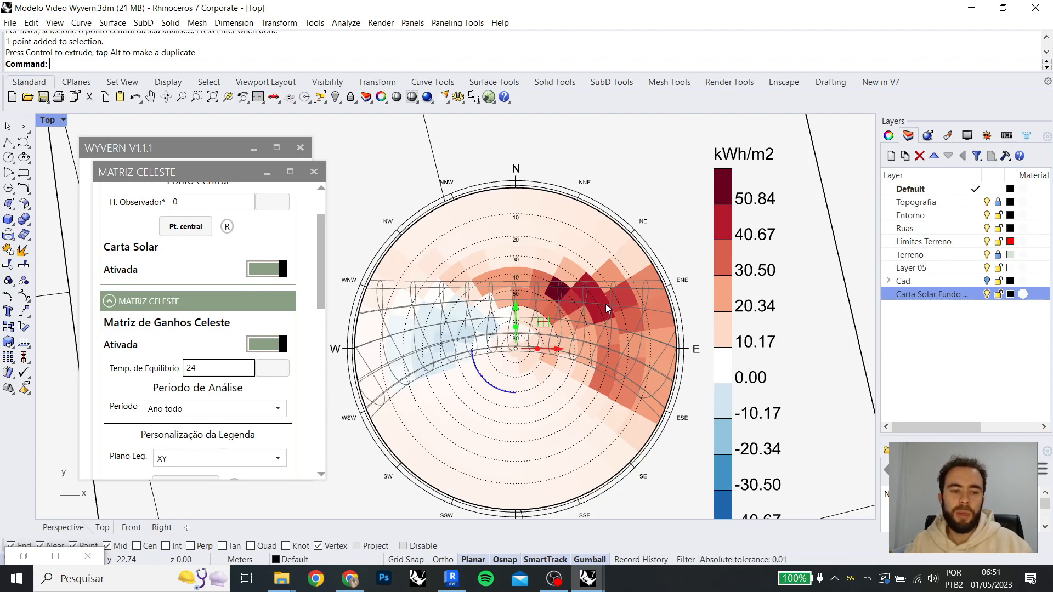
right_click_drag(444, 355, 476, 332)
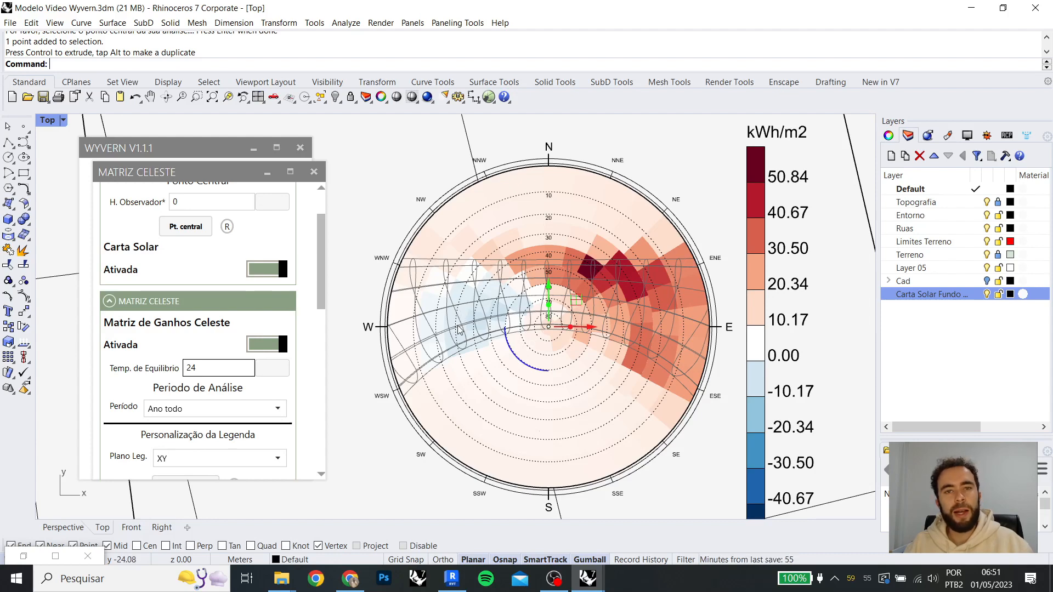
right_click_drag(674, 340, 659, 323)
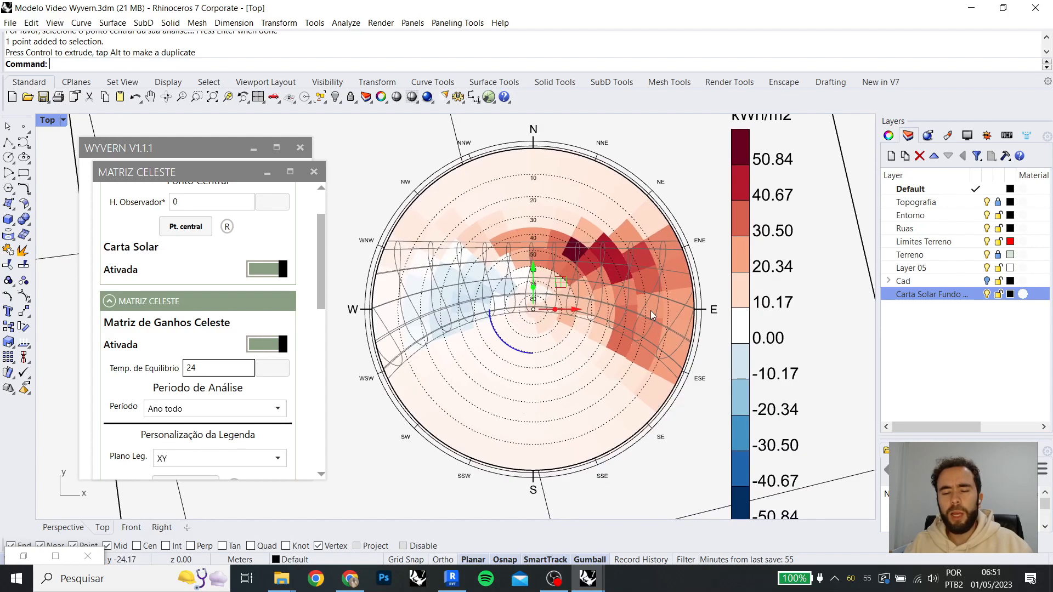
scroll(651, 291, "down", 3)
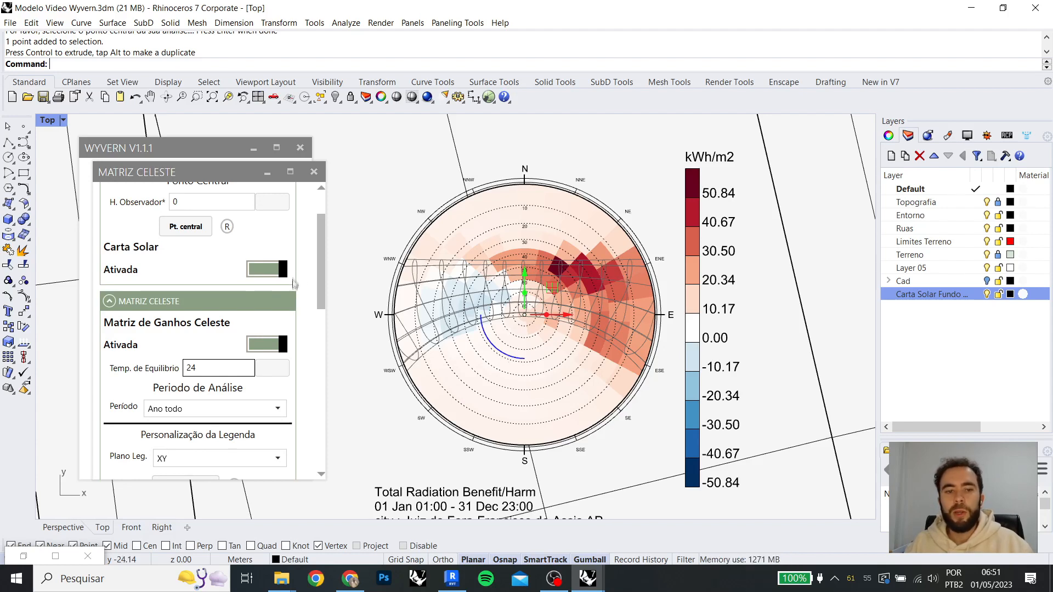
Review the Máscara de Sombra, Estudo de Anteparos and legend customisation settings
scroll(321, 289, "down", 1)
scroll(320, 289, "down", 8)
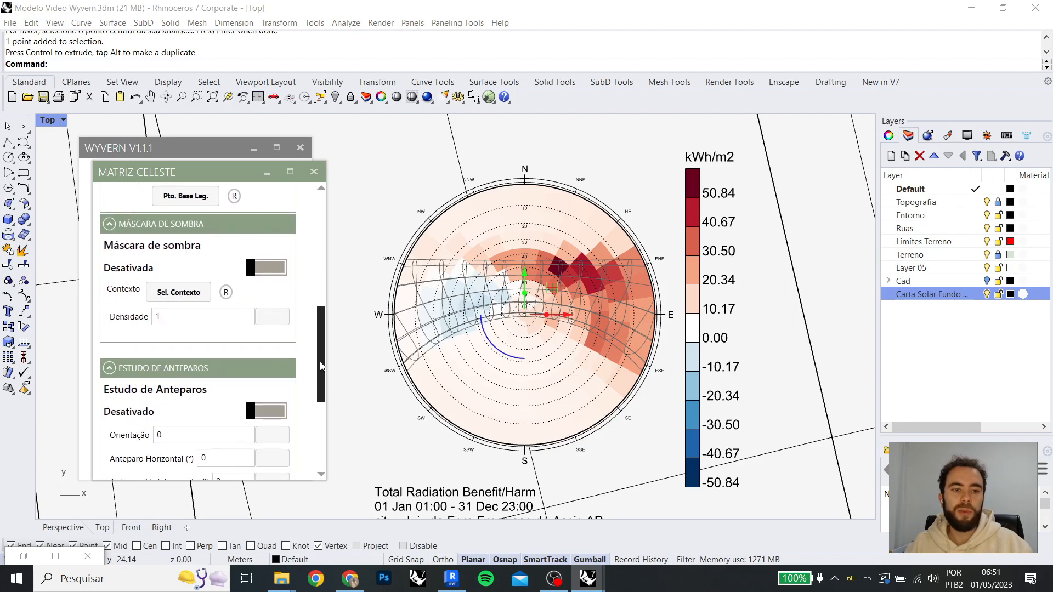
scroll(320, 342, "down", 3)
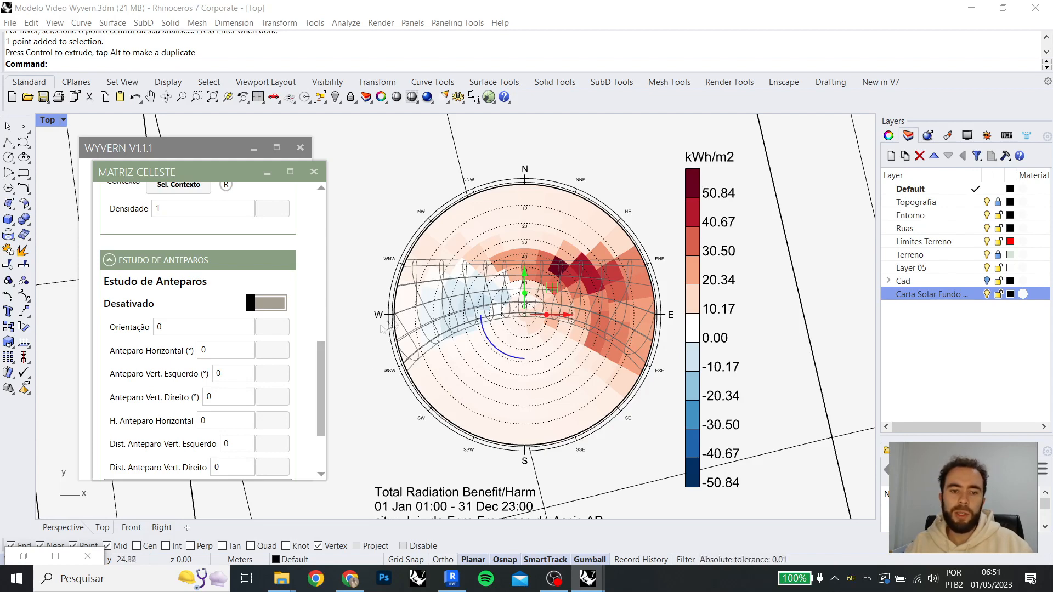
scroll(312, 354, "up", 3)
scroll(311, 340, "up", 3)
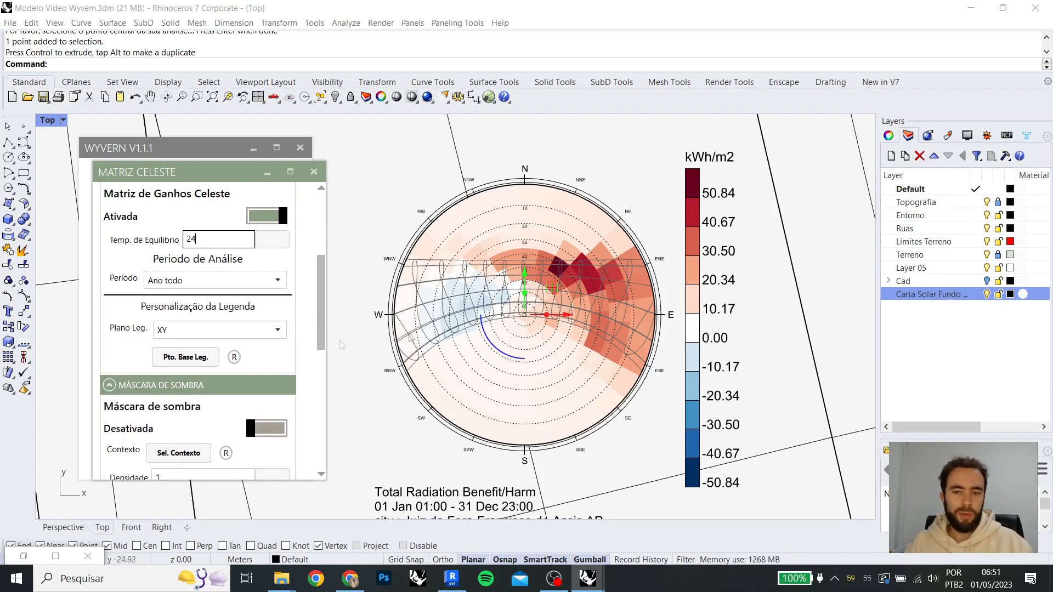
Move the central point east onto the neighbouring block and back into the lot so the sky matrix follows it
right_click_drag(726, 317, 689, 302)
scroll(689, 302, "down", 3)
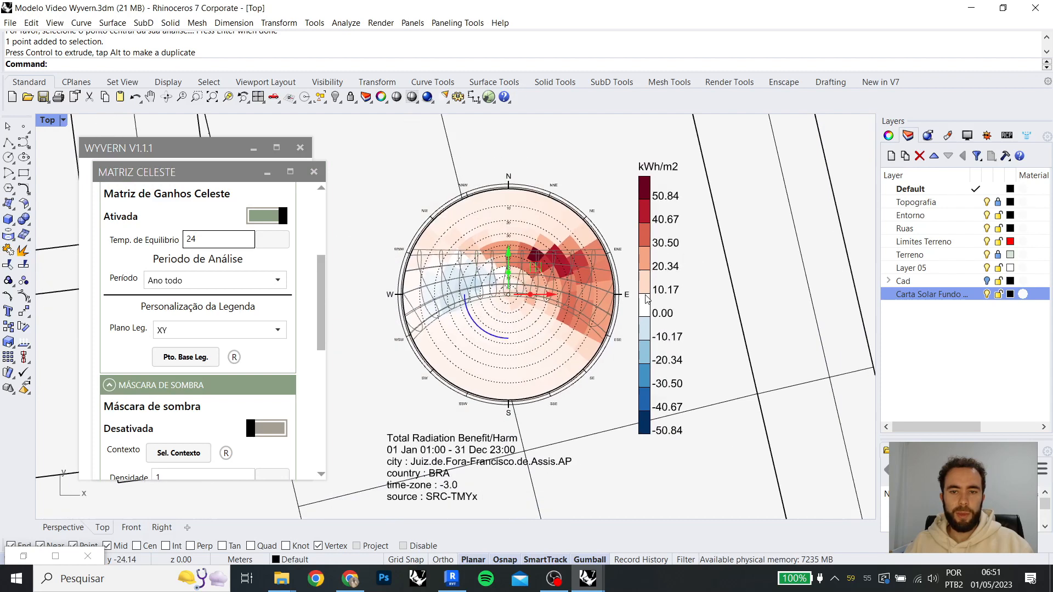
left_click_drag(484, 318, 682, 237)
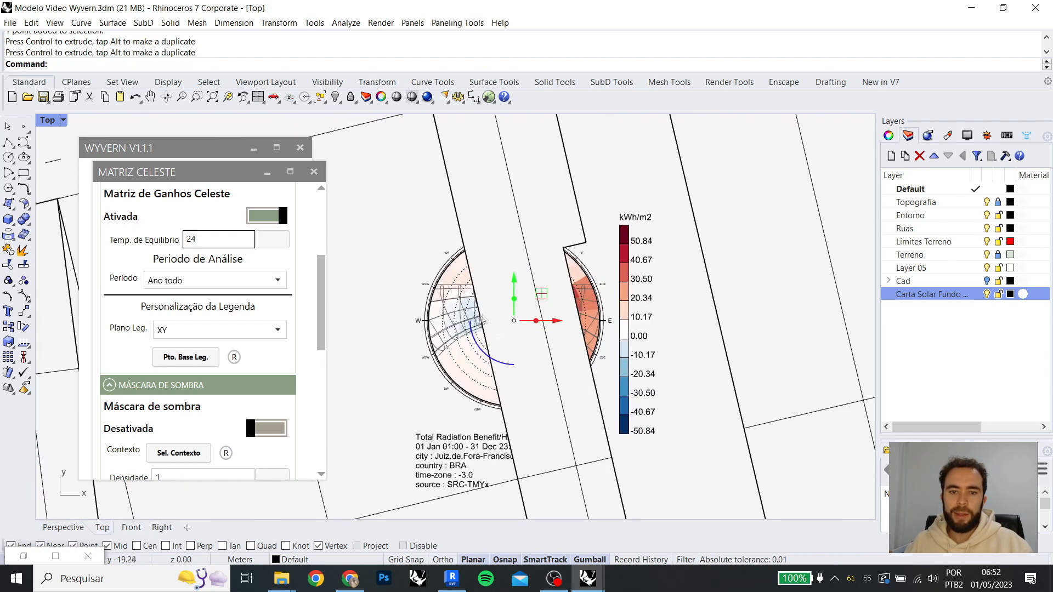
left_click_drag(541, 294, 427, 330)
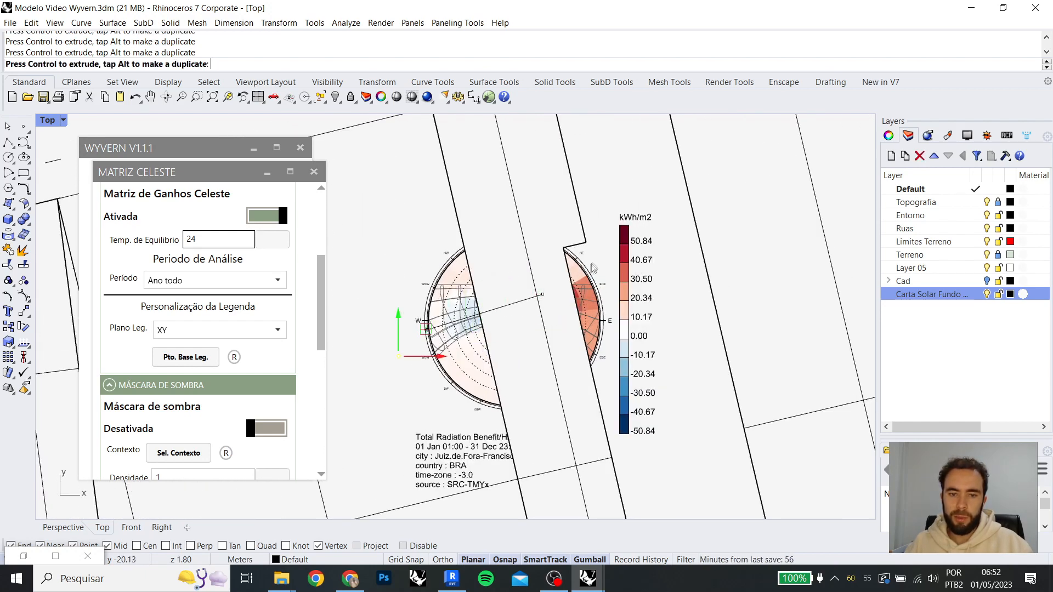
right_click_drag(542, 371, 778, 272)
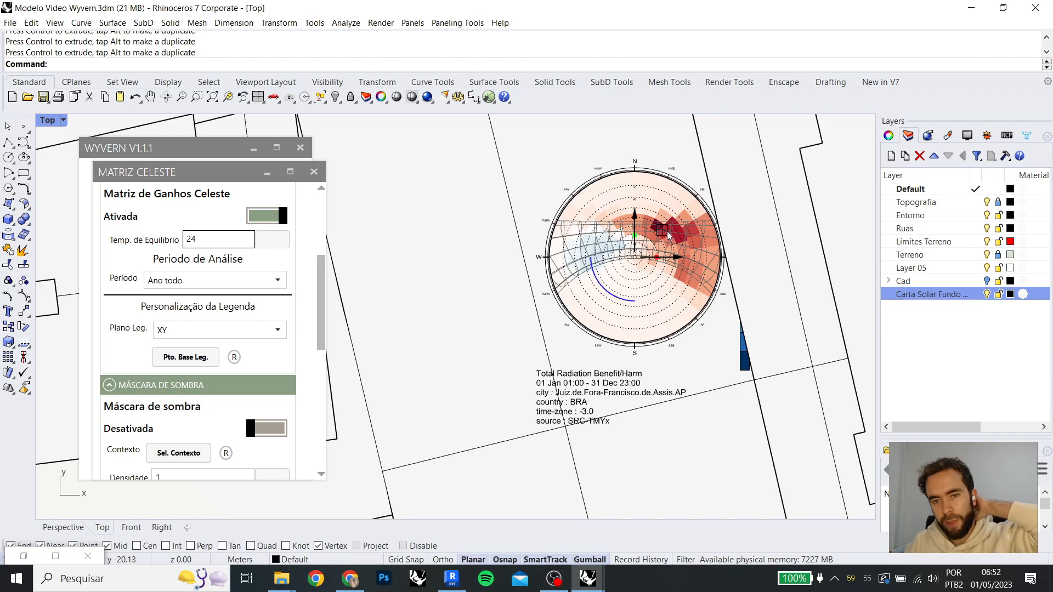
left_click_drag(661, 231, 534, 282)
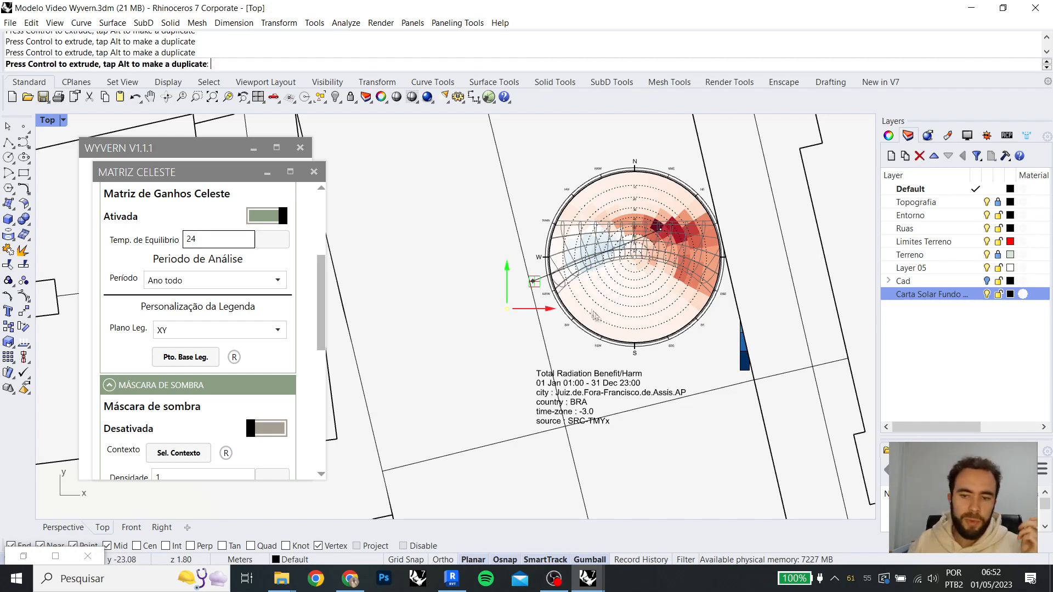
Place a new point object in the empty area just east of the sky matrix's colour legend
left_click(27, 127)
left_click(680, 313)
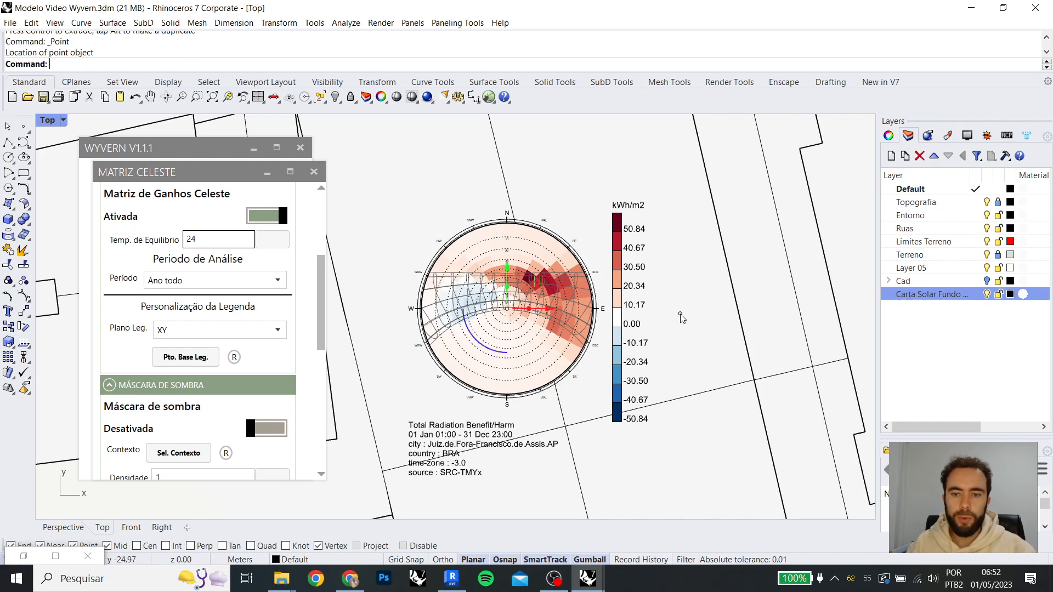
Assign the new point object east of the sky matrix as the colour legend's base point
left_click(215, 361)
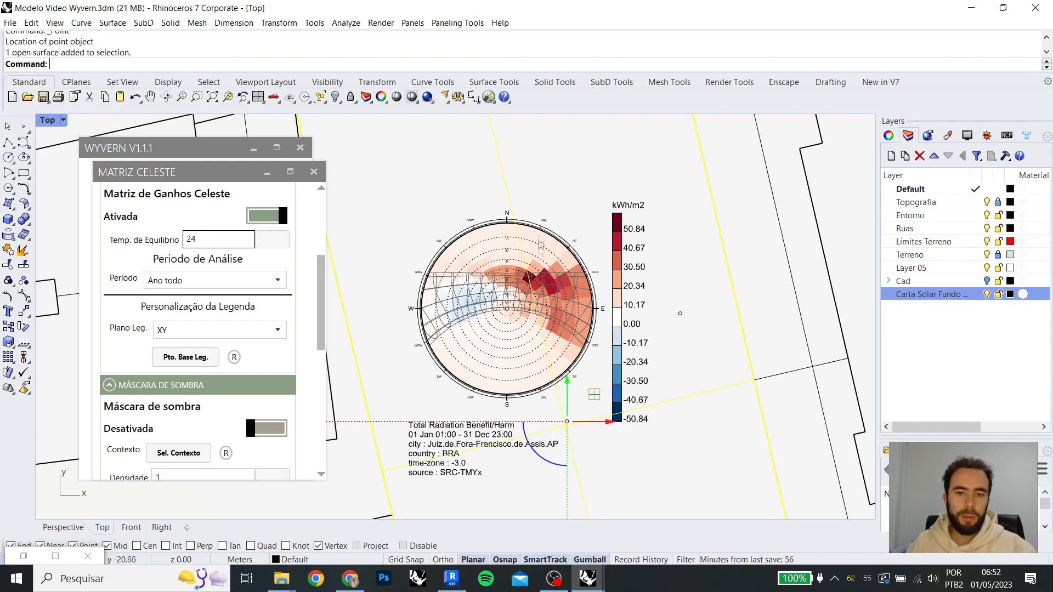
key("Escape")
left_click(183, 358)
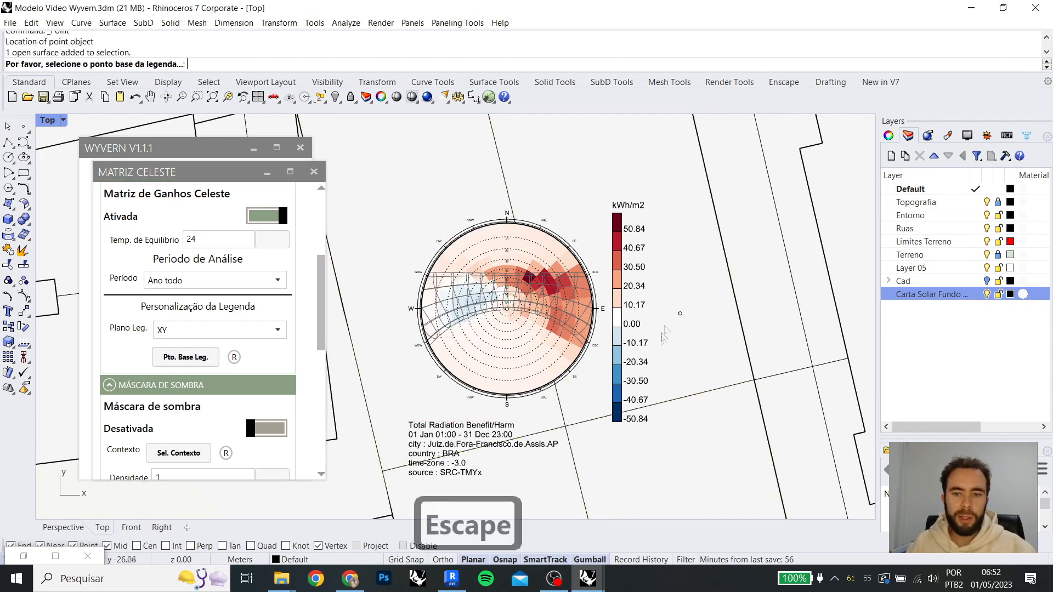
left_click(681, 313)
key("Return")
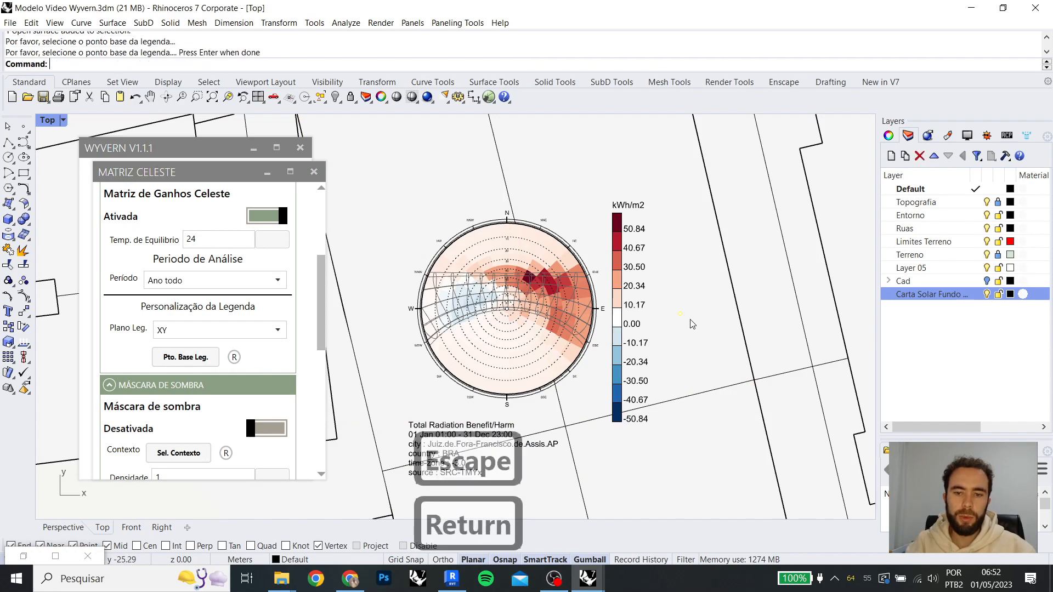
Move the legend base point southwest so the colour legend stands just beside the sky matrix
right_click_drag(703, 277, 686, 316)
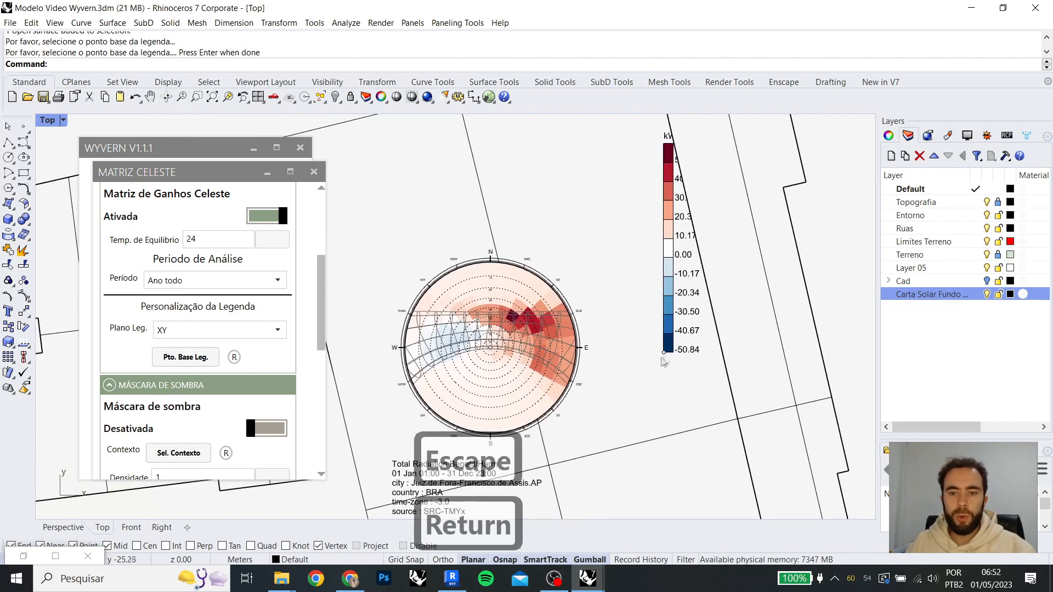
left_click(662, 353)
left_click(713, 387)
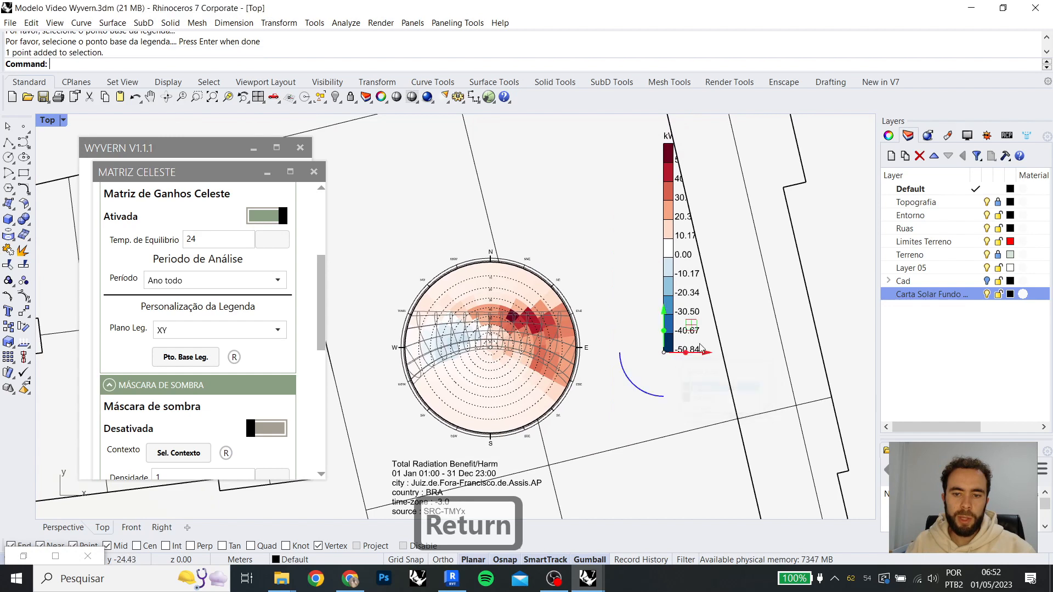
left_click_drag(691, 326, 623, 354)
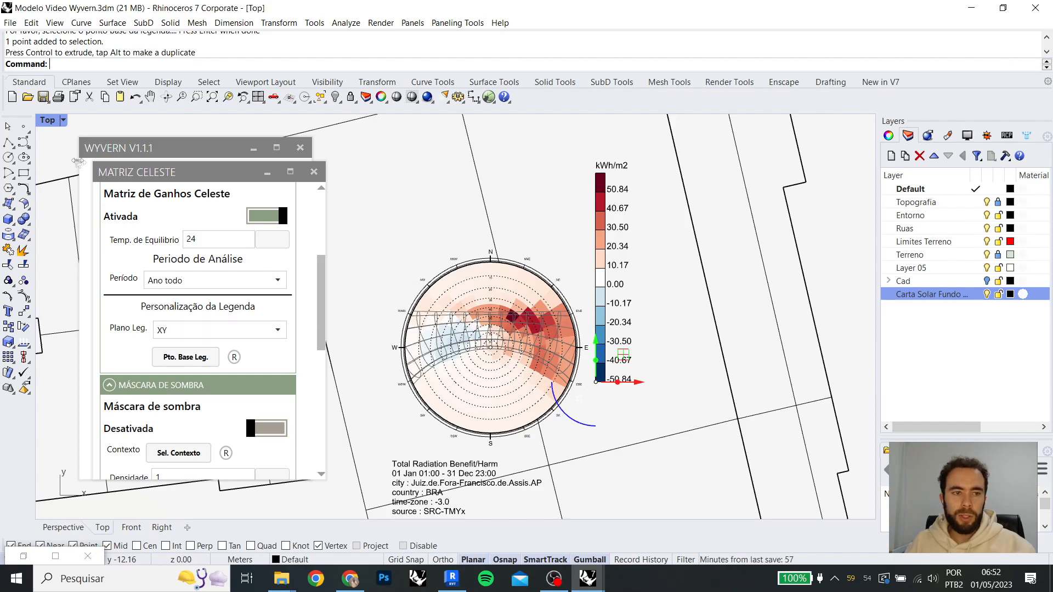
Maximise the Perspective viewport and raise the legend base point about 0.6 m above the lot
double_click(48, 122)
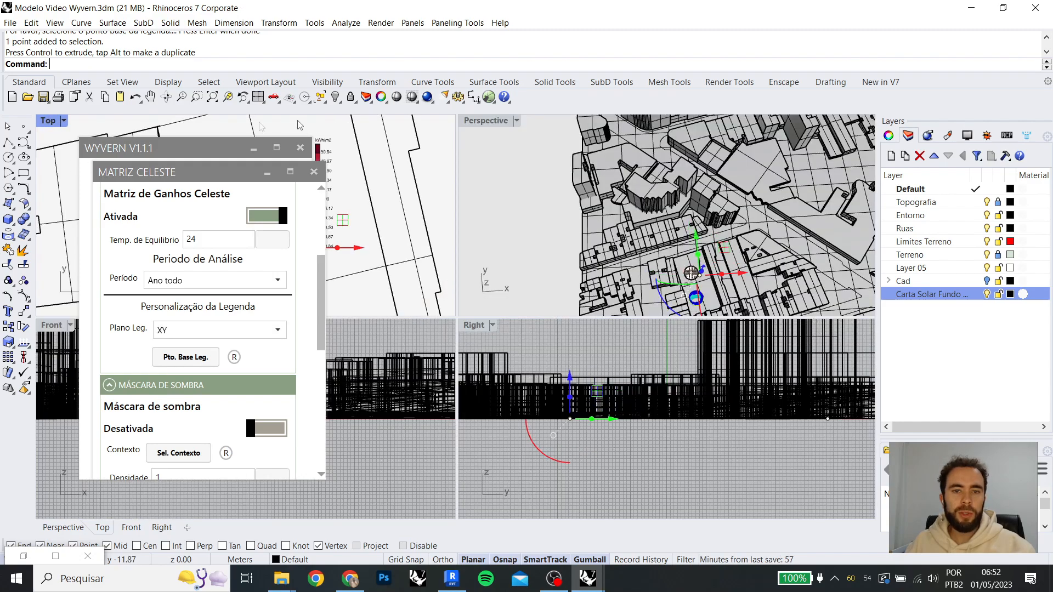
double_click(488, 120)
scroll(566, 429, "up", 10)
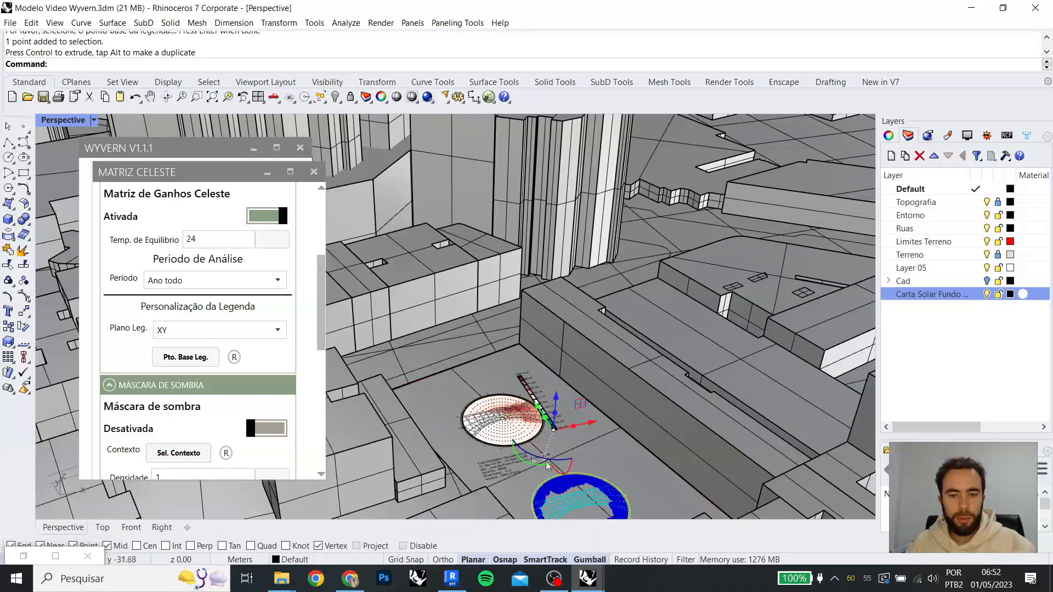
scroll(514, 387, "up", 3)
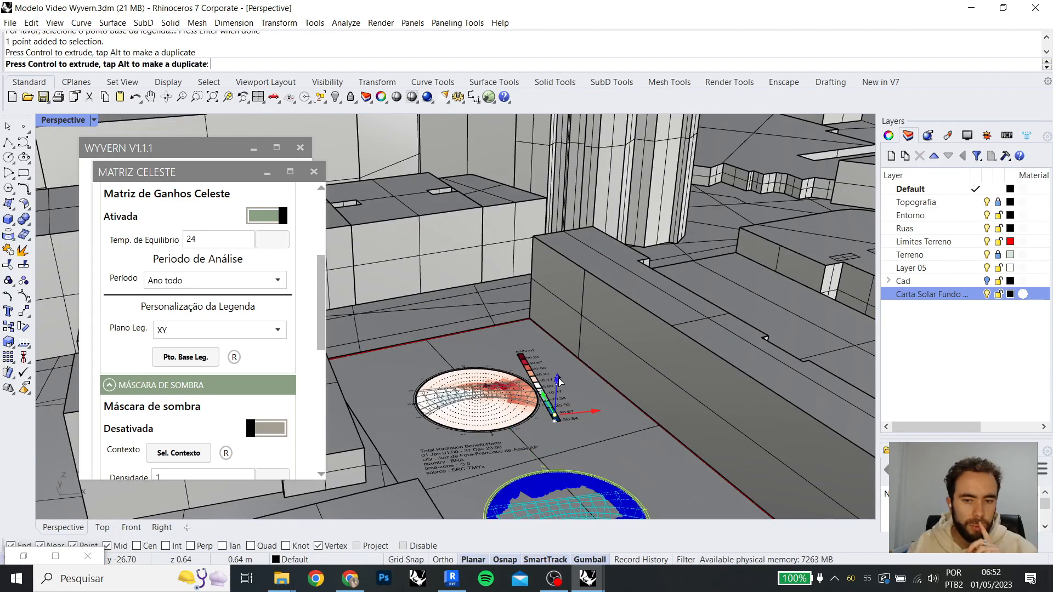
left_click_drag(554, 426, 554, 420)
Set the legend plane to XZ and view the upright legend beside the sky matrix
left_click(239, 328)
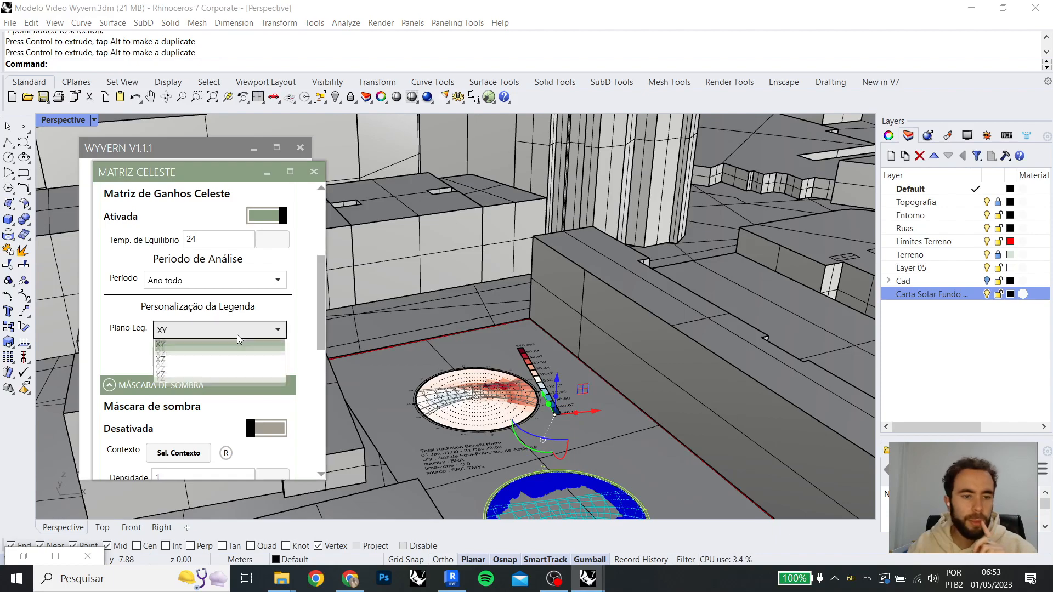
left_click(237, 366)
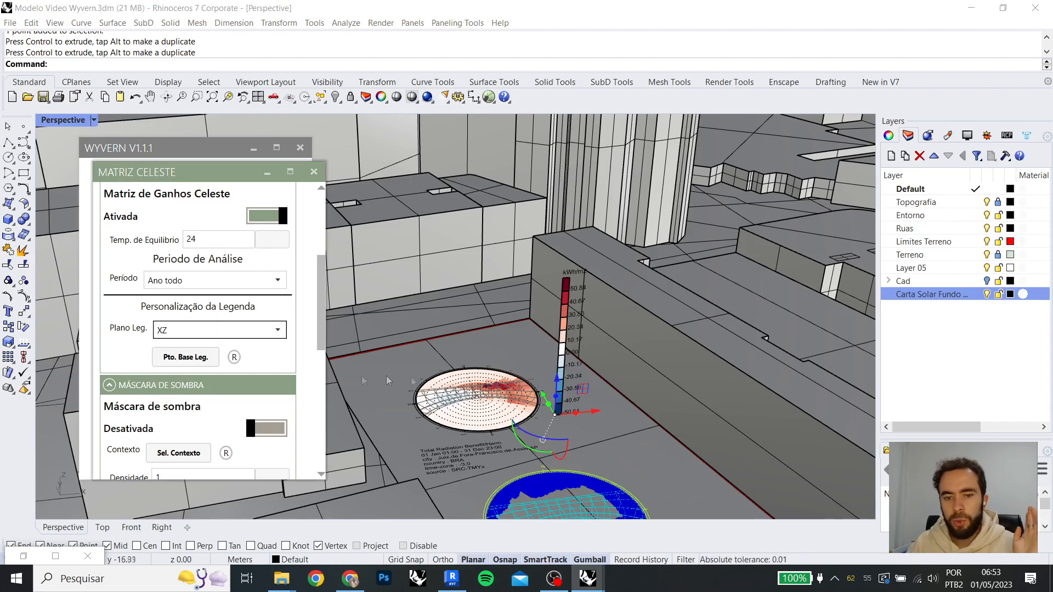
right_click_drag(599, 396, 615, 412)
scroll(504, 436, "up", 2)
scroll(501, 435, "up", 3)
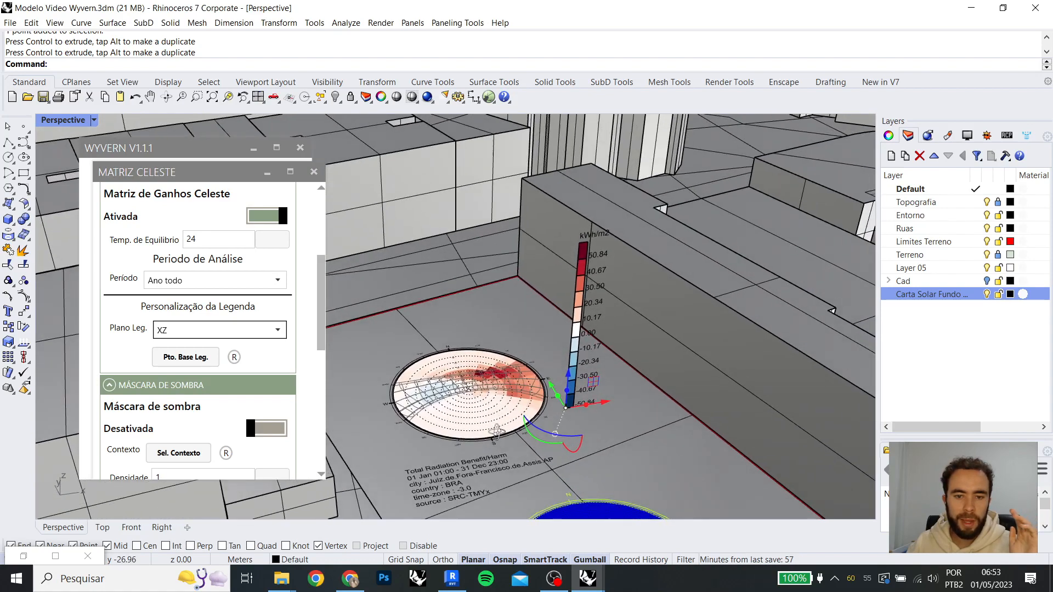
right_click_drag(493, 413, 486, 405)
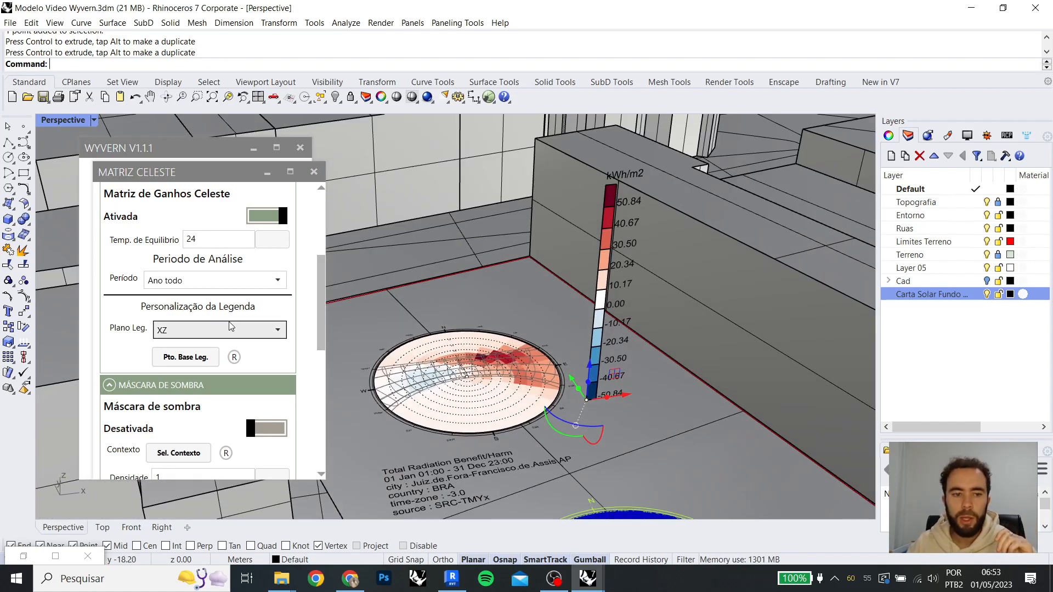
Set the legend plane to YZ, view it in perspective, and restore the plane to XY
left_click(235, 331)
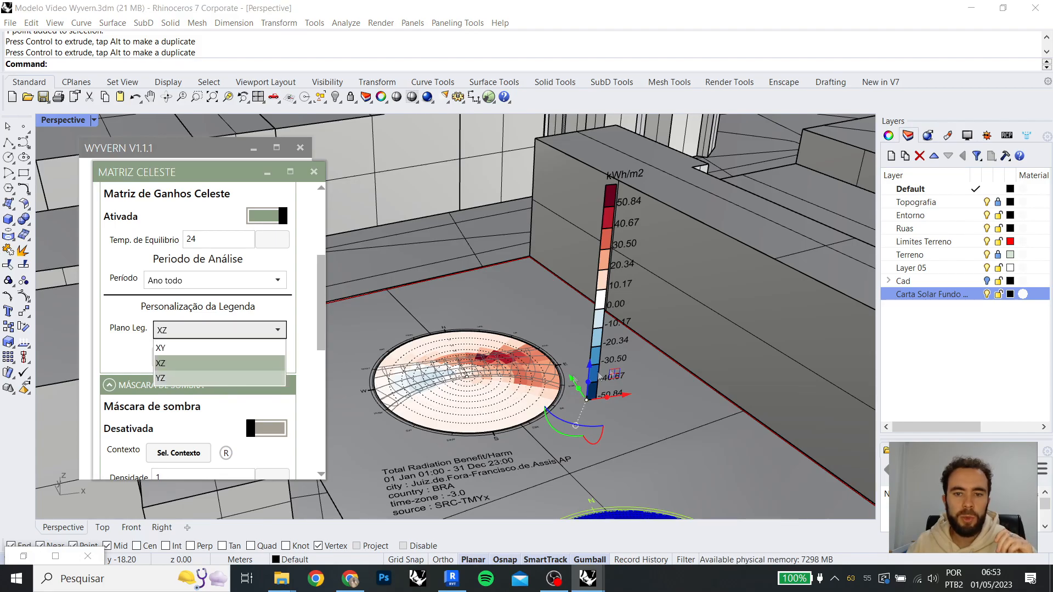
left_click(220, 378)
right_click_drag(624, 296, 586, 324)
left_click(241, 330)
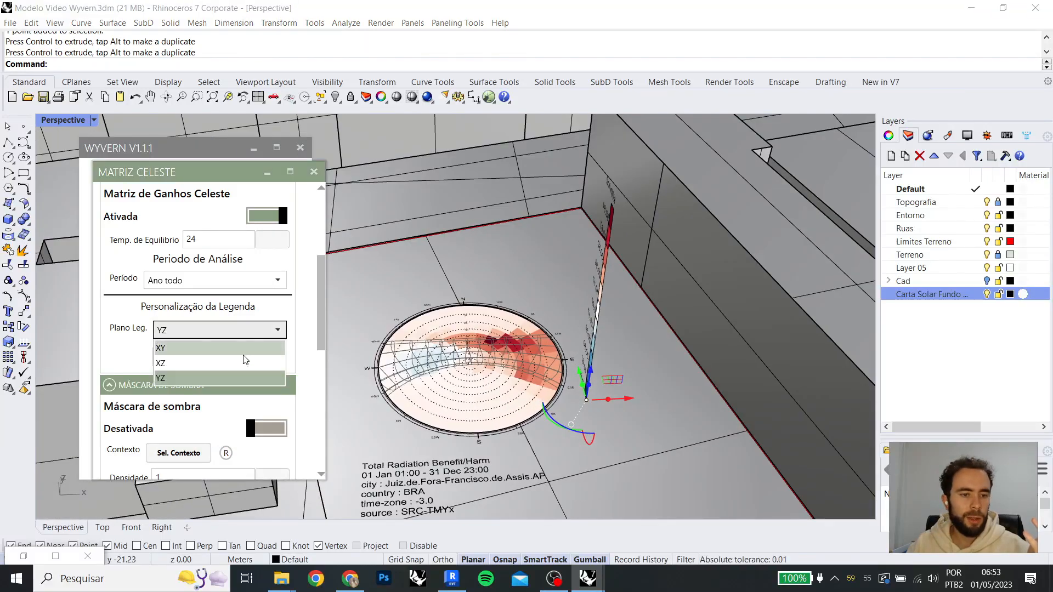
left_click(243, 354)
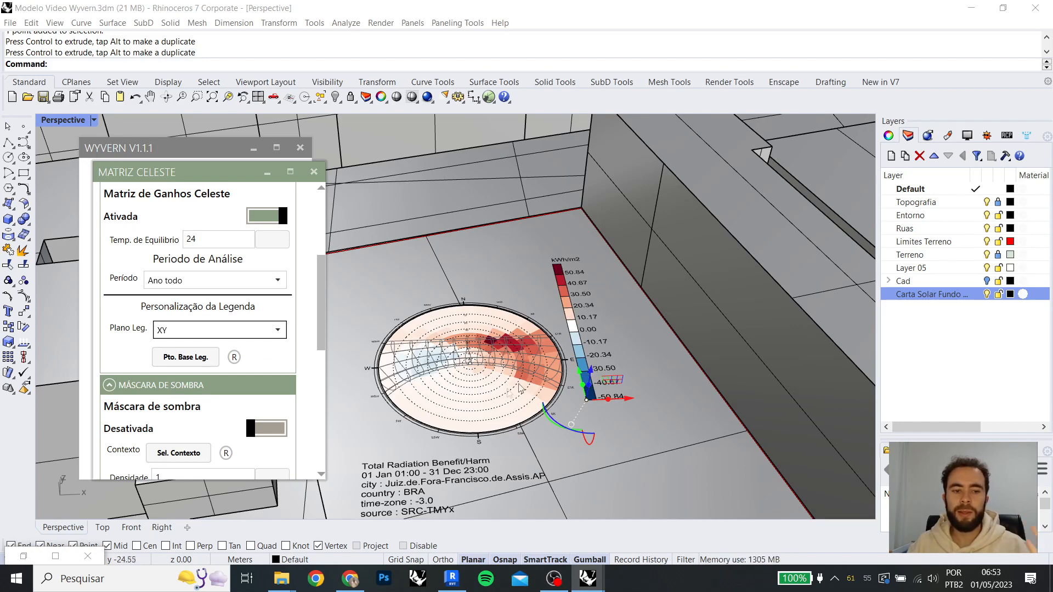
Maximise the Top viewport and activate the Máscara de Sombra for the sky matrix
double_click(62, 120)
double_click(57, 123)
right_click_drag(625, 383, 681, 343)
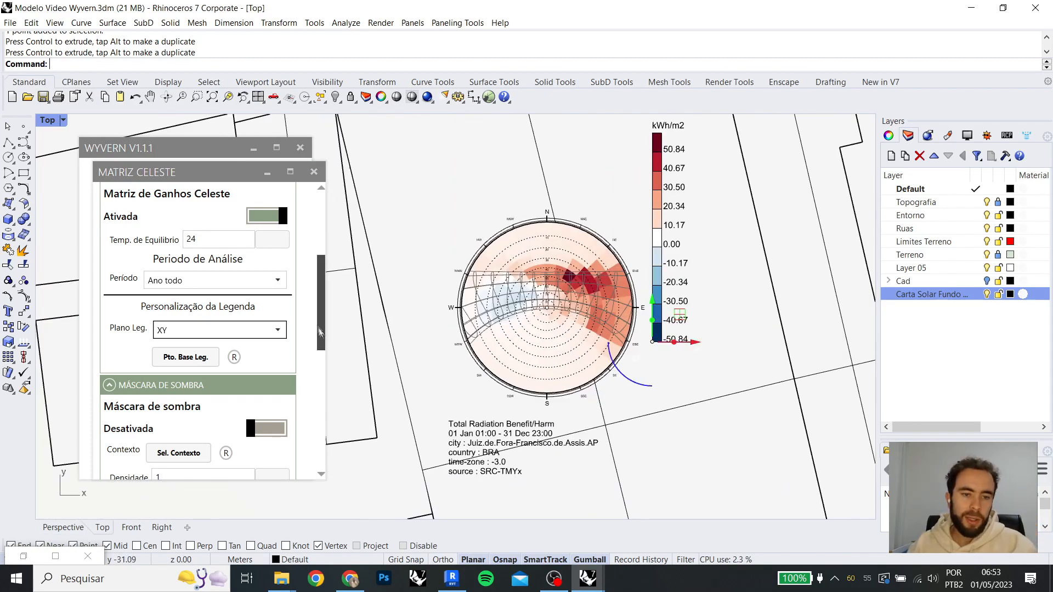
scroll(321, 302, "down", 3)
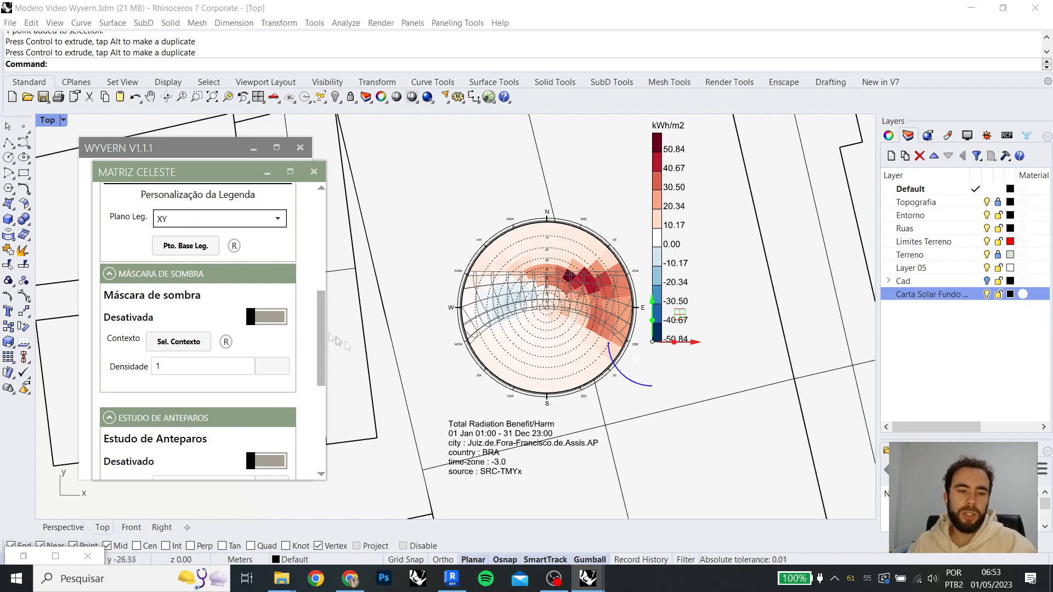
left_click(279, 317)
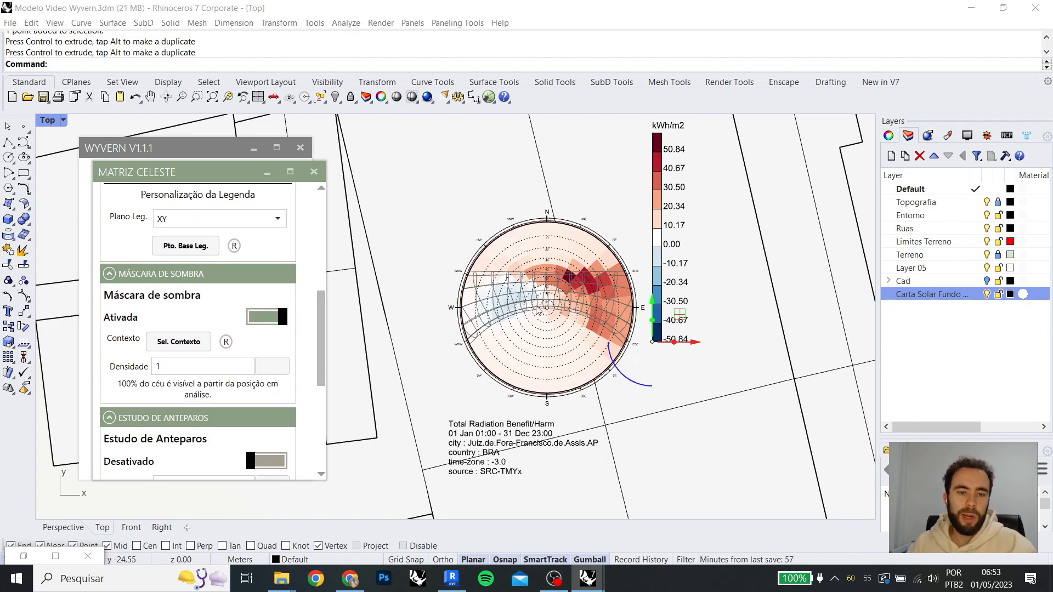
right_click_drag(448, 302, 488, 329)
left_click(459, 356)
left_click(506, 466)
left_click(508, 470)
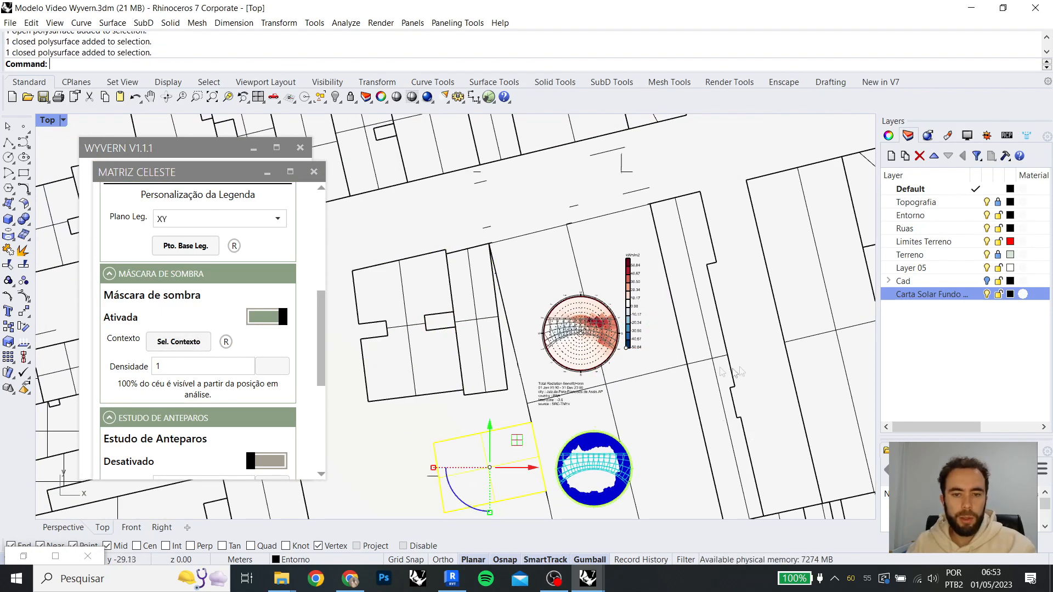
key("Escape")
Set the shadow mask's context geometry to the building volumes surrounding the lot, including the blocks across the streets to the north, west and northeast
left_click(176, 342)
left_click(383, 337)
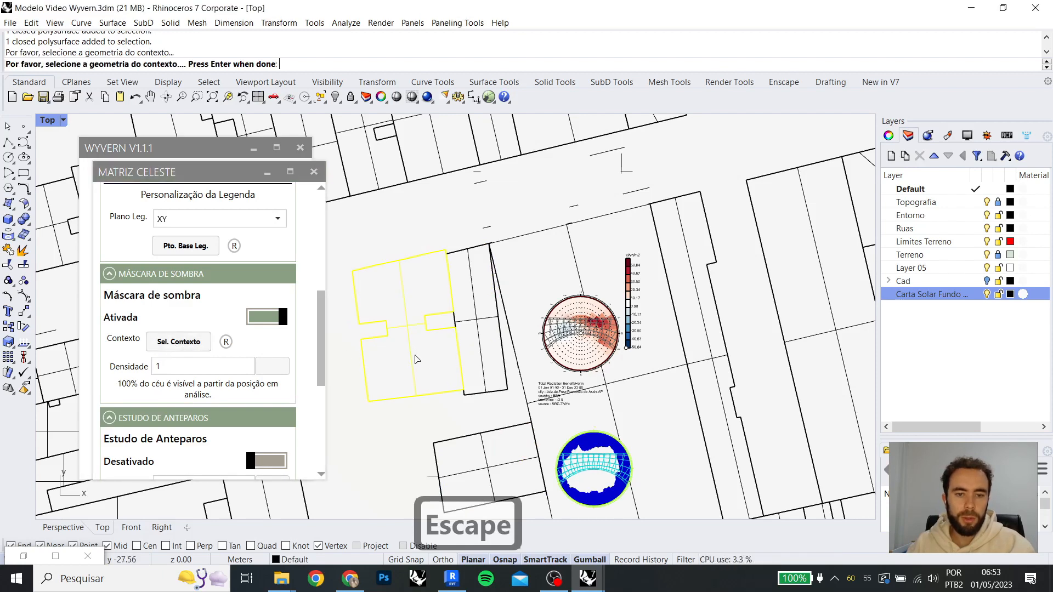
left_click(482, 340)
left_click(521, 475)
scroll(718, 390, "down", 5)
left_click(711, 374)
left_click(761, 342)
left_click(644, 236)
left_click(688, 203)
left_click(695, 178)
left_click(594, 250)
left_click(558, 262)
left_click(532, 276)
left_click(506, 279)
left_click(463, 289)
left_click(445, 295)
left_click(414, 311)
left_click(459, 390)
left_click(498, 464)
left_click(600, 482)
left_click(630, 503)
left_click(671, 495)
left_click(707, 486)
left_click(734, 484)
left_click(761, 498)
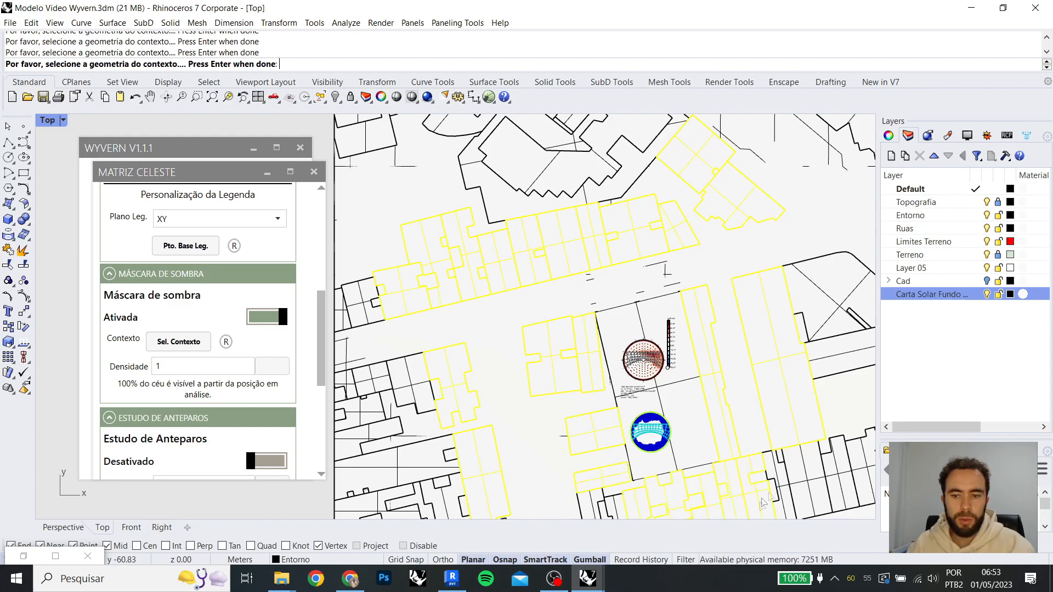
left_click(785, 477)
left_click(809, 472)
right_click_drag(764, 405, 708, 403)
left_click(804, 281)
right_click_drag(671, 178, 629, 260)
left_click(536, 198)
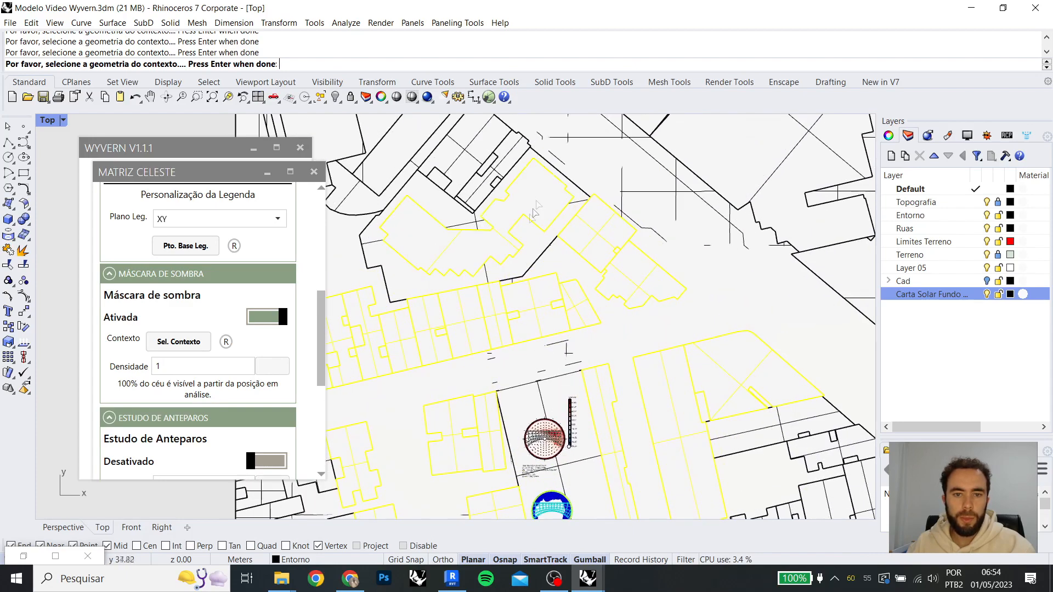
left_click(531, 271)
right_click_drag(531, 271, 569, 189)
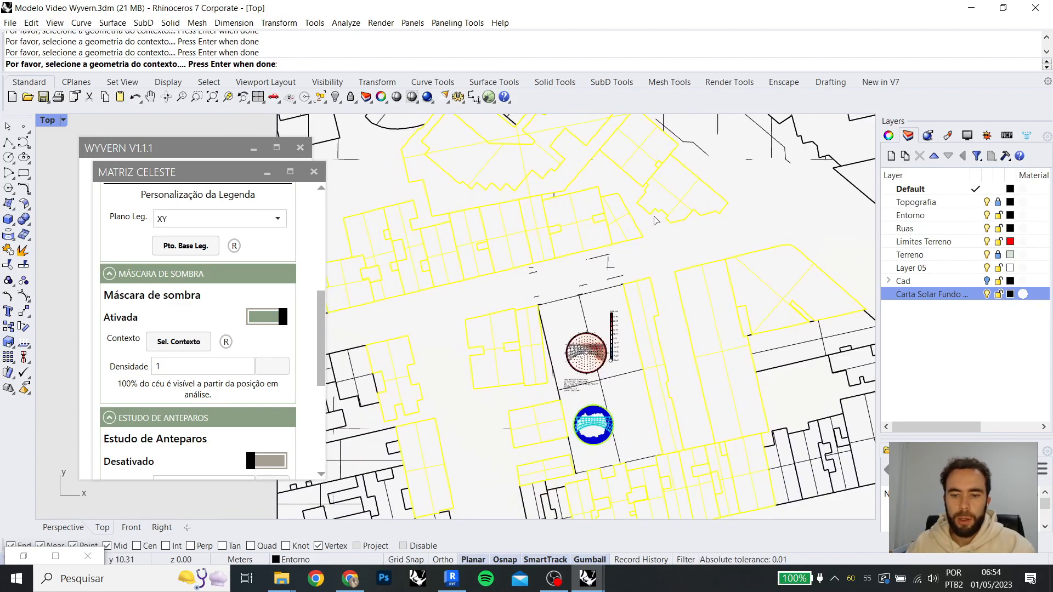
key("Return")
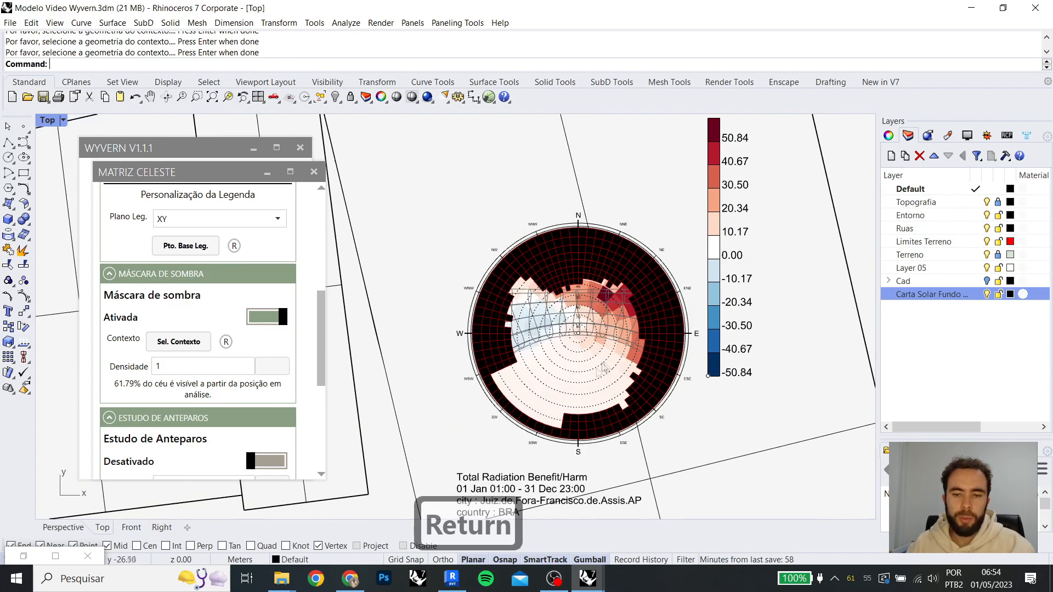
Set the shadow mask's Densidade to 3 and apply it
scroll(633, 324, "up", 2)
scroll(635, 323, "up", 1)
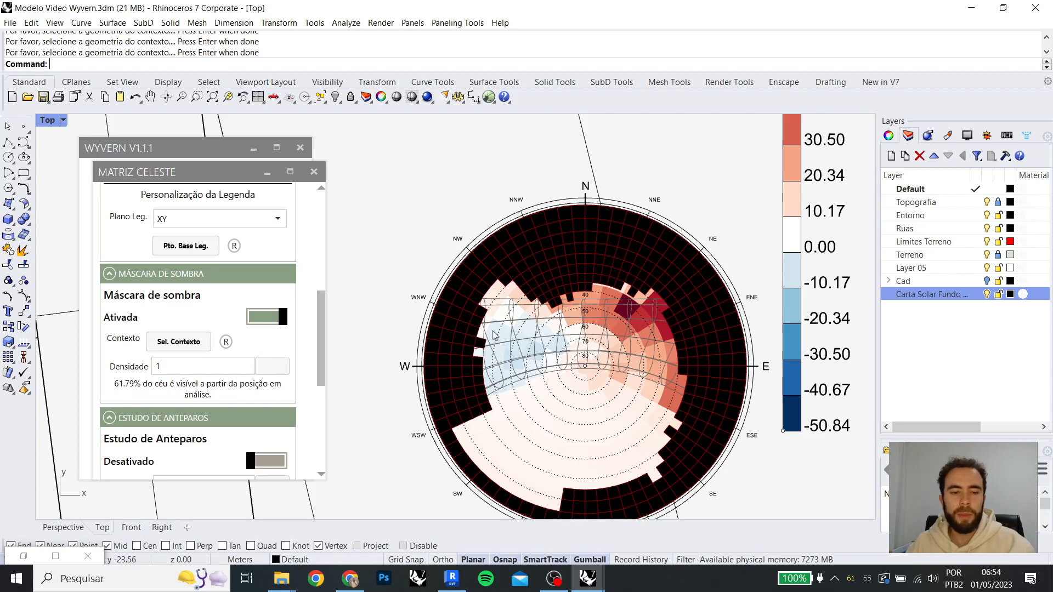
left_click_drag(169, 368, 127, 372)
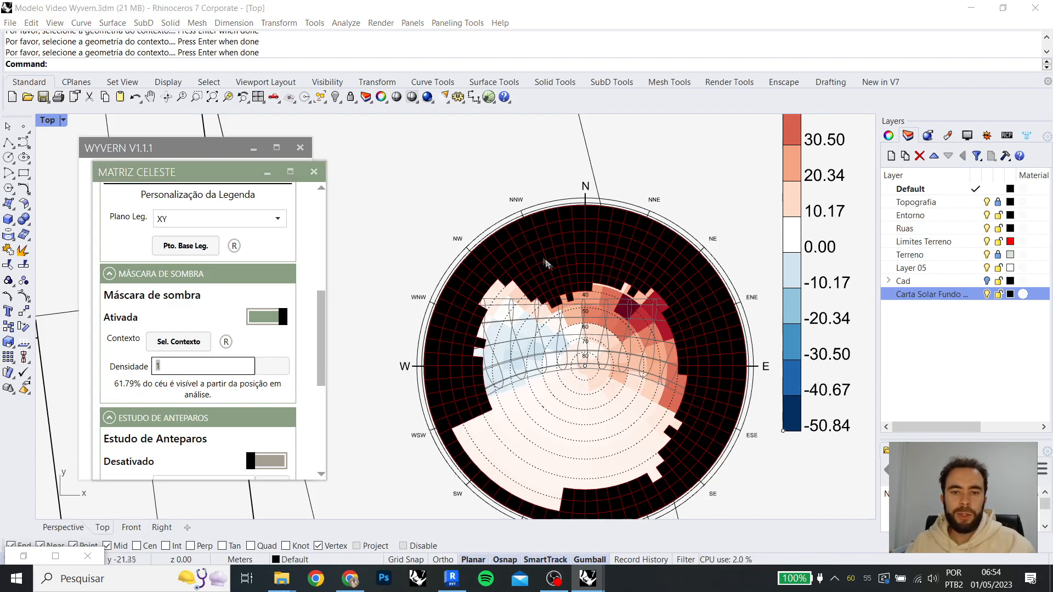
right_click_drag(603, 307, 579, 267)
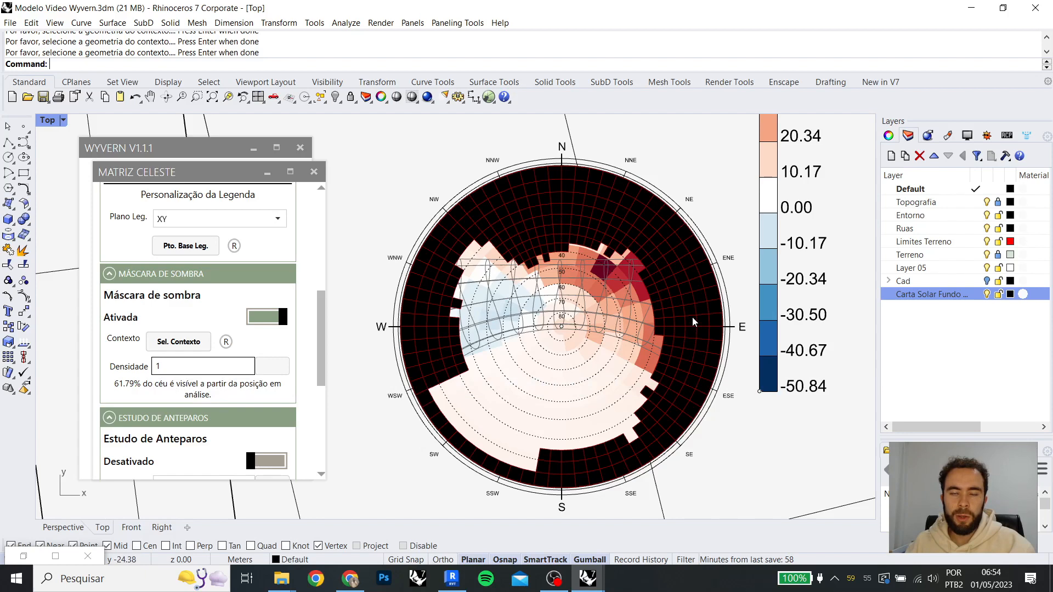
left_click(146, 371)
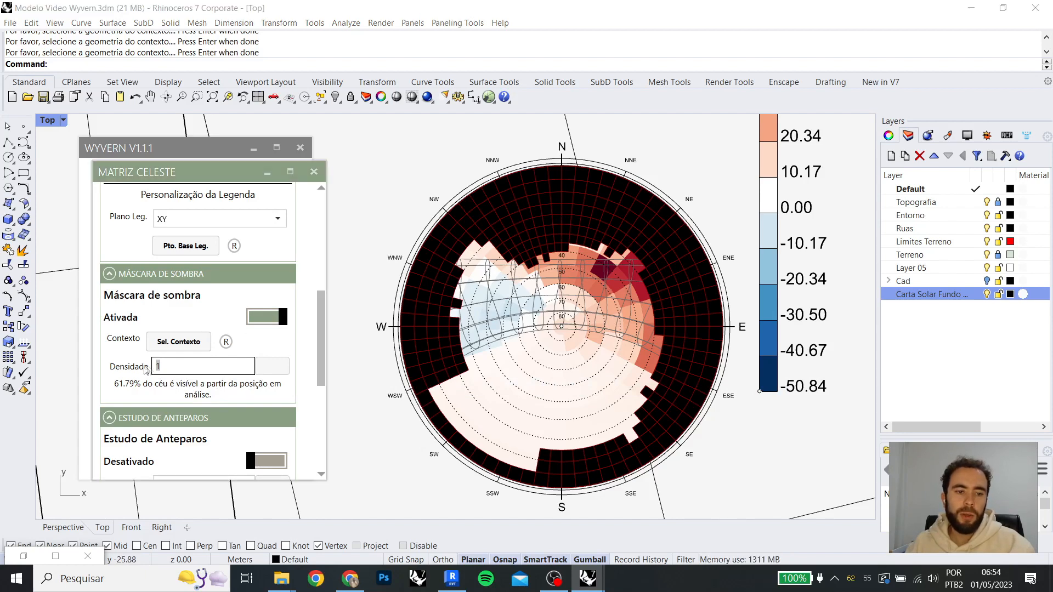
type("3")
left_click(266, 367)
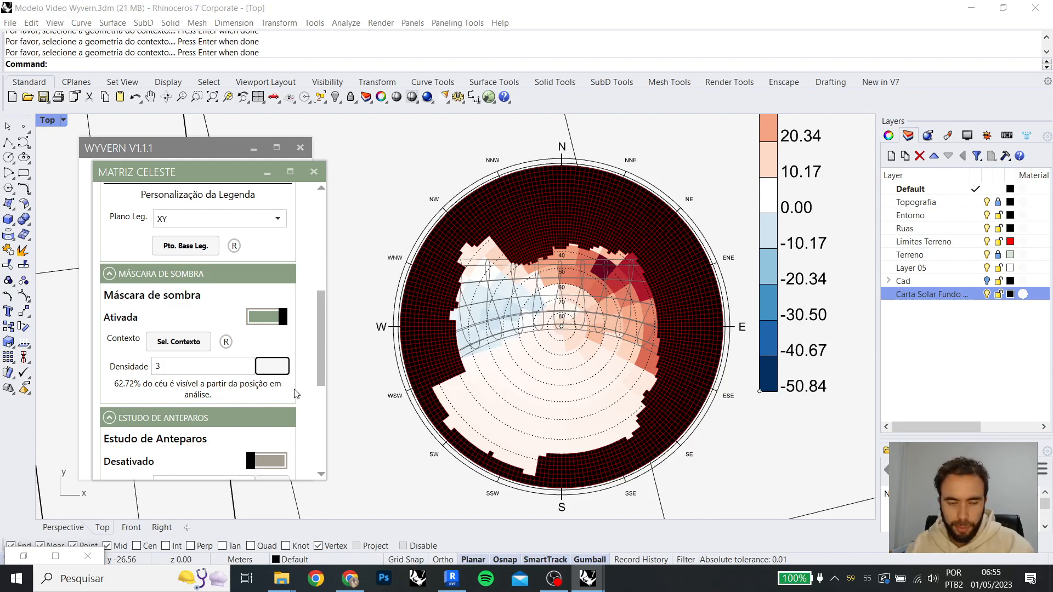
Activate the Estudo de Anteparos and bring all its orientation and shading-angle settings into view
scroll(319, 351, "down", 5)
scroll(318, 352, "down", 3)
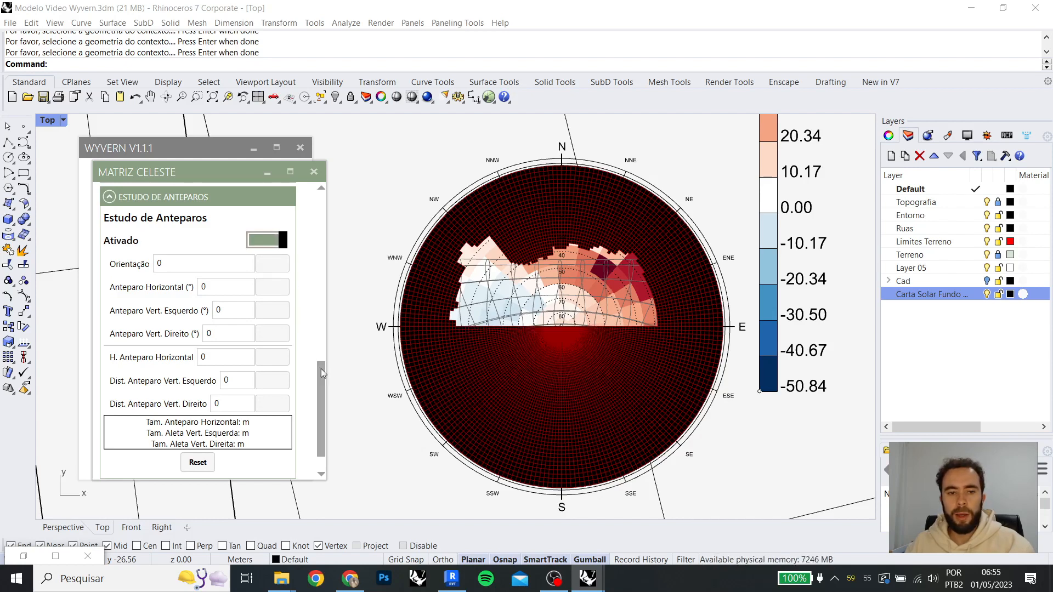
scroll(310, 350, "up", 5)
scroll(313, 329, "down", 5)
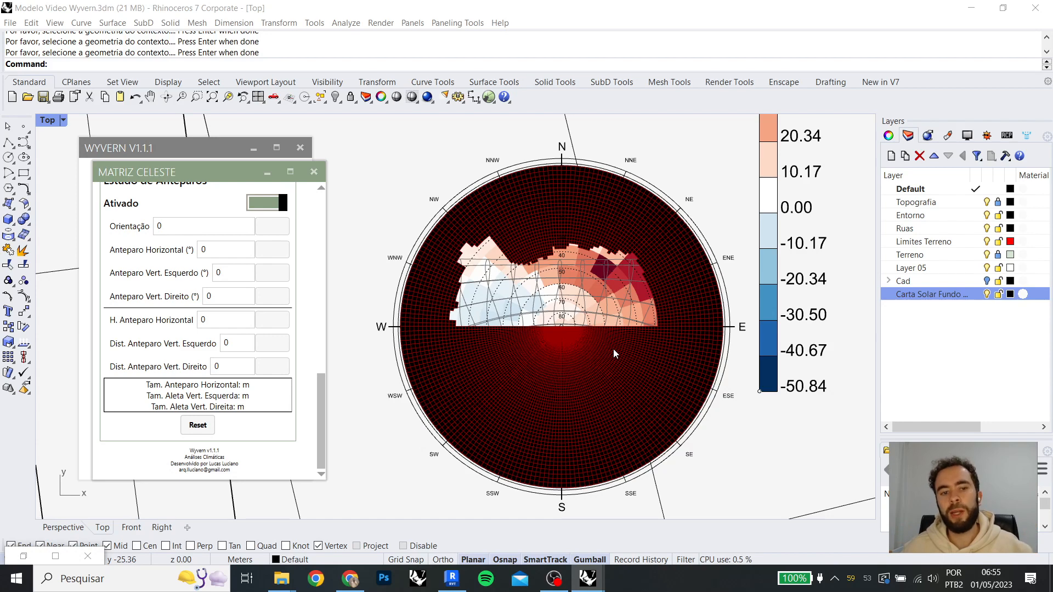
Test the Estudo de Anteparos with Orientação 45 and restore the orientation to 0
left_click(203, 224)
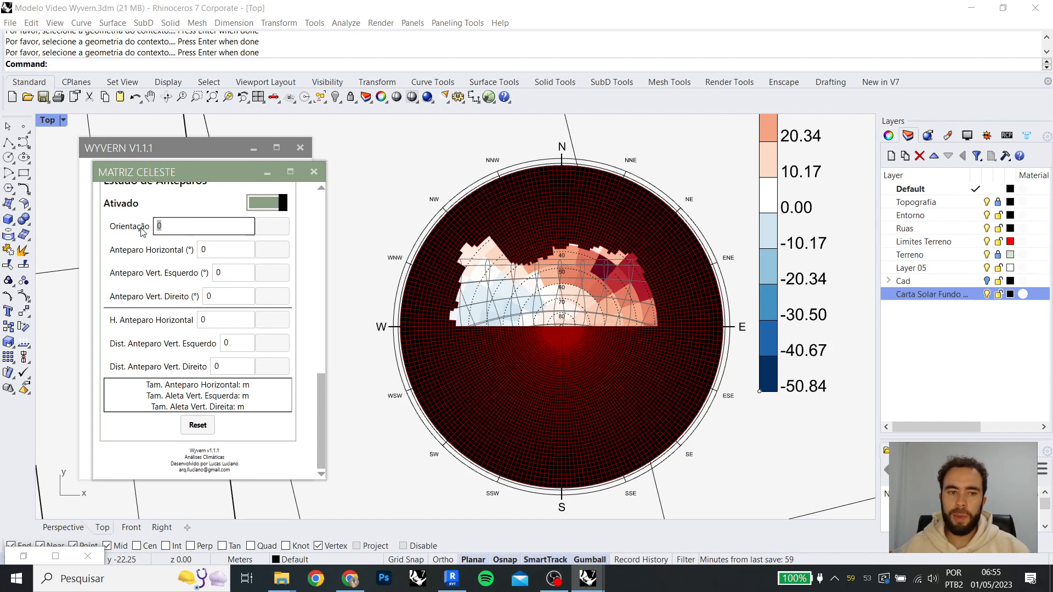
type("45")
left_click(276, 231)
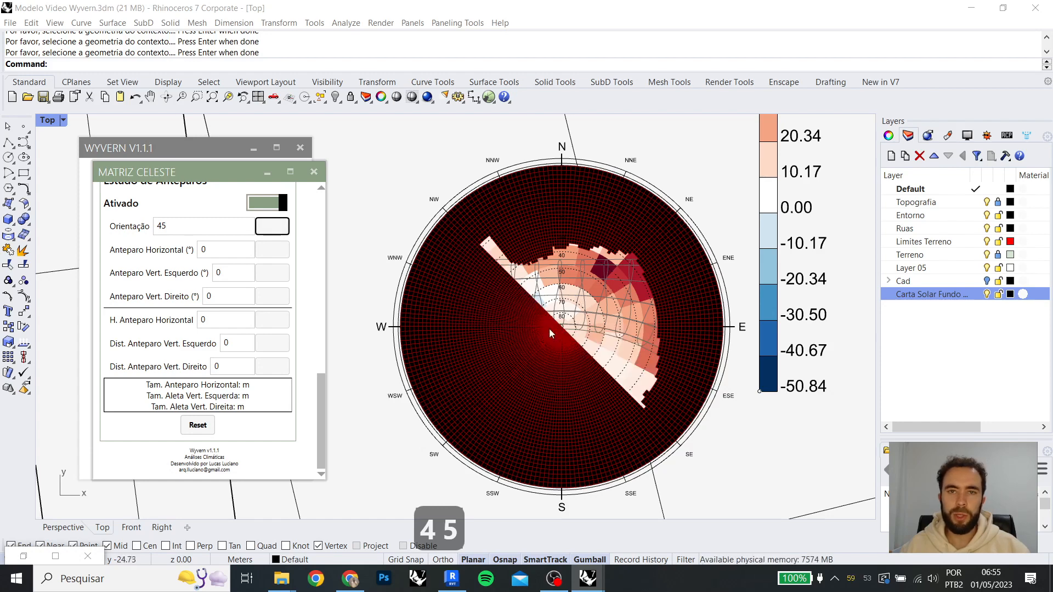
double_click(181, 226)
type("0")
left_click(270, 228)
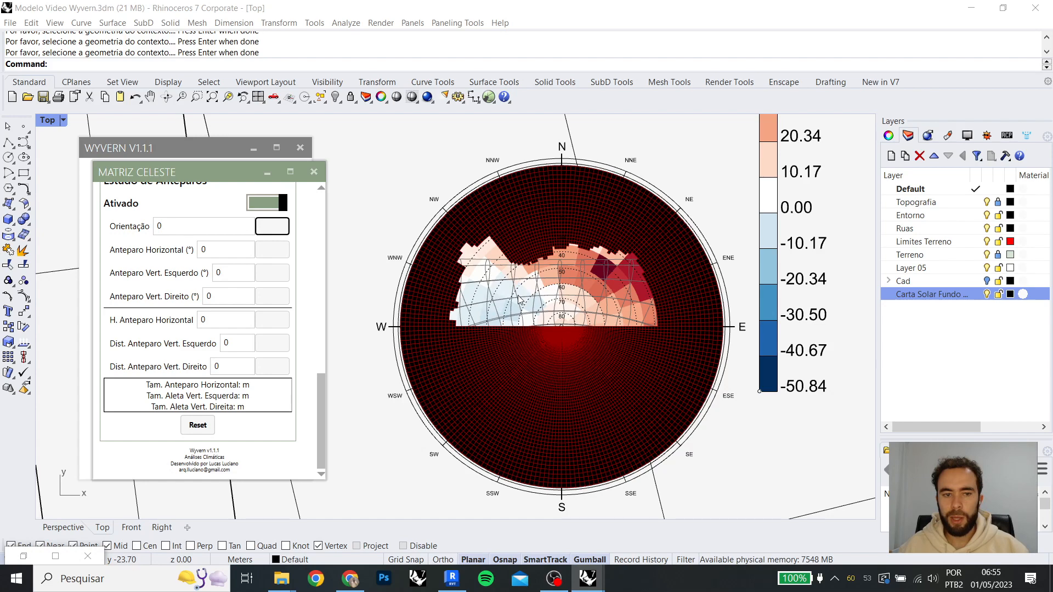
Test the Estudo de Anteparos with an Anteparo Horizontal angle of 20 and restore the angle to 0
mouse_move(218, 253)
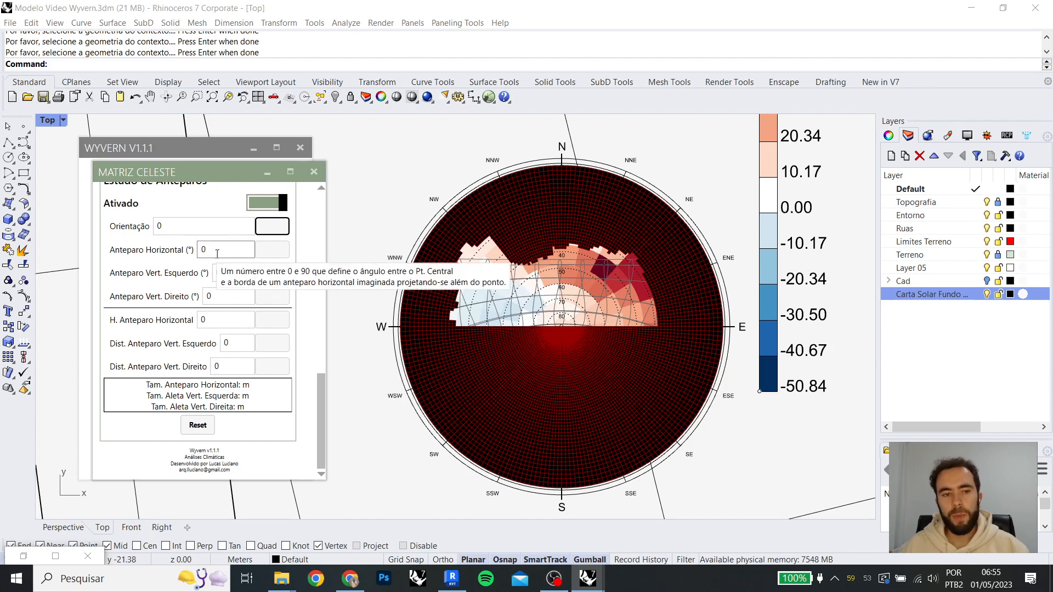
left_click(217, 253)
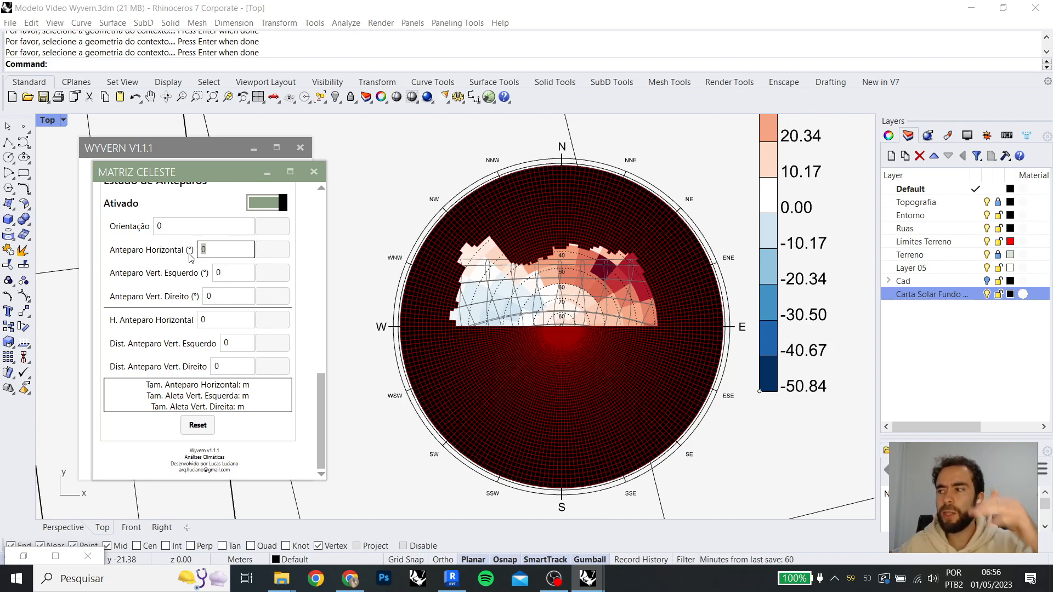
mouse_move(176, 257)
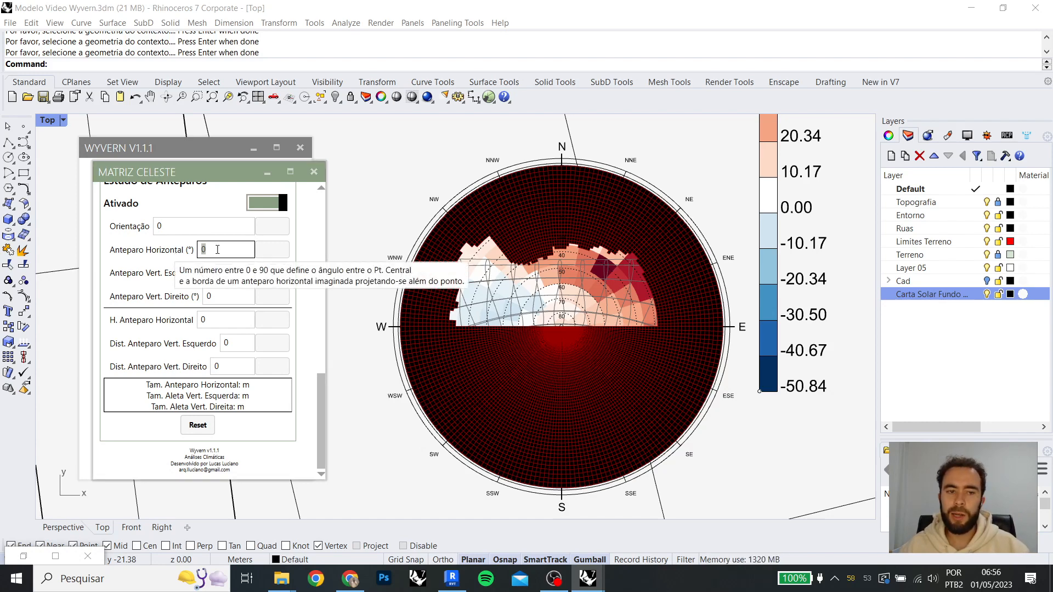
type("20")
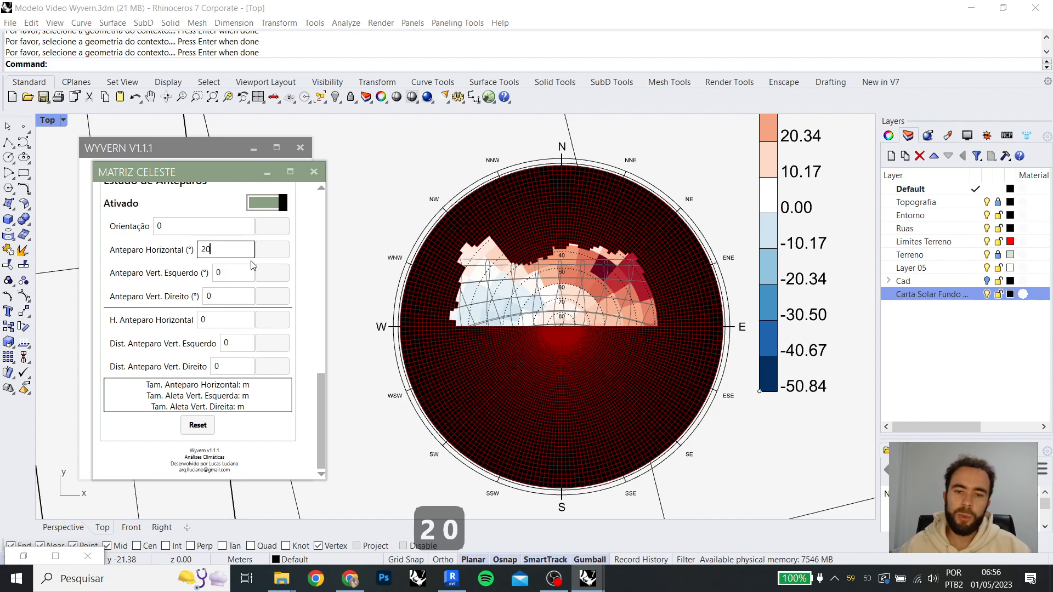
left_click(273, 255)
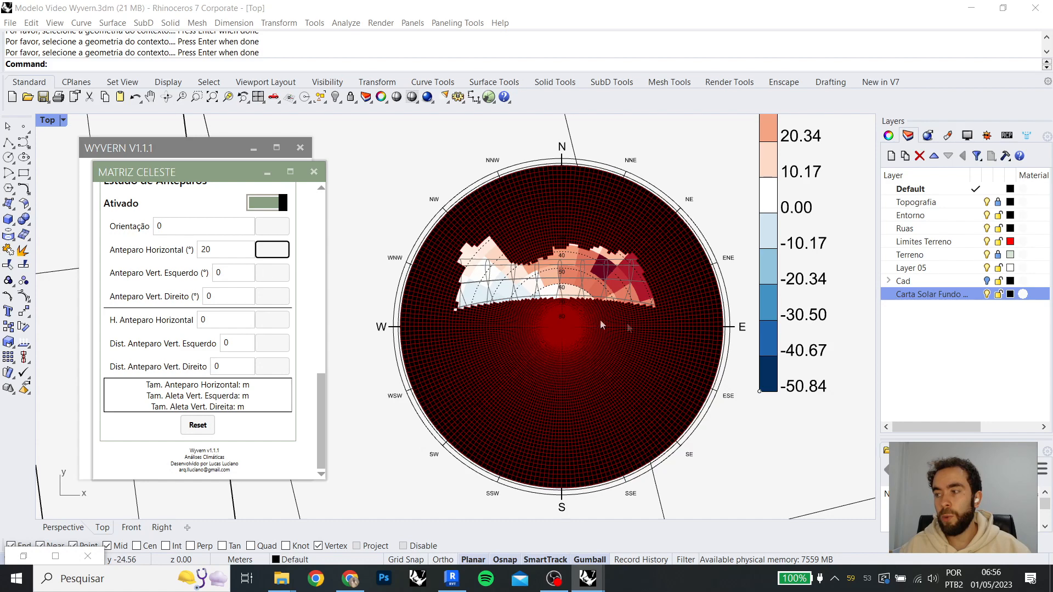
double_click(206, 249)
type("0")
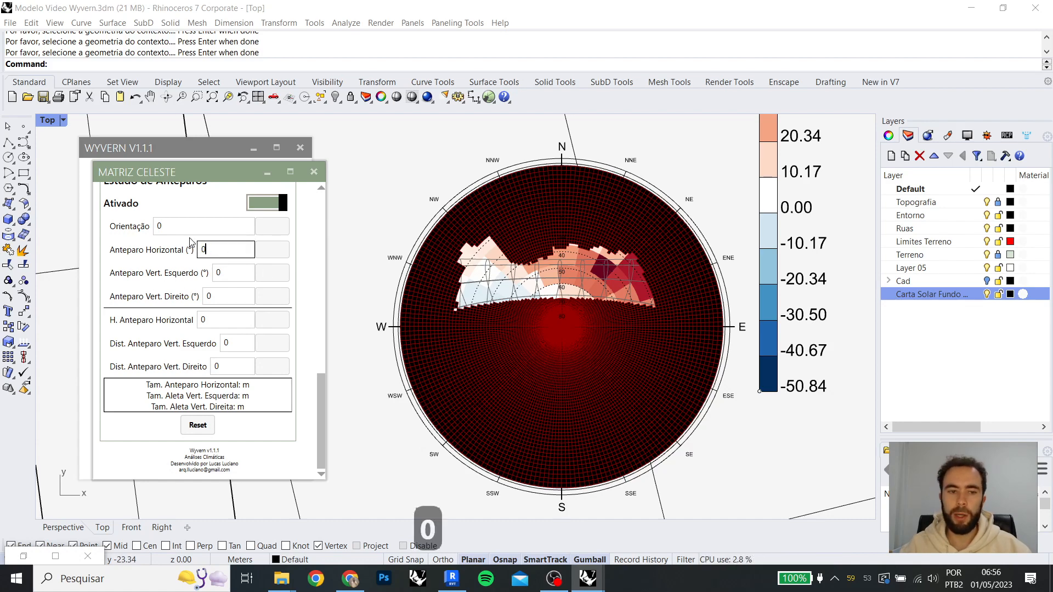
left_click(272, 252)
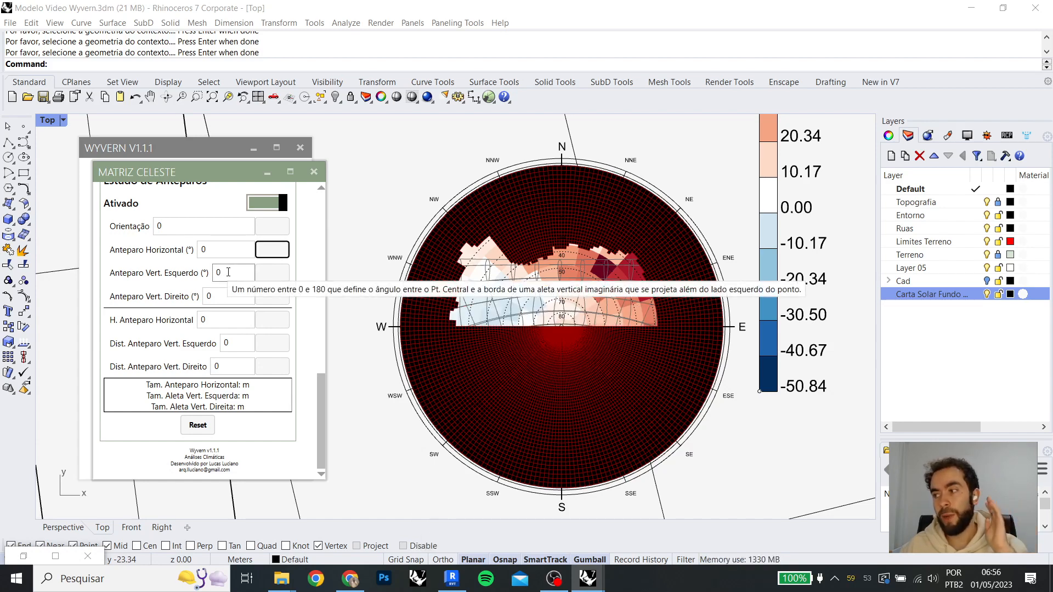
Apply an Anteparo Vert. Esquerdo angle of 35 to the shading study and change it to 40
key("Tab")
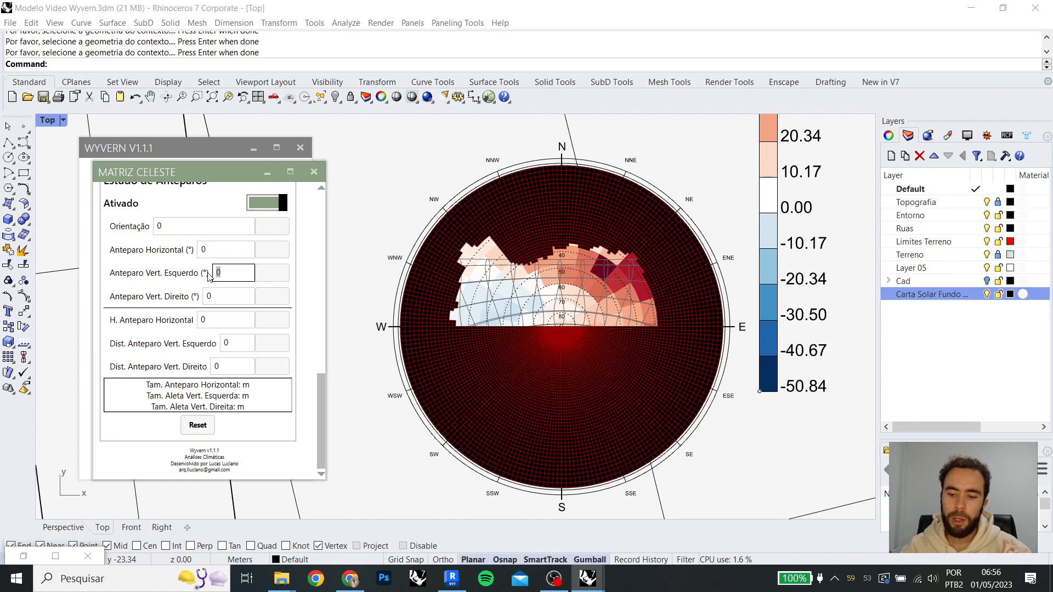
type("35")
key("Tab")
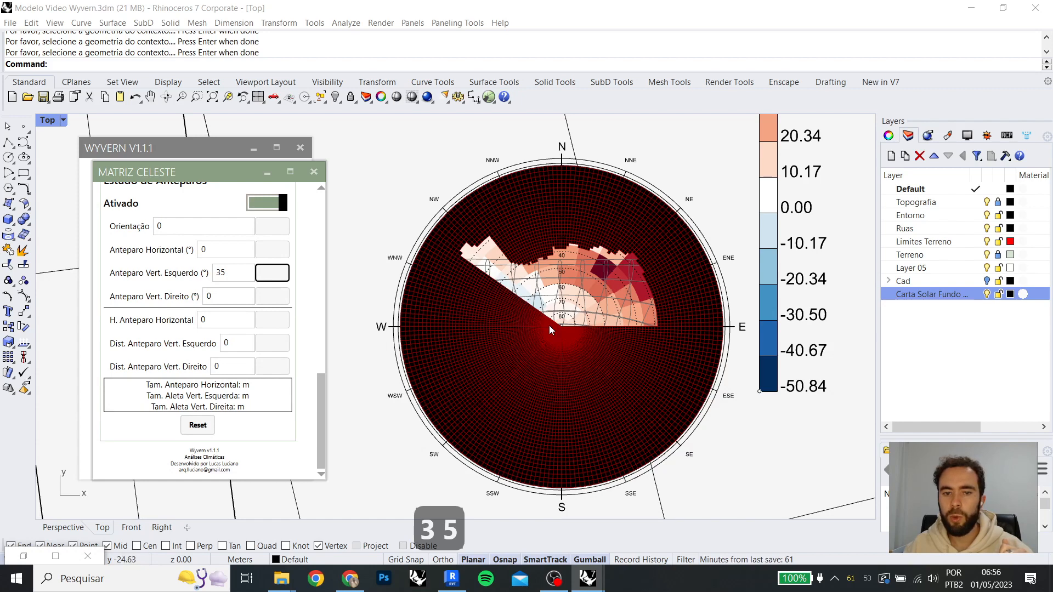
left_click_drag(242, 276, 190, 287)
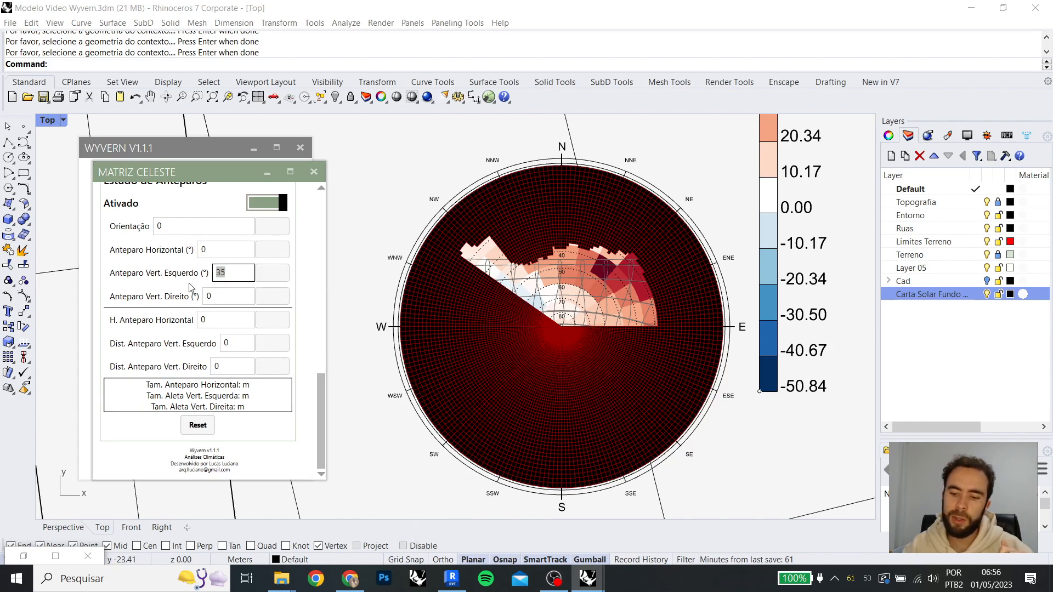
type("40")
left_click(272, 277)
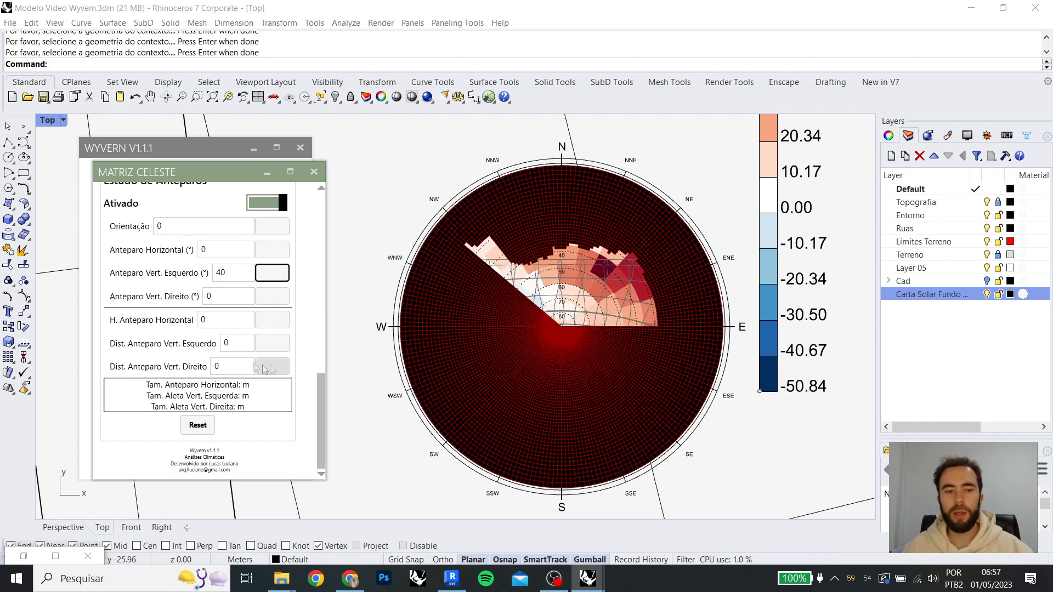
Calculate the left vertical fin's size with Dist. Anteparo Vert. Esquerdo 0.8, and recalculate it with 0.4
mouse_move(184, 349)
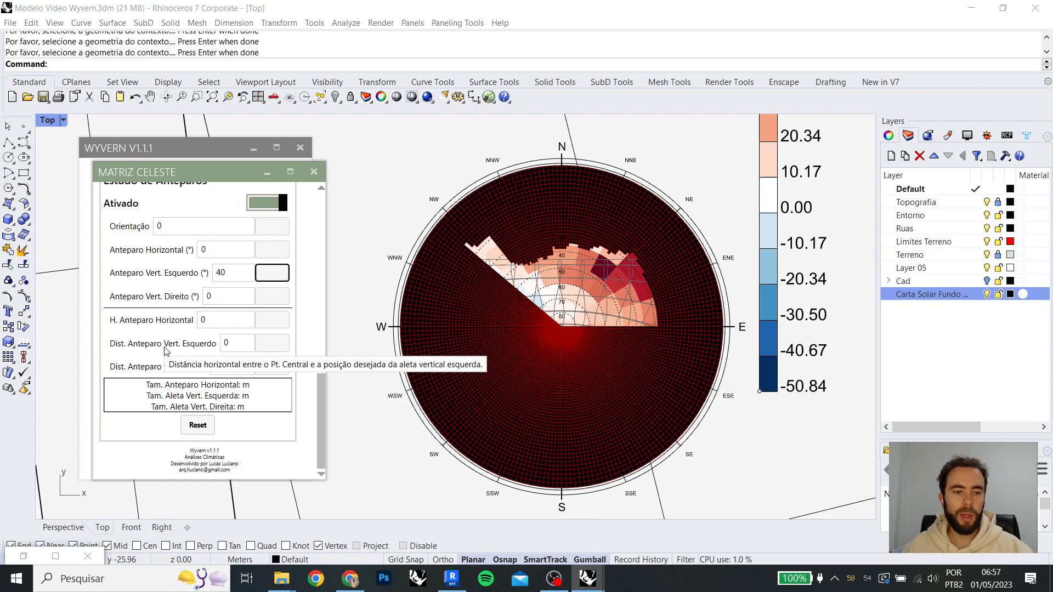
left_click(239, 341)
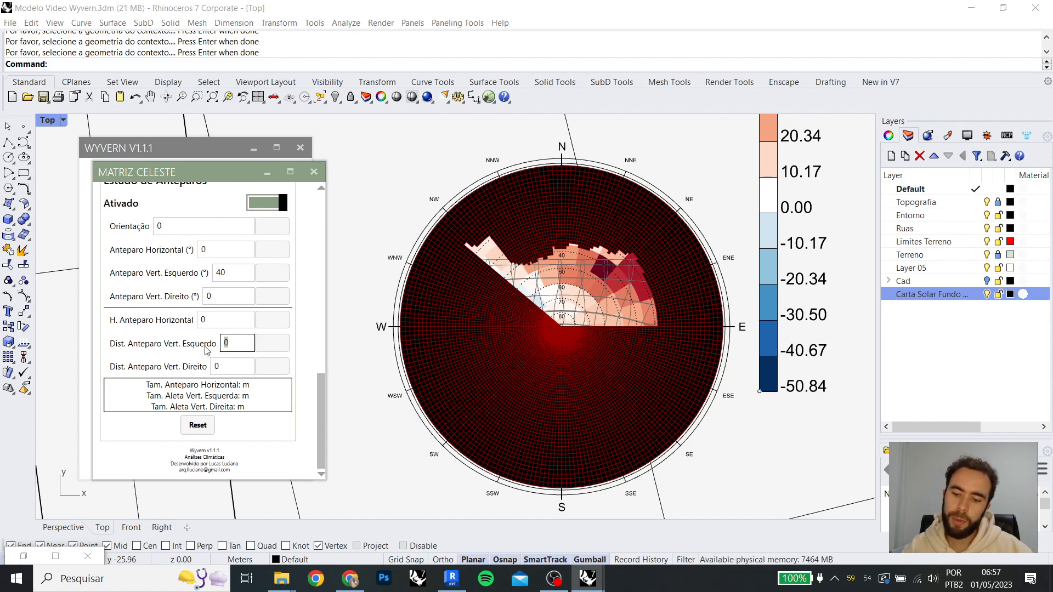
type("0.8")
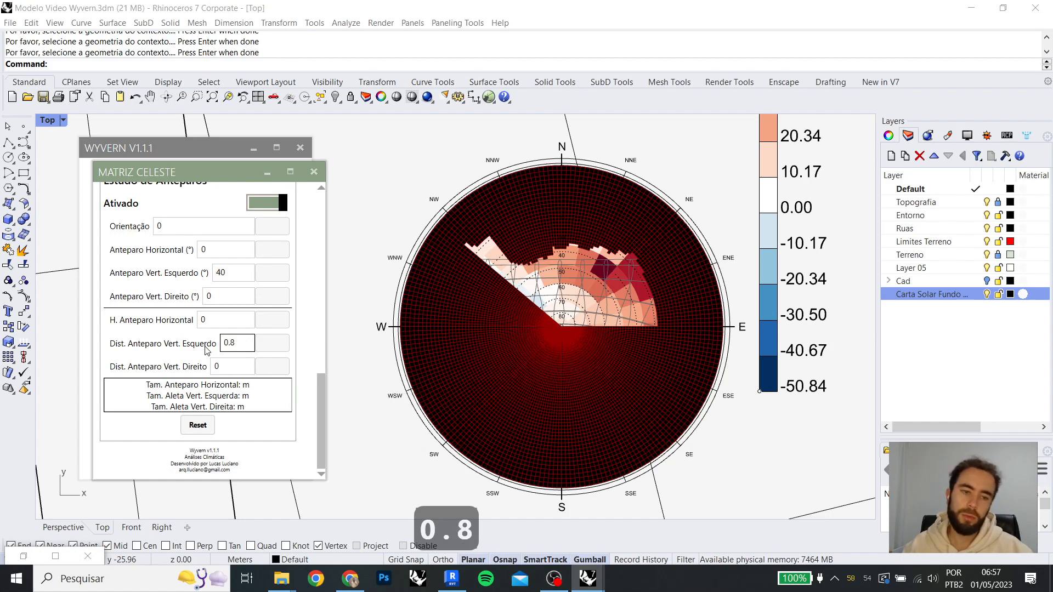
left_click(279, 347)
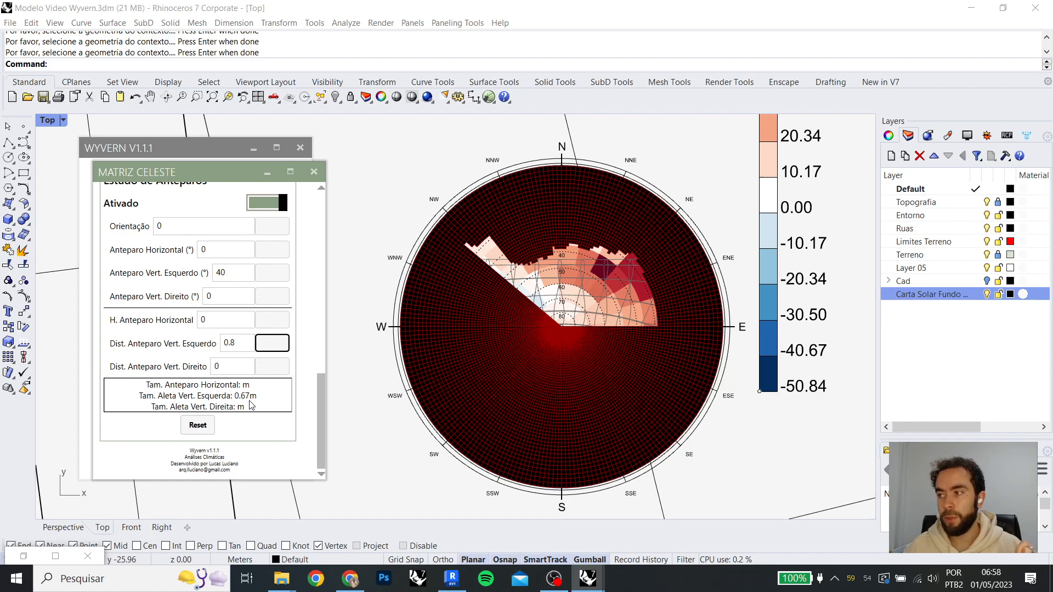
left_click(236, 346)
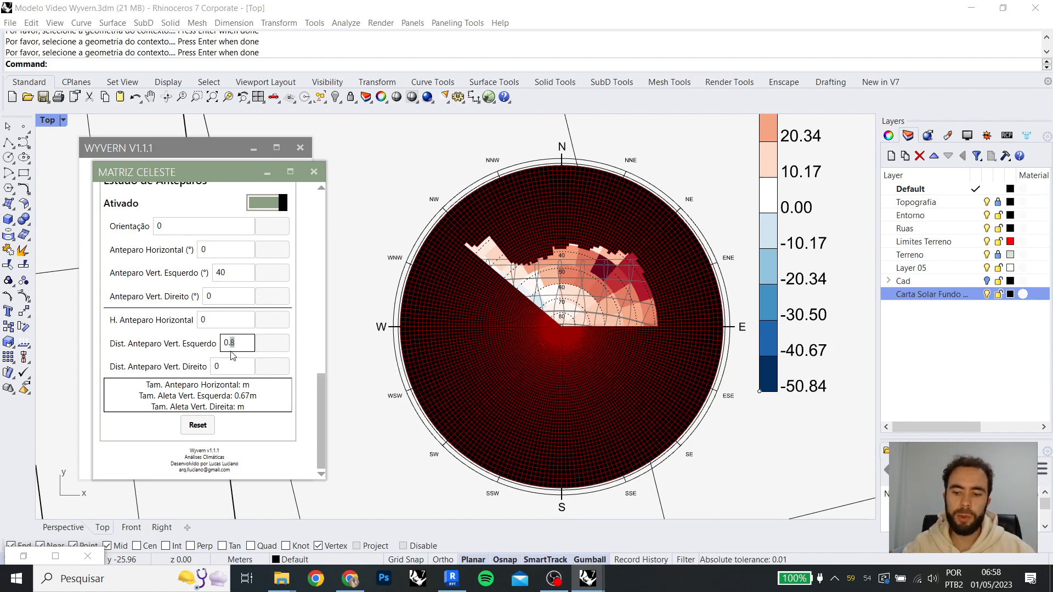
type("4")
left_click(265, 344)
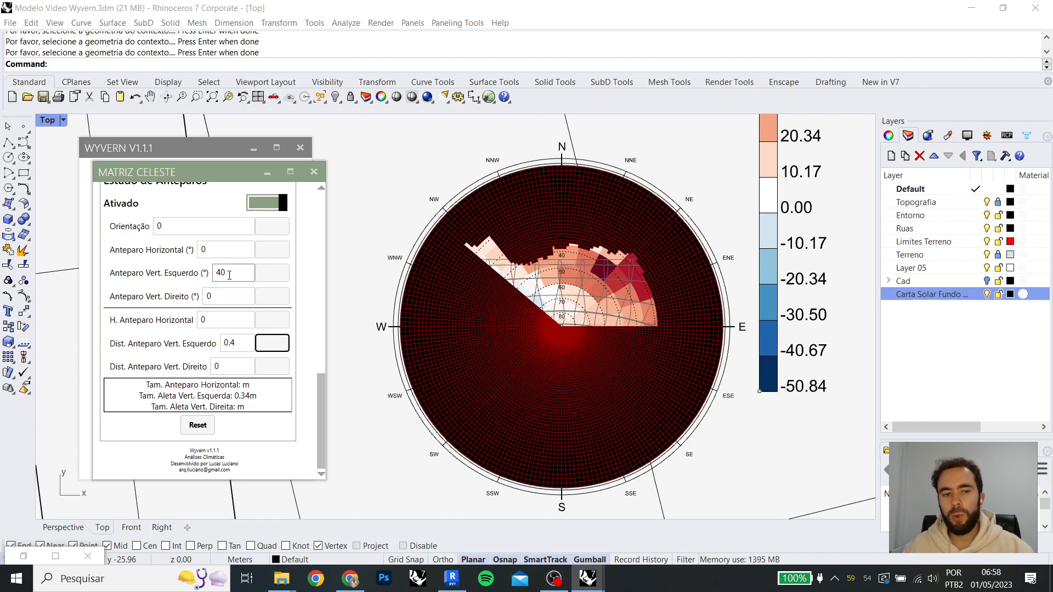
Reset the shading settings and deactivate the Estudo de Anteparos, Máscara de sombra, Matriz de Ganhos Celeste and Carta Solar
mouse_move(229, 275)
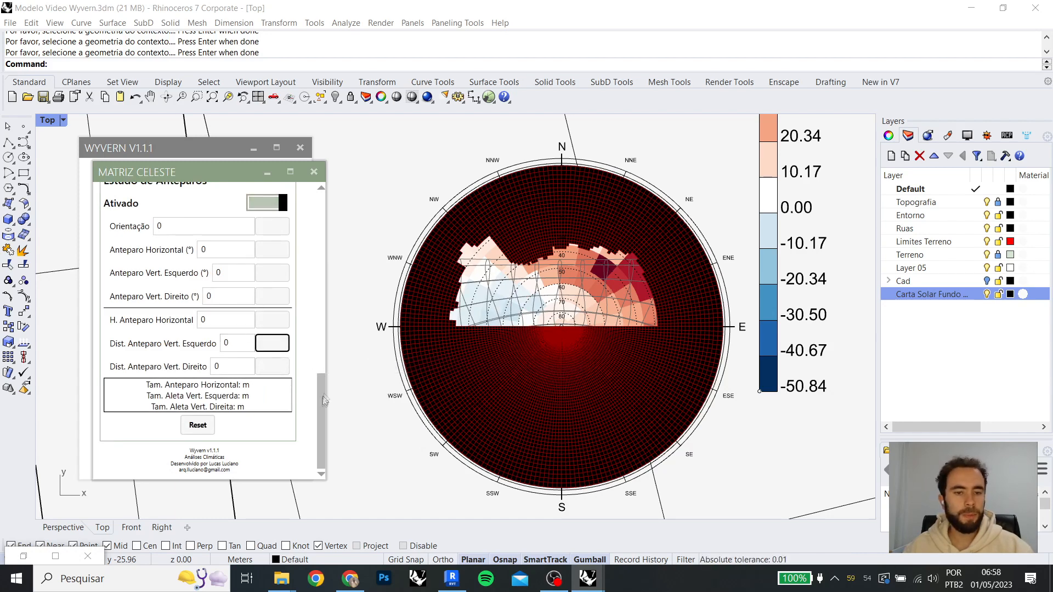
scroll(305, 336, "up", 5)
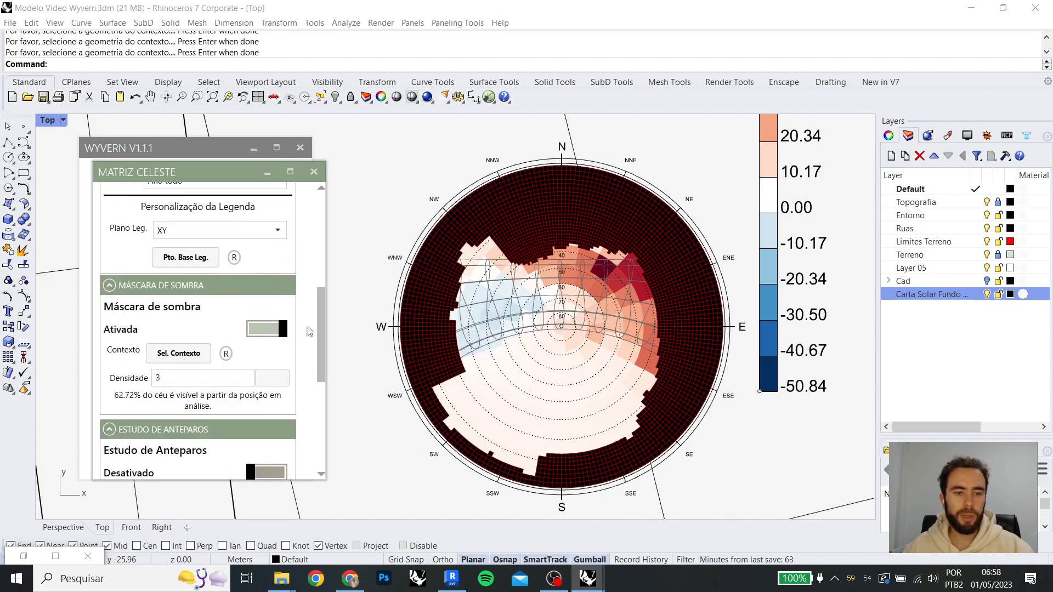
left_click(268, 329)
scroll(266, 307, "up", 6)
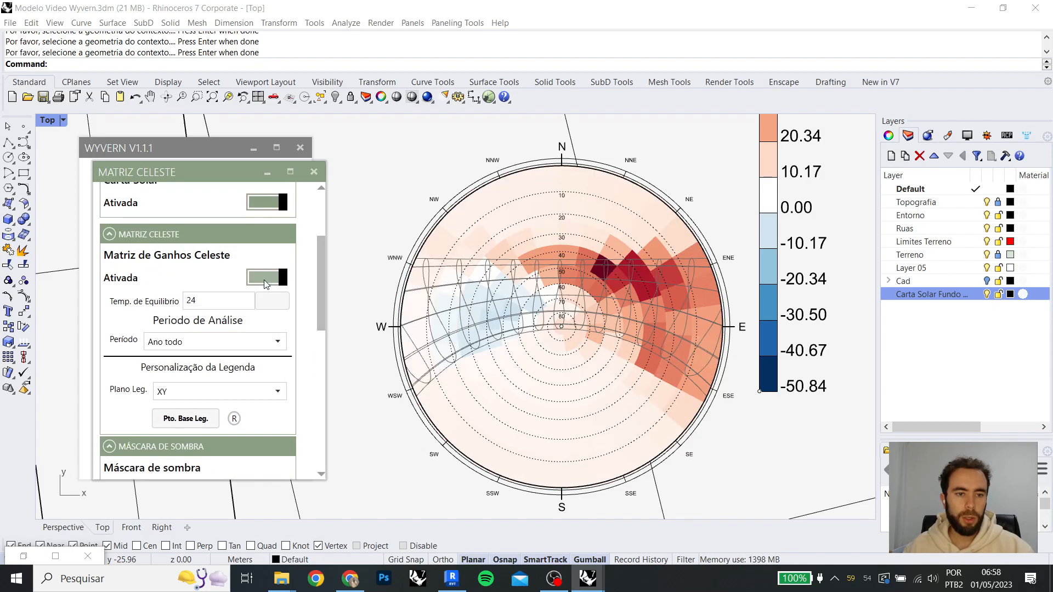
left_click(265, 279)
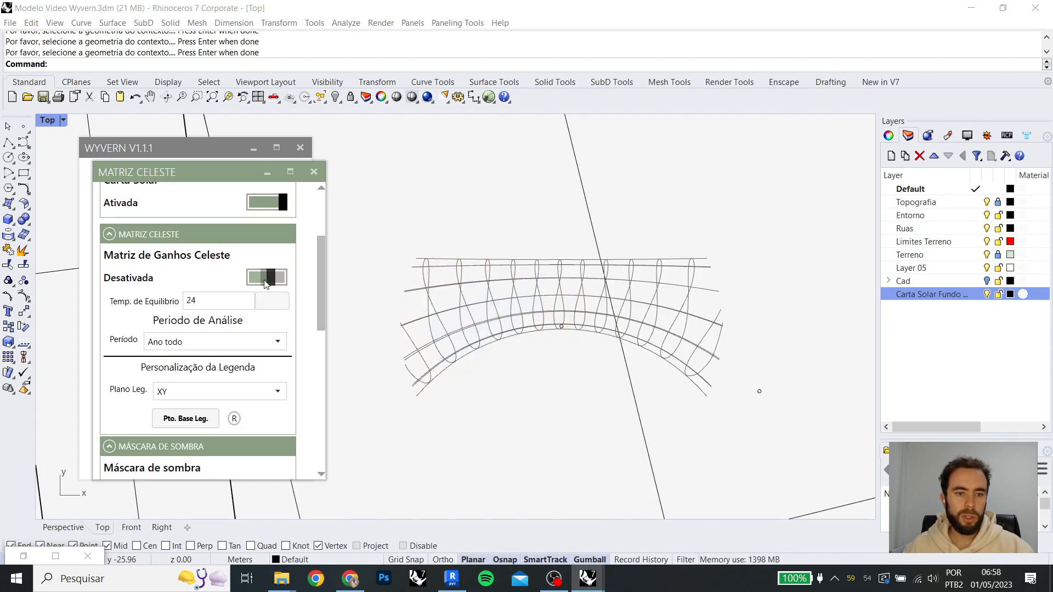
left_click(269, 205)
left_click_drag(321, 246, 312, 212)
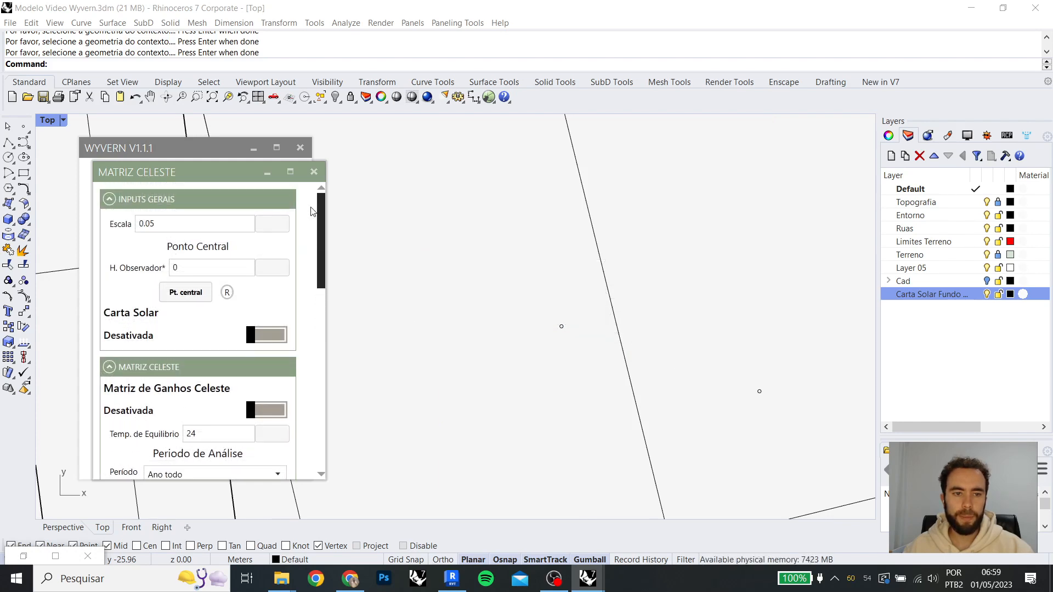
Close the Matriz Celeste analysis and open the Análise dos Ventos instead
left_click(315, 174)
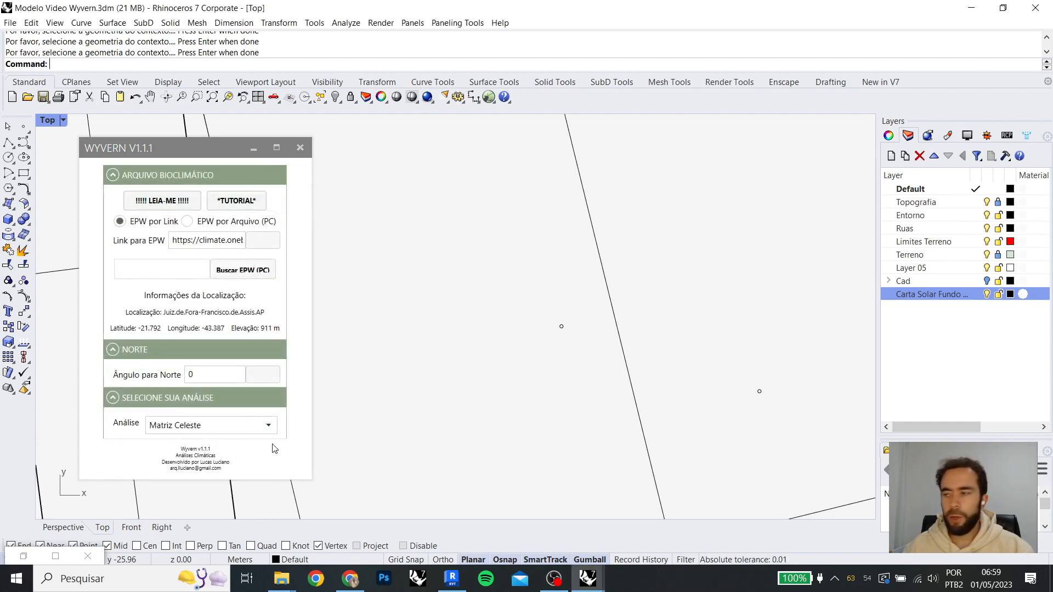
left_click(251, 425)
left_click(243, 429)
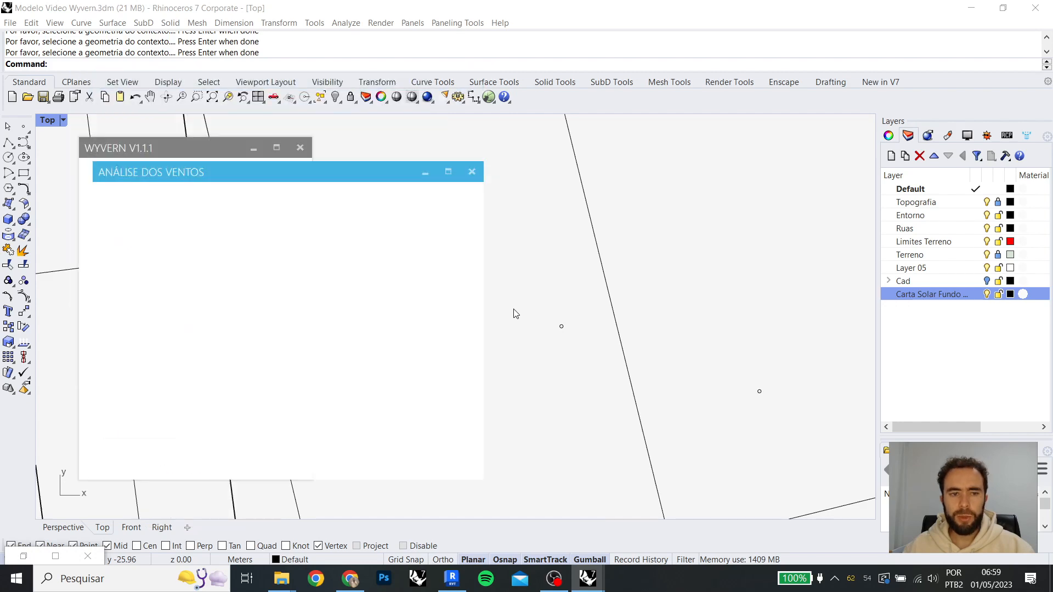
Set the wind rose's central point to the existing point inside the lot and activate the Rosa dos Ventos
scroll(549, 300, "down", 6)
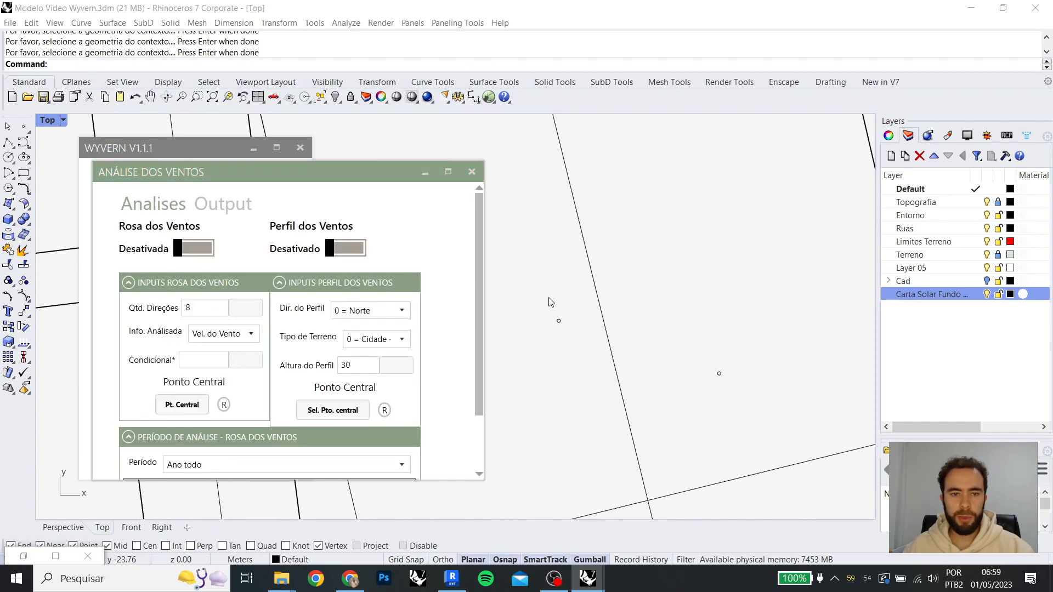
right_click_drag(549, 300, 625, 339)
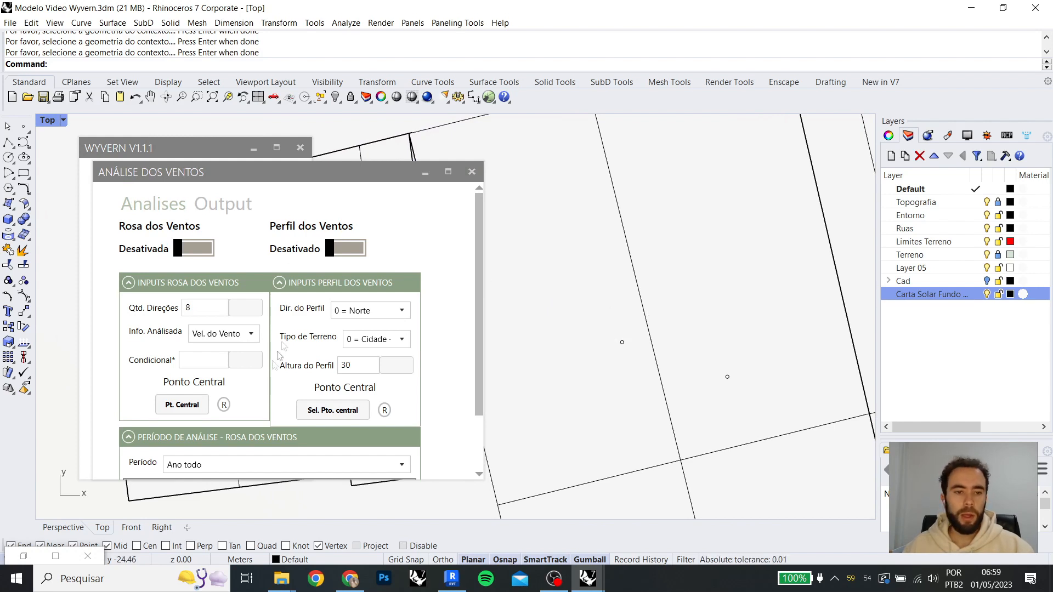
left_click(193, 408)
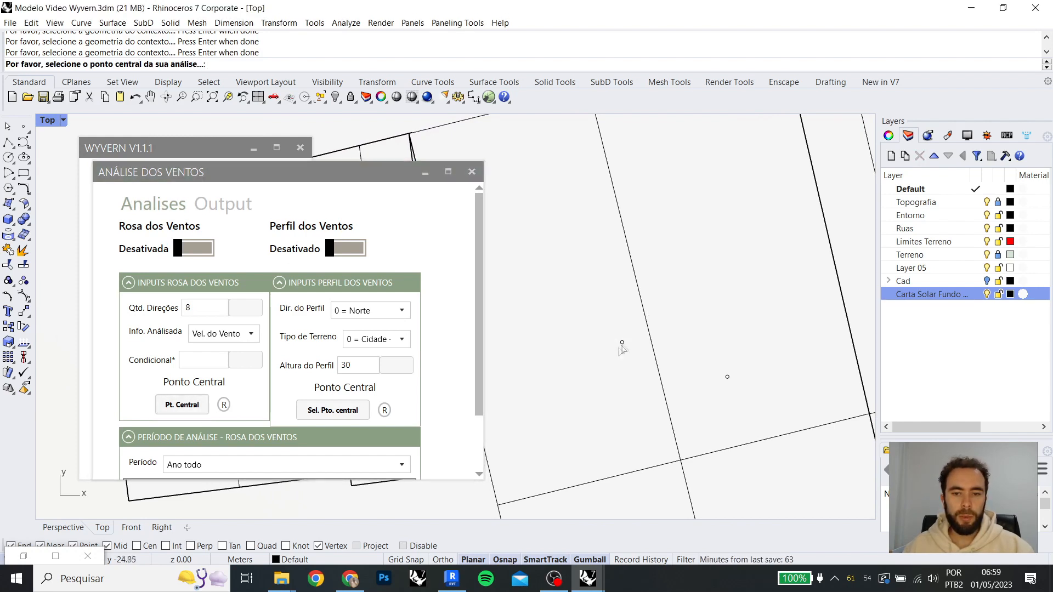
key("Return")
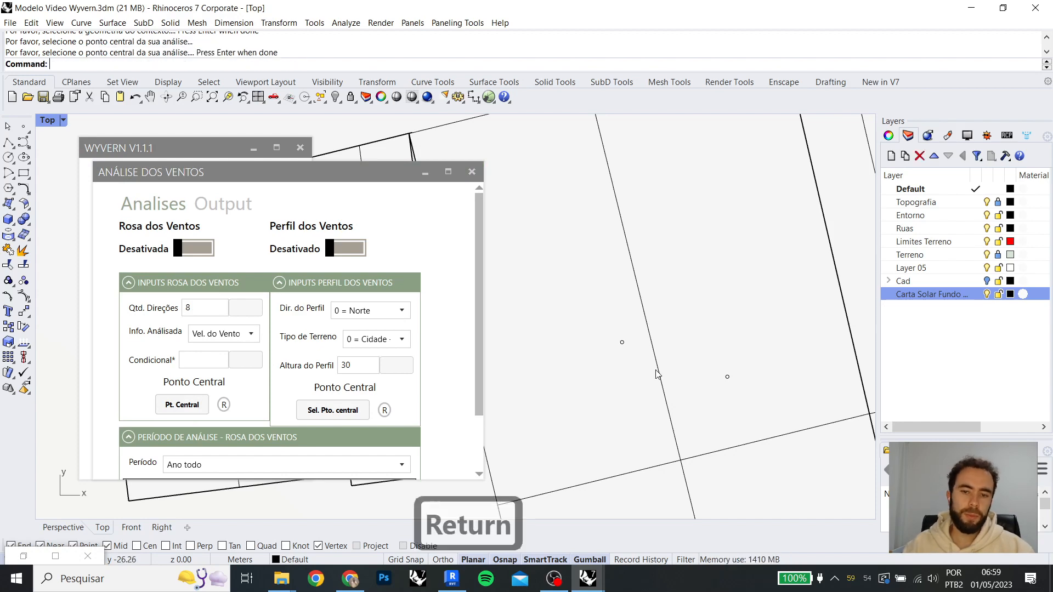
scroll(636, 356, "down", 2)
scroll(635, 356, "up", 2)
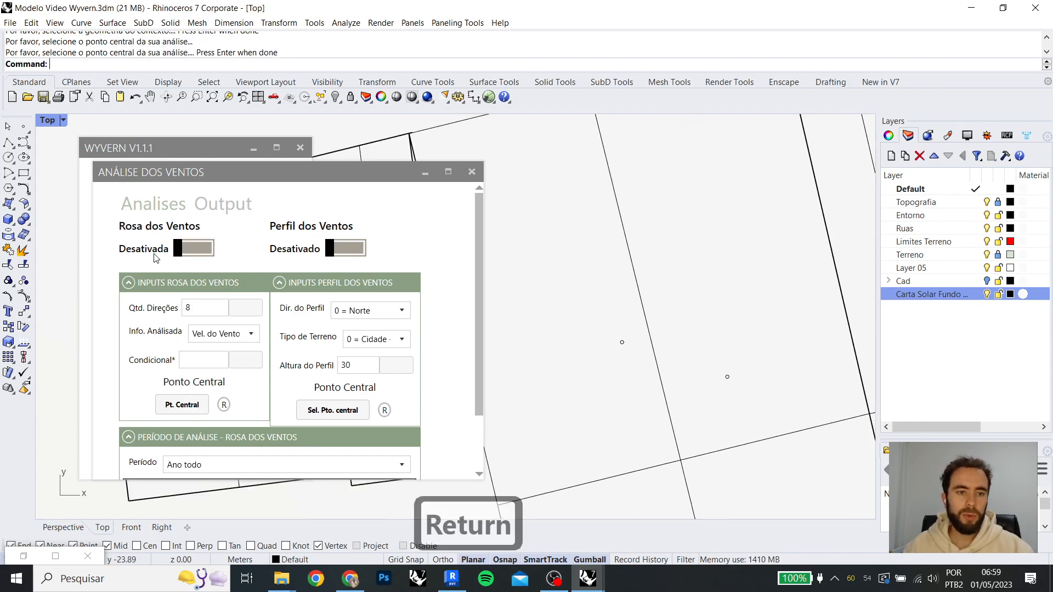
scroll(670, 348, "down", 5)
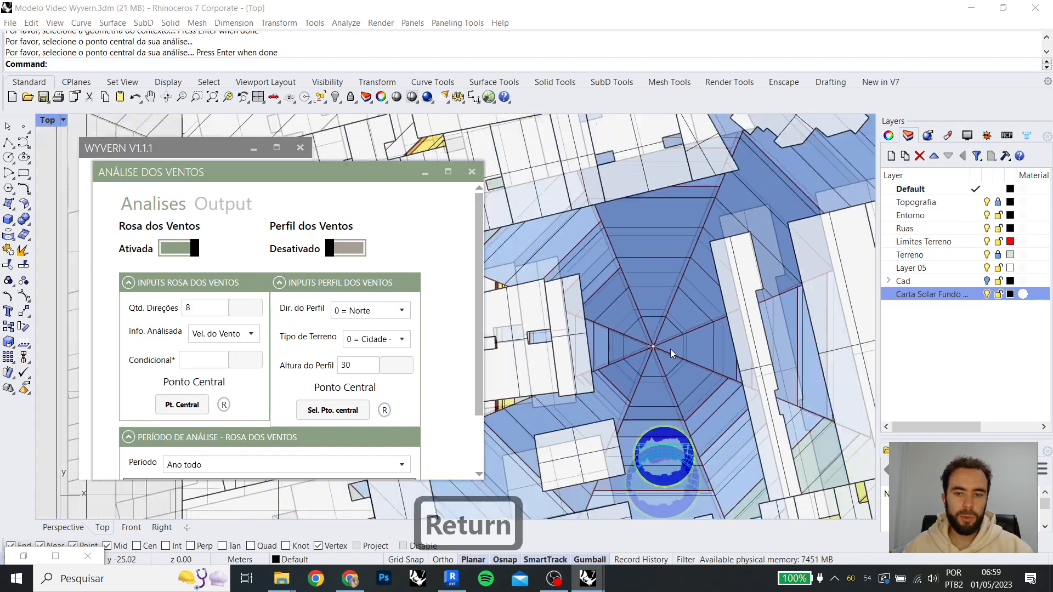
Move the wind rose's central point from the lot to the empty area northwest of the site model
scroll(670, 346, "down", 4)
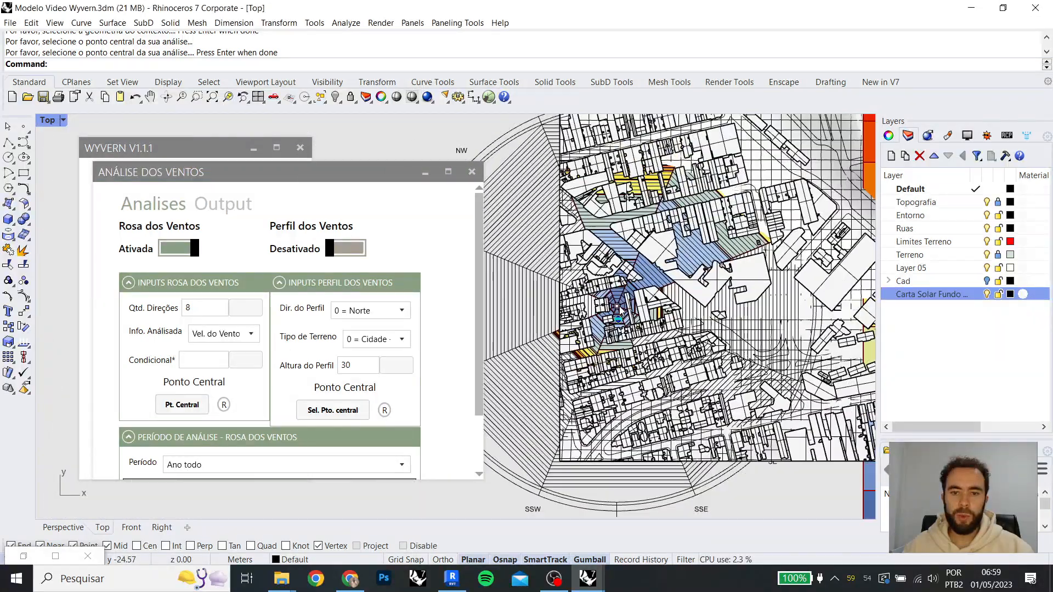
scroll(660, 281, "up", 2)
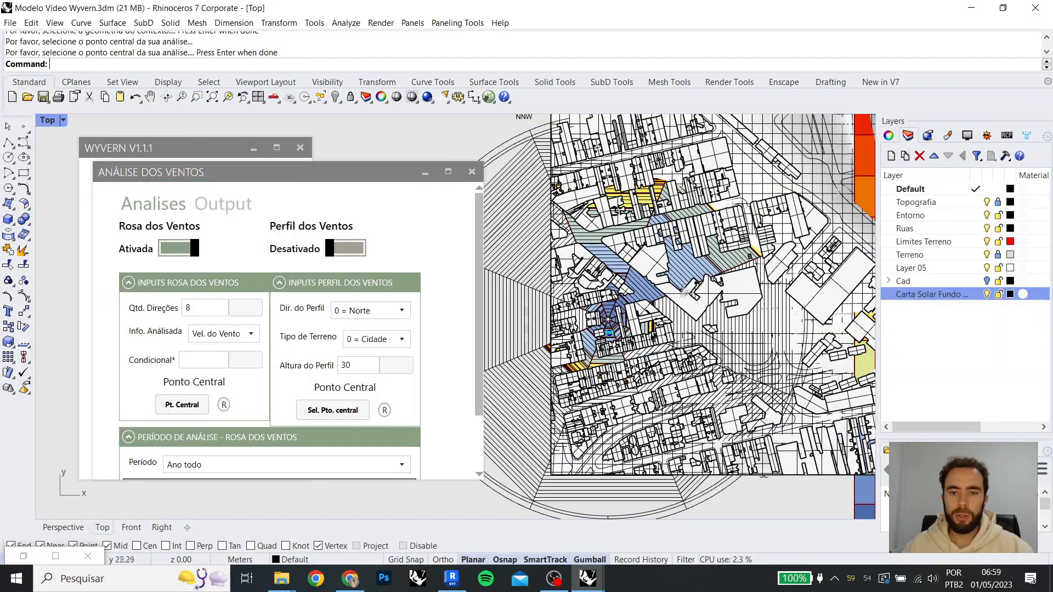
right_click_drag(610, 319, 646, 342)
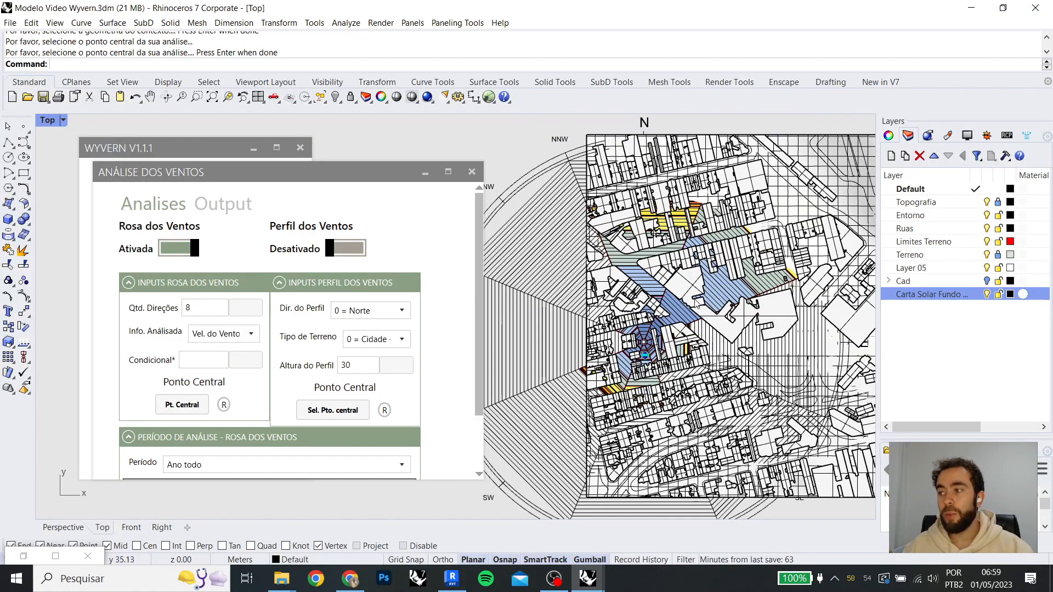
right_click_drag(643, 349, 671, 336)
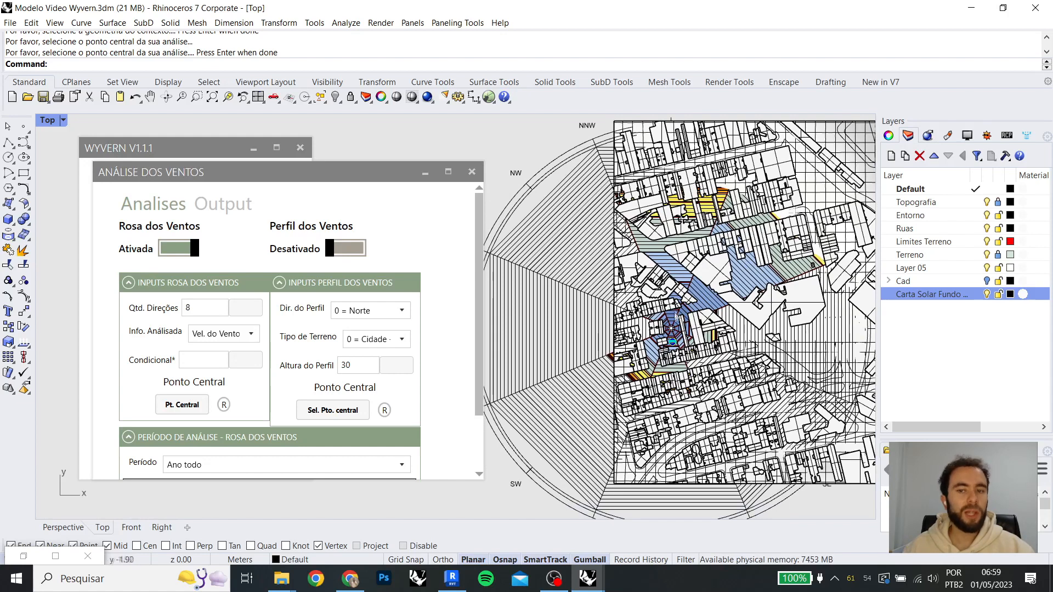
left_click(672, 336)
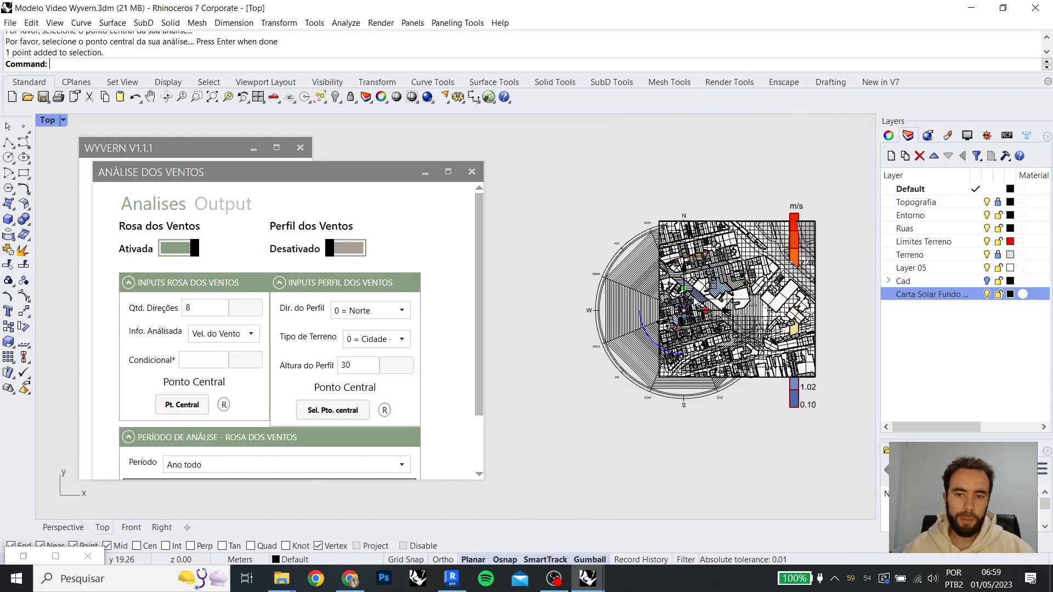
scroll(695, 299, "down", 4)
left_click_drag(710, 285, 587, 186)
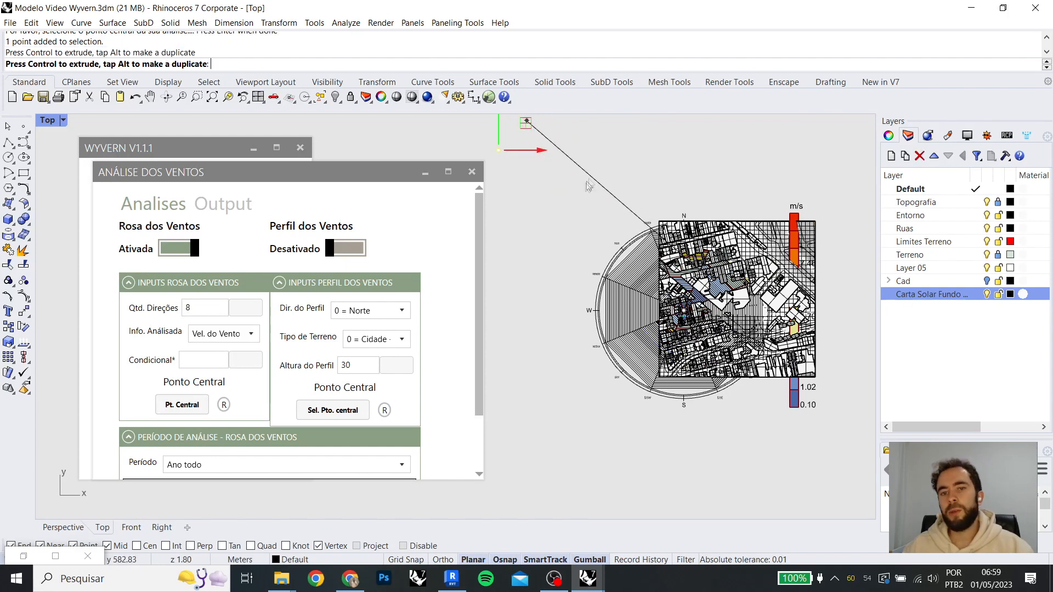
right_click_drag(579, 201, 707, 308)
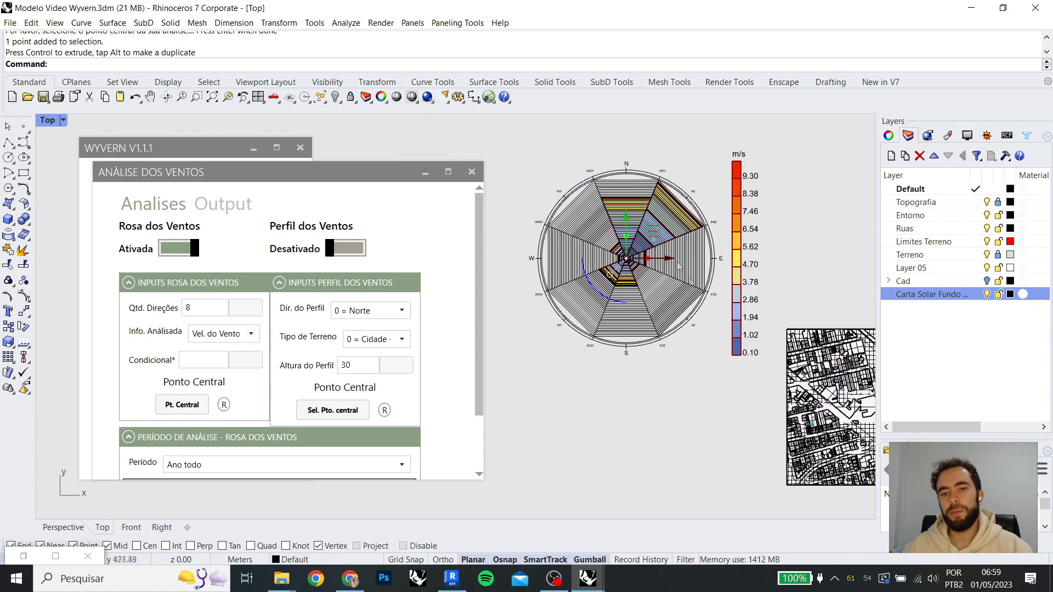
Examine the wind rose's eight directions, its frequency polylines and the wind speed colour legend in m/s
scroll(595, 214, "up", 4)
scroll(598, 218, "up", 2)
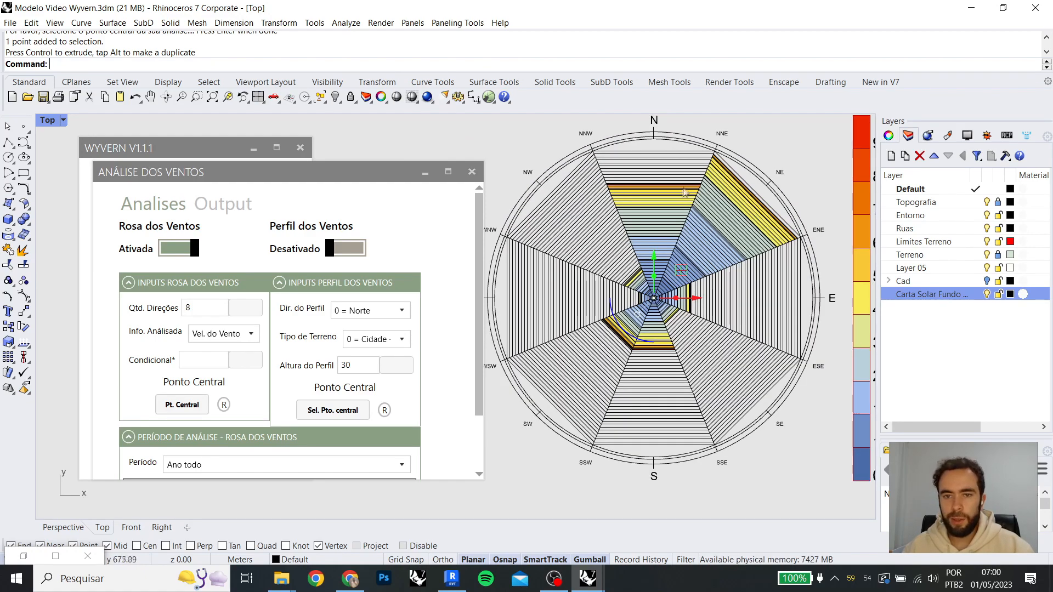
scroll(782, 230, "down", 2)
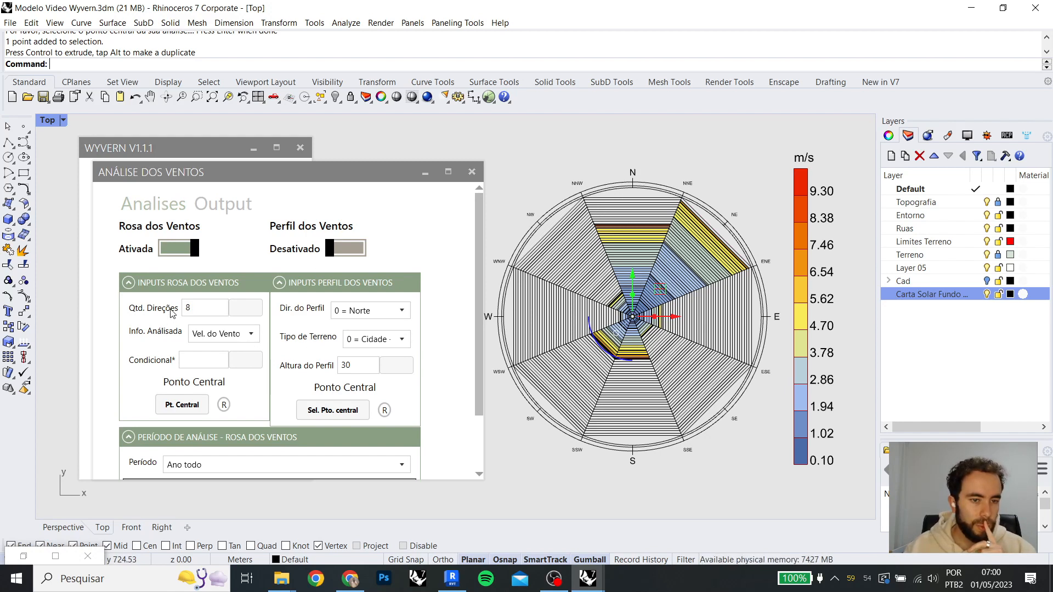
scroll(622, 352, "up", 5)
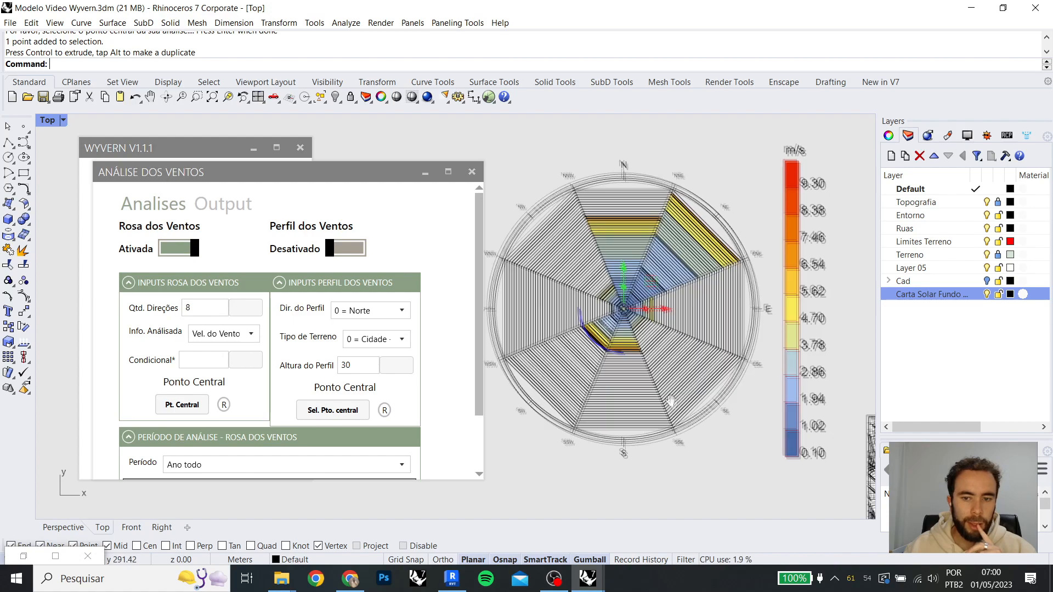
scroll(622, 353, "up", 2)
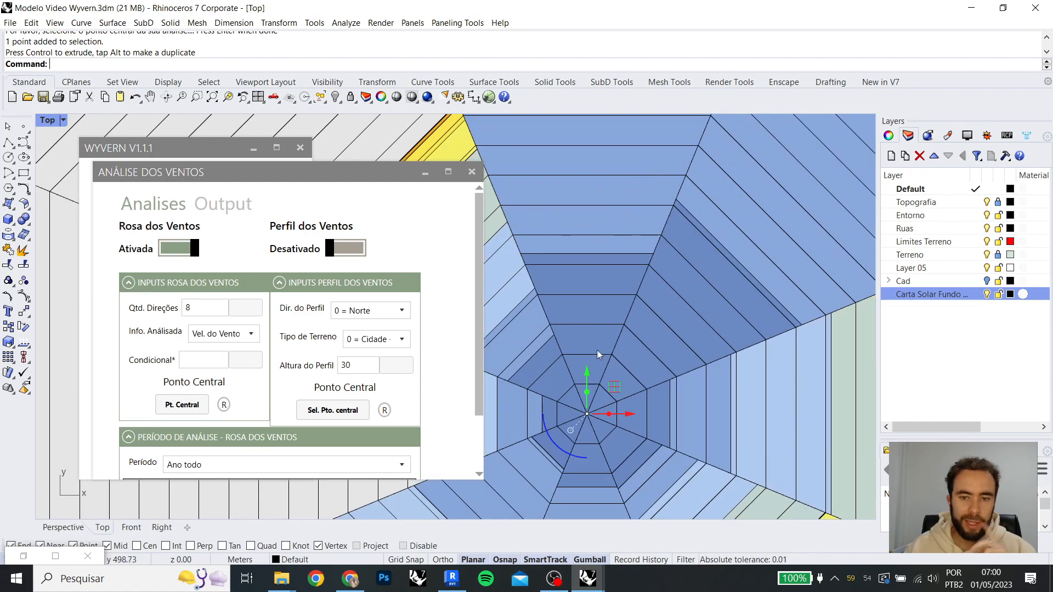
scroll(603, 361, "down", 4)
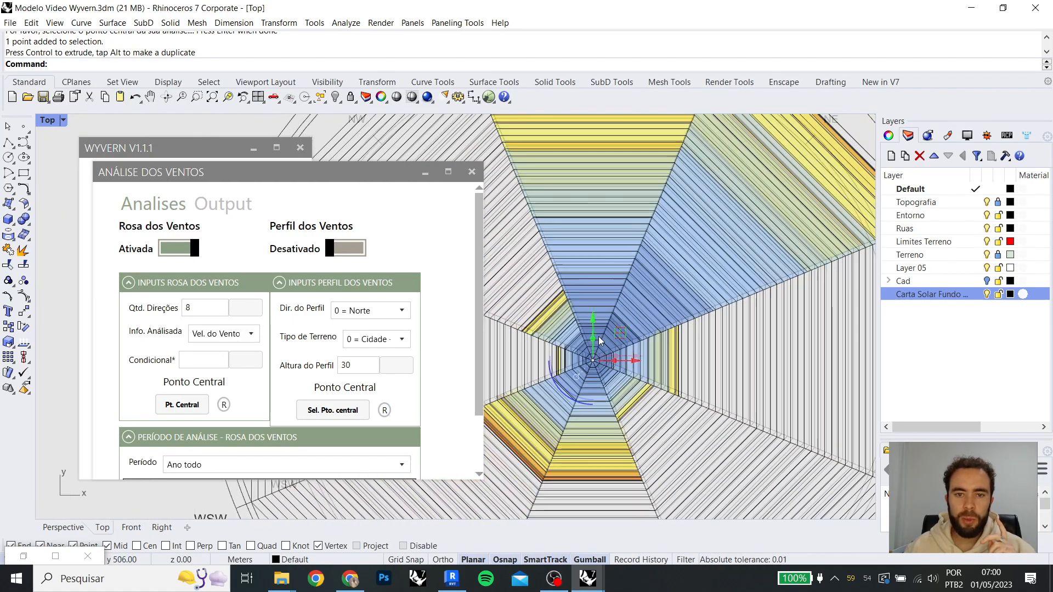
scroll(642, 311, "down", 4)
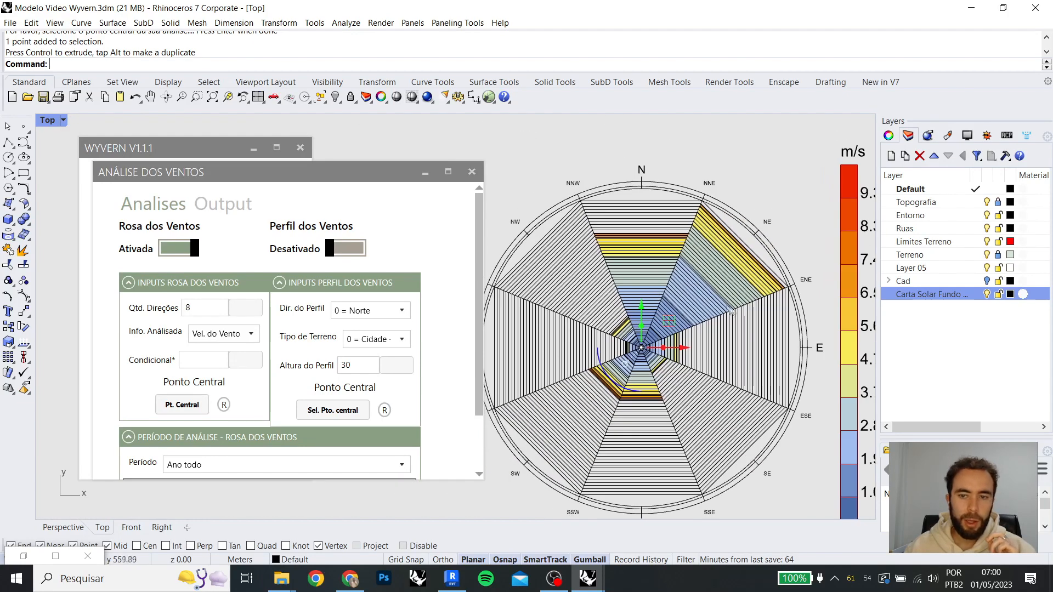
scroll(702, 241, "down", 3)
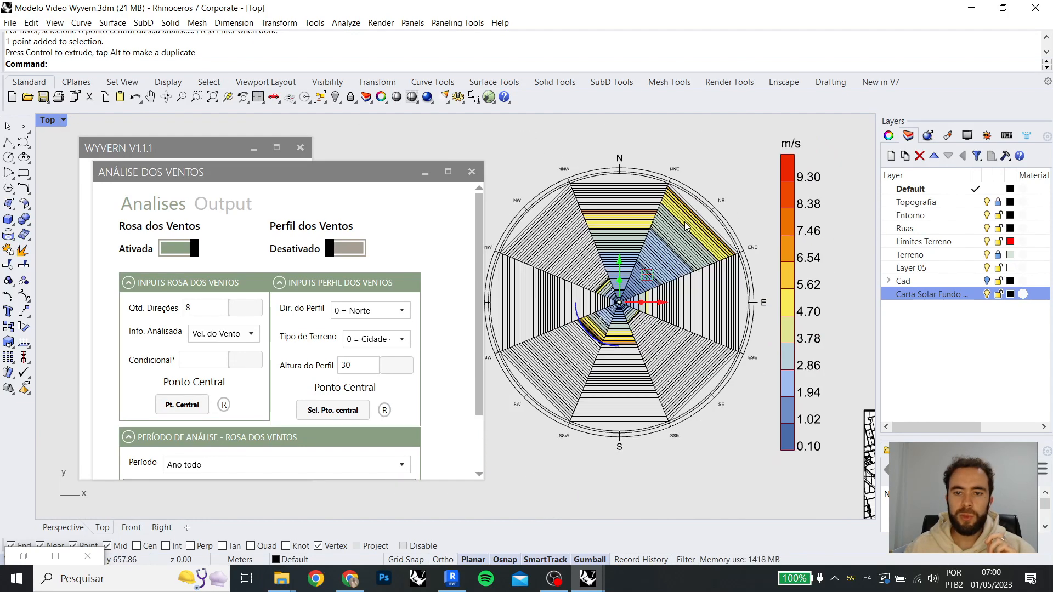
right_click_drag(709, 245, 725, 260)
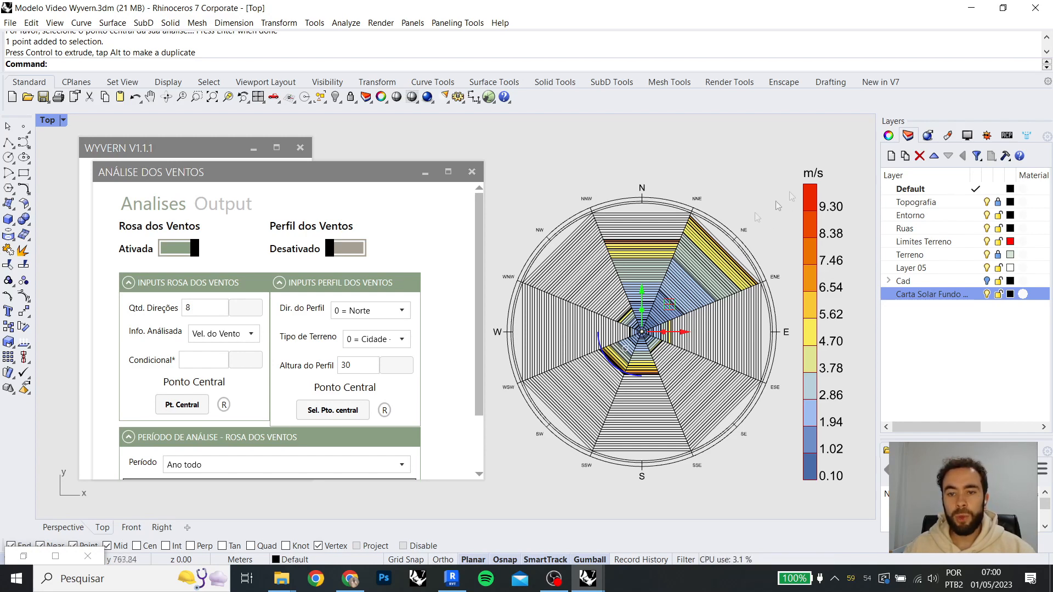
scroll(680, 290, "up", 3)
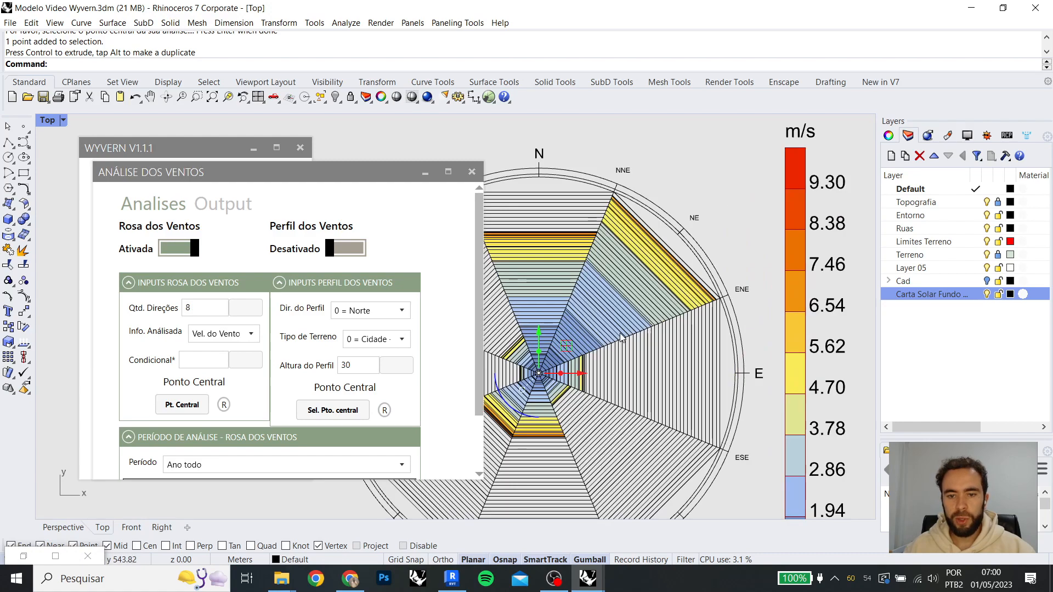
scroll(610, 328, "down", 1)
right_click_drag(602, 335, 665, 320)
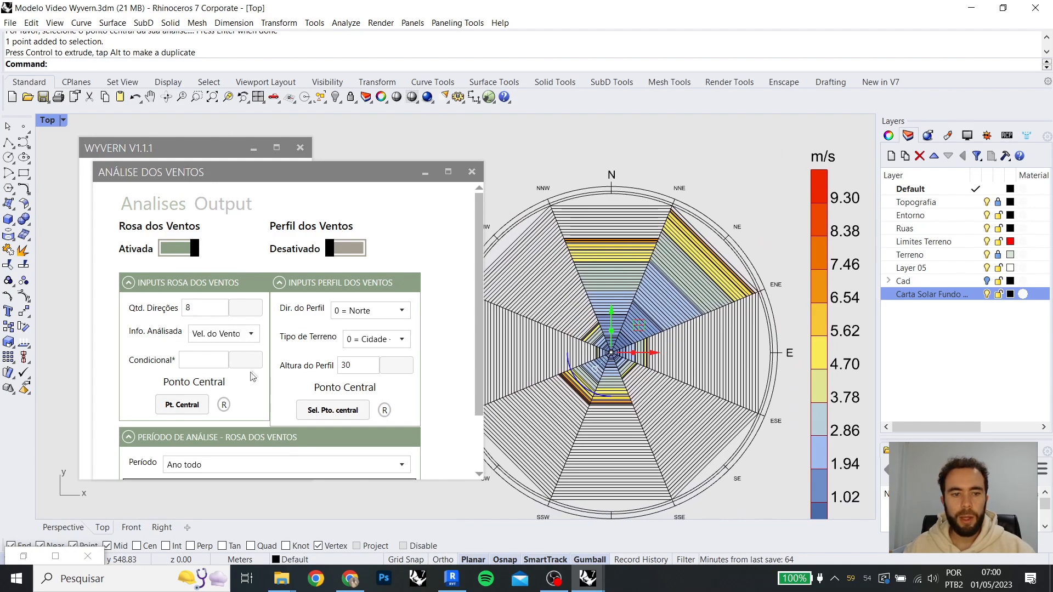
Set the wind rose's analysis period to Verão and deselect the central point
scroll(262, 380, "down", 2)
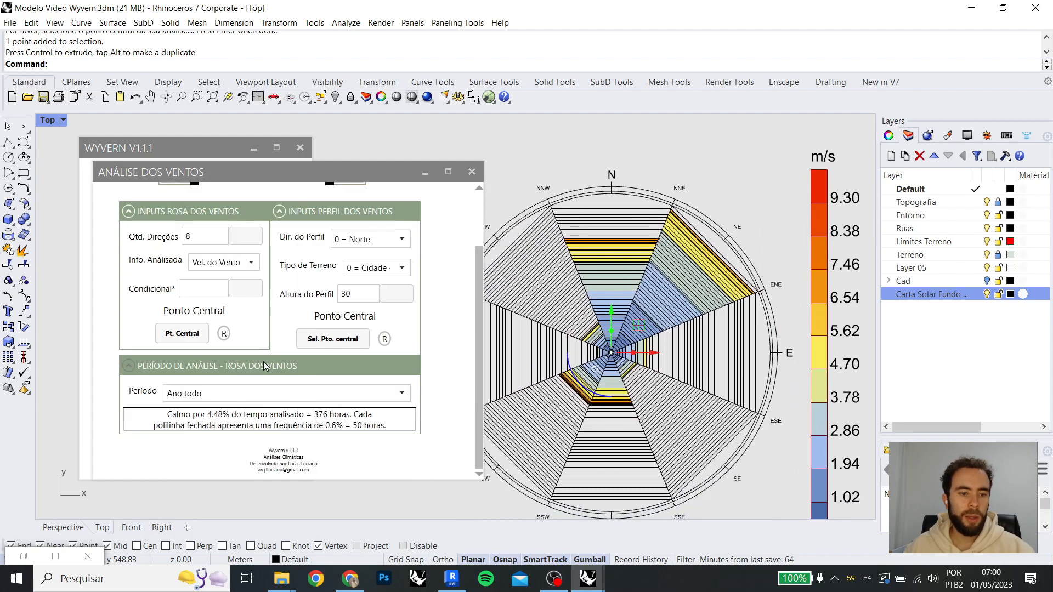
left_click(246, 391)
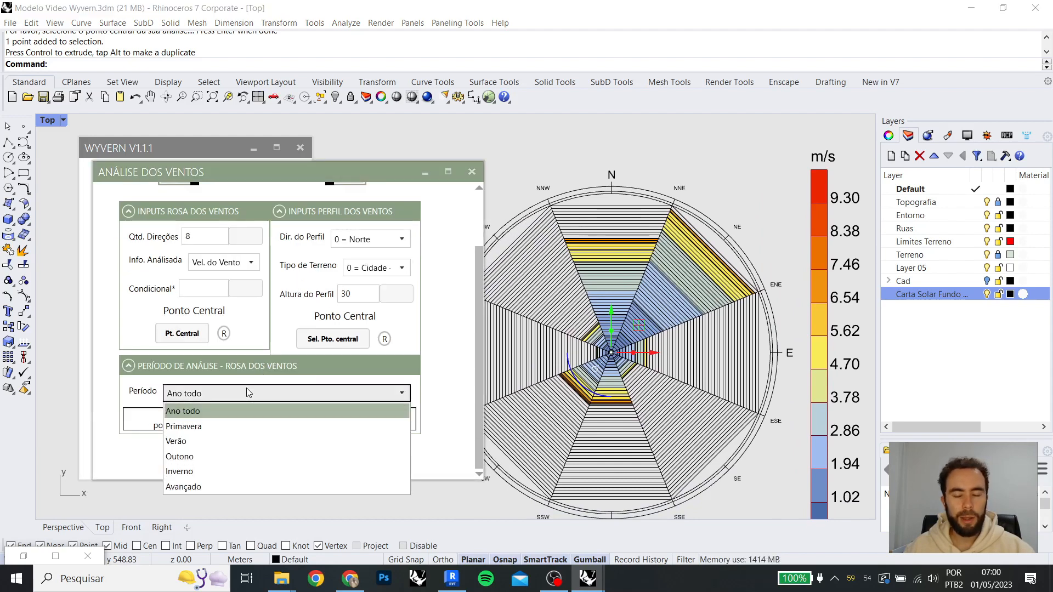
left_click(247, 393)
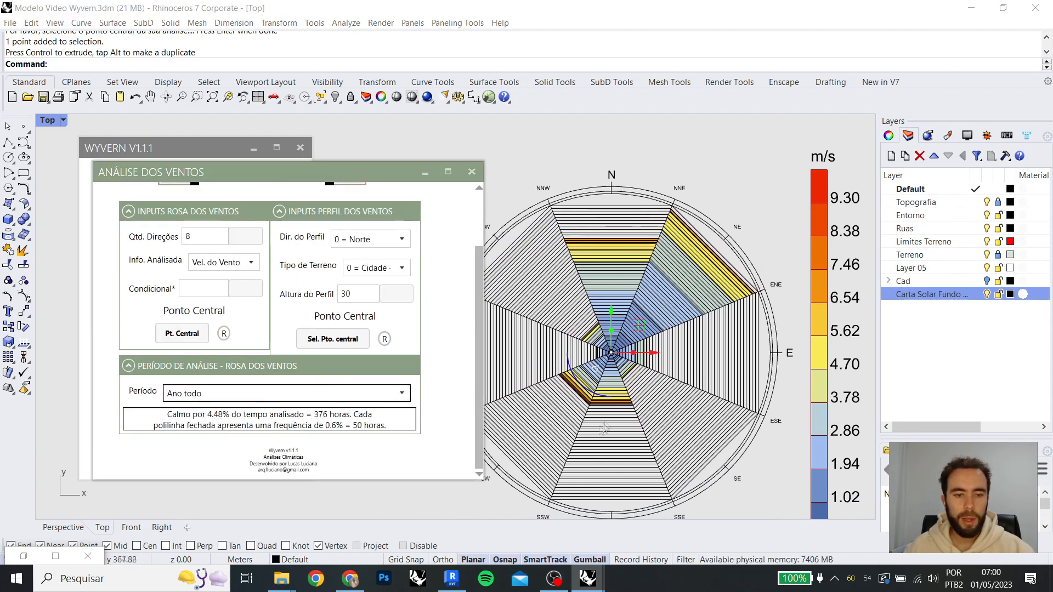
left_click(299, 388)
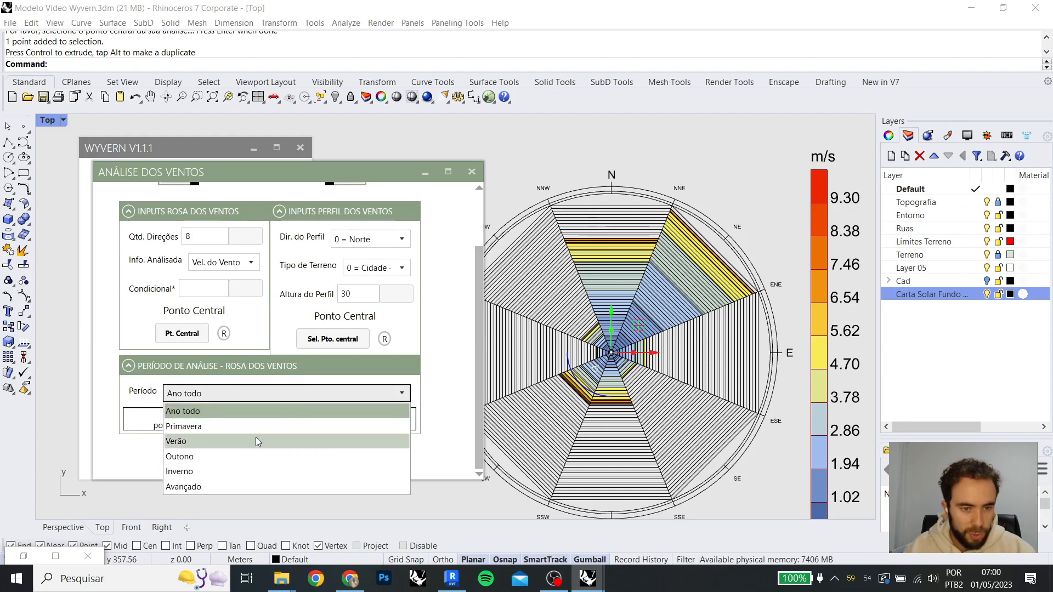
left_click(254, 436)
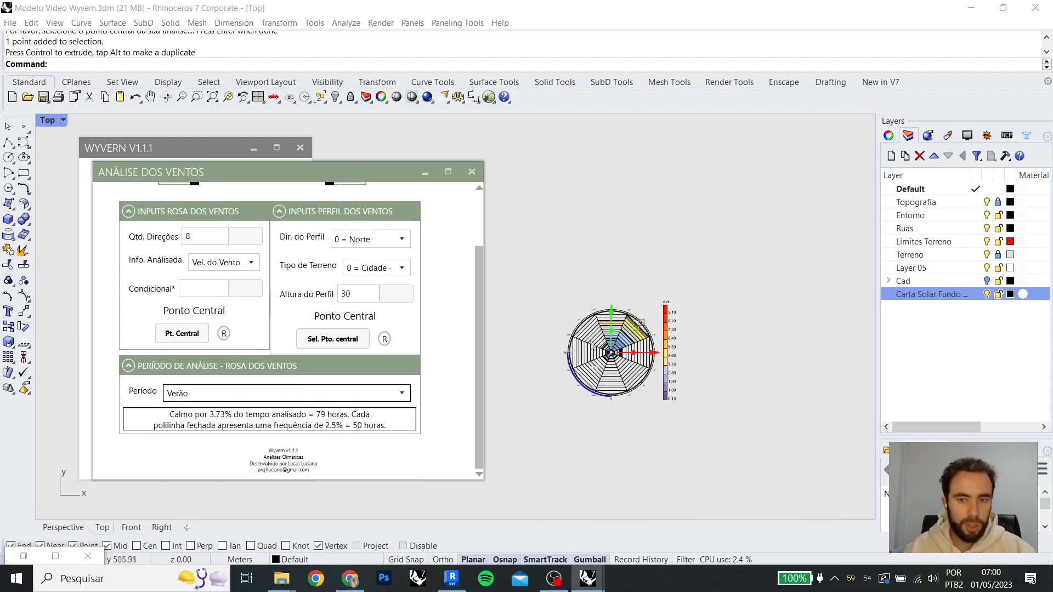
left_click(631, 454)
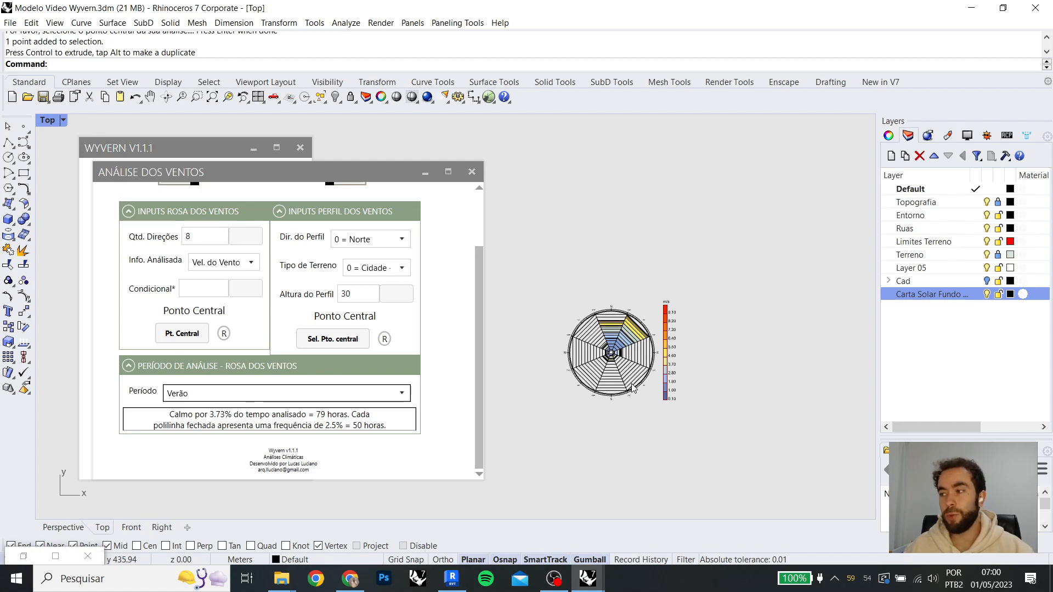
Set the wind rose's analysis period to Primavera, and switch it to Inverno
left_click(297, 402)
left_click(293, 425)
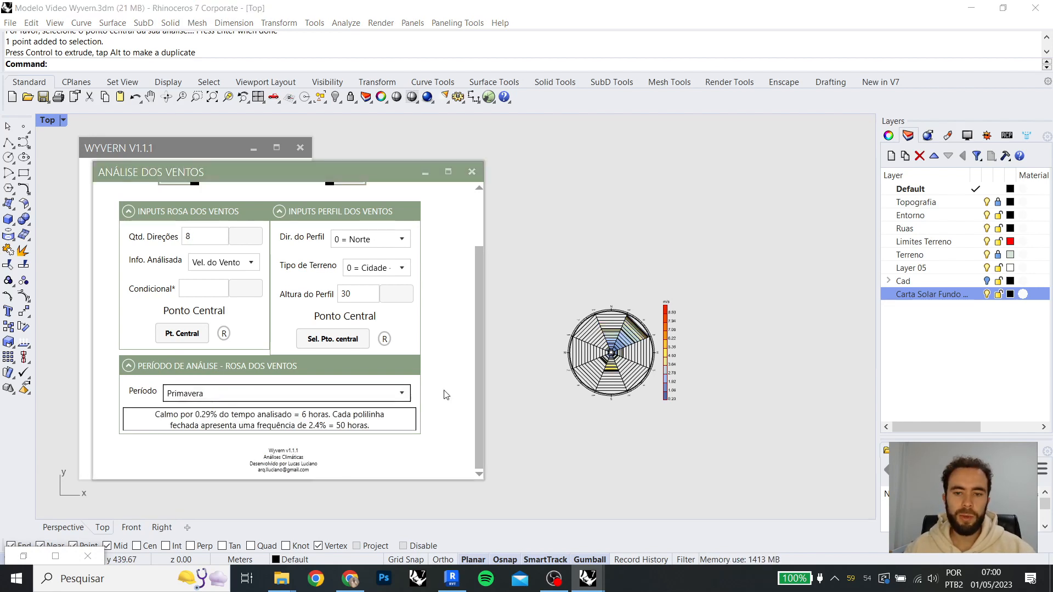
left_click(247, 393)
left_click(246, 472)
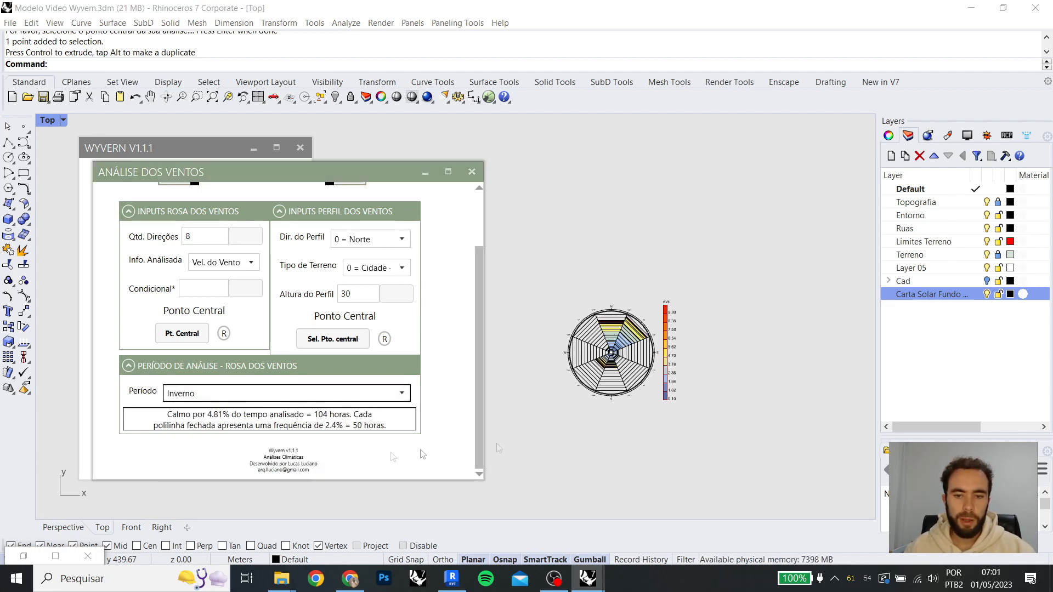
Set the period to Avançado, dismiss its advanced period settings, and return the wind rose to Ano todo
left_click(229, 395)
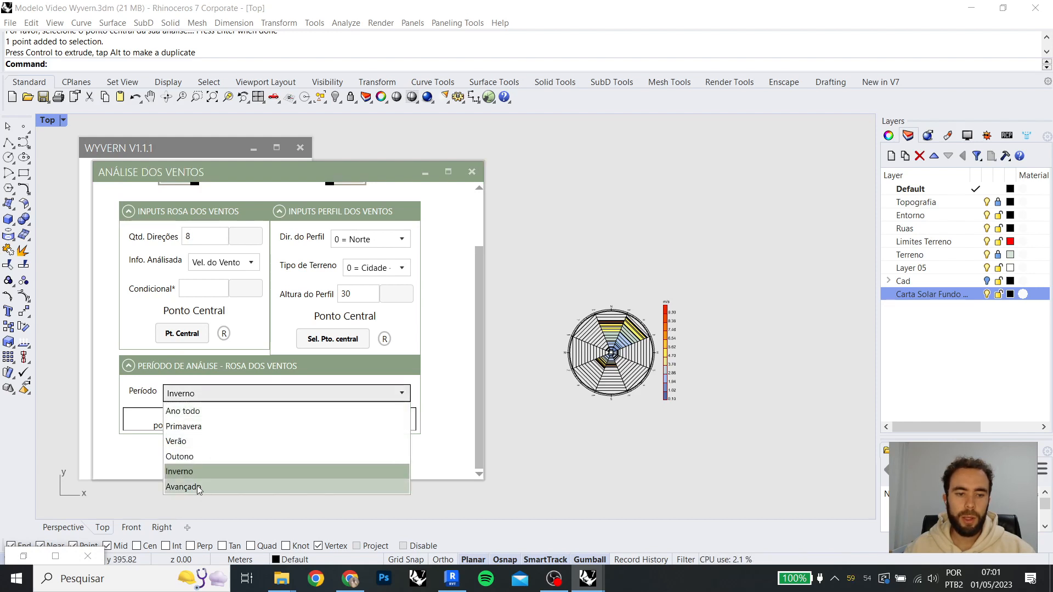
left_click(186, 486)
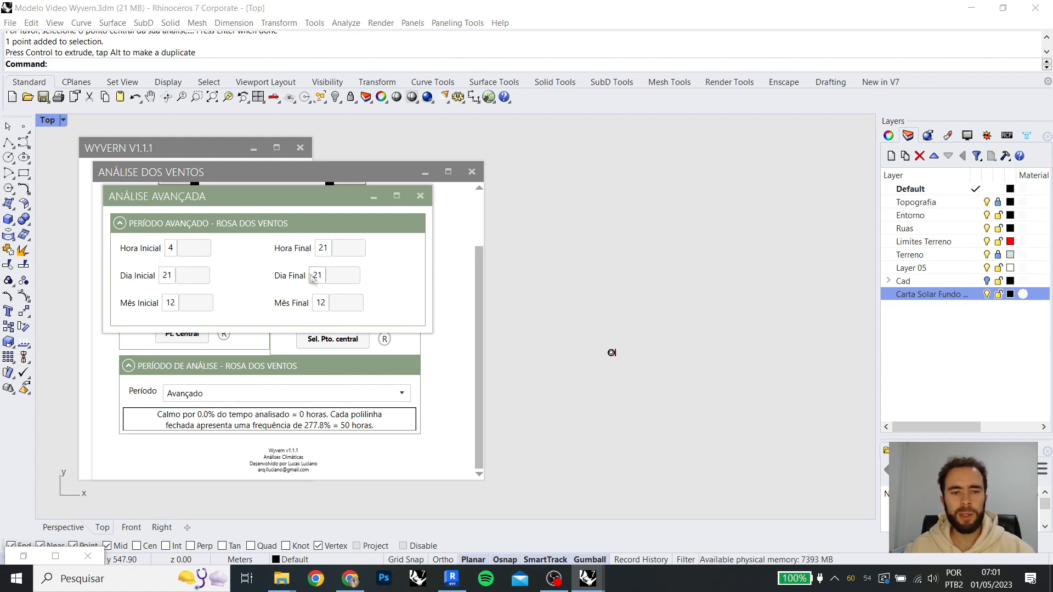
left_click(422, 196)
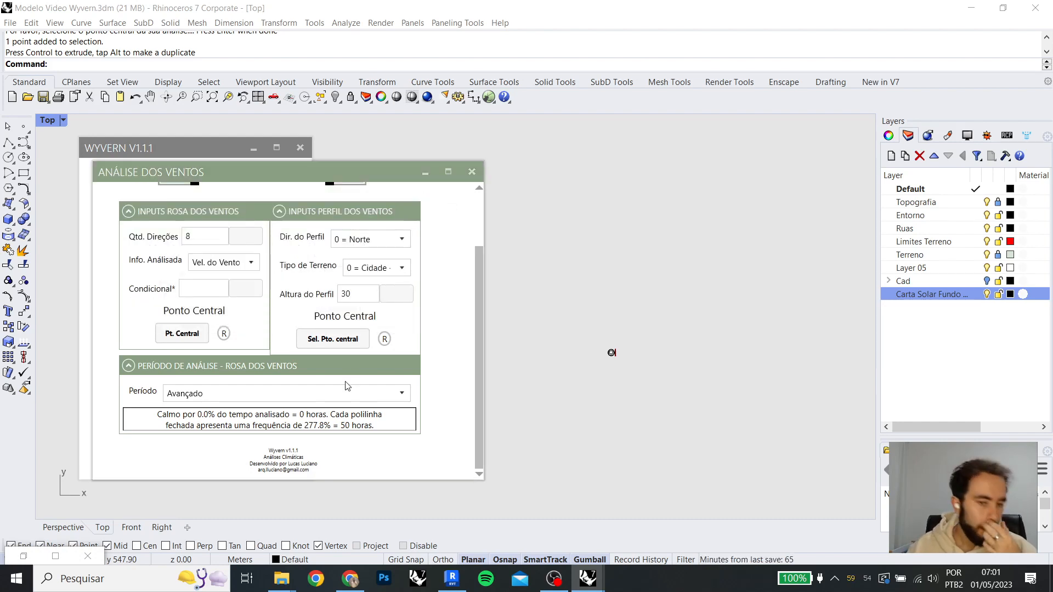
left_click(215, 393)
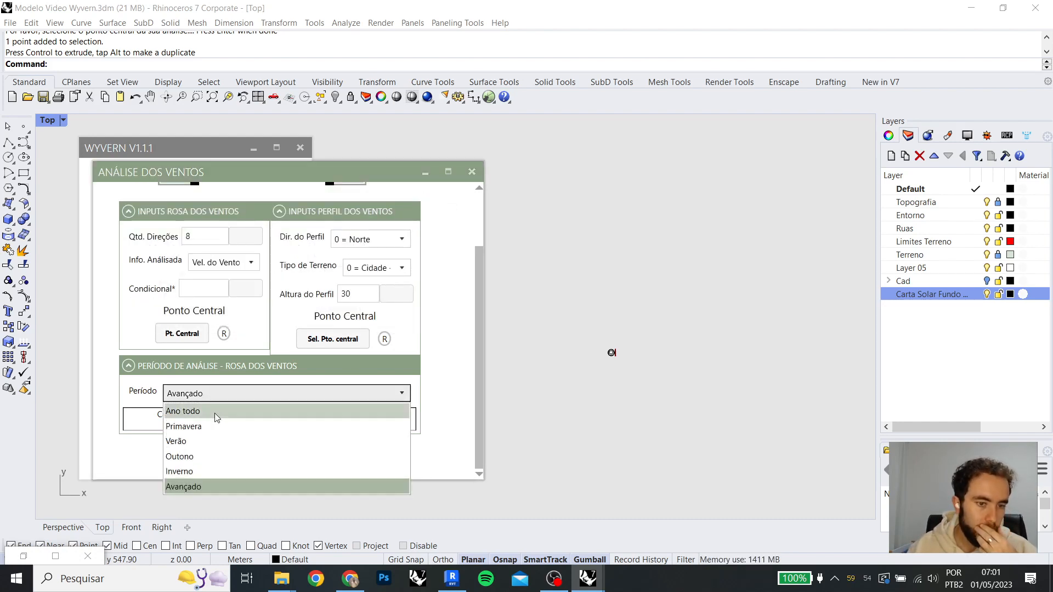
left_click(215, 413)
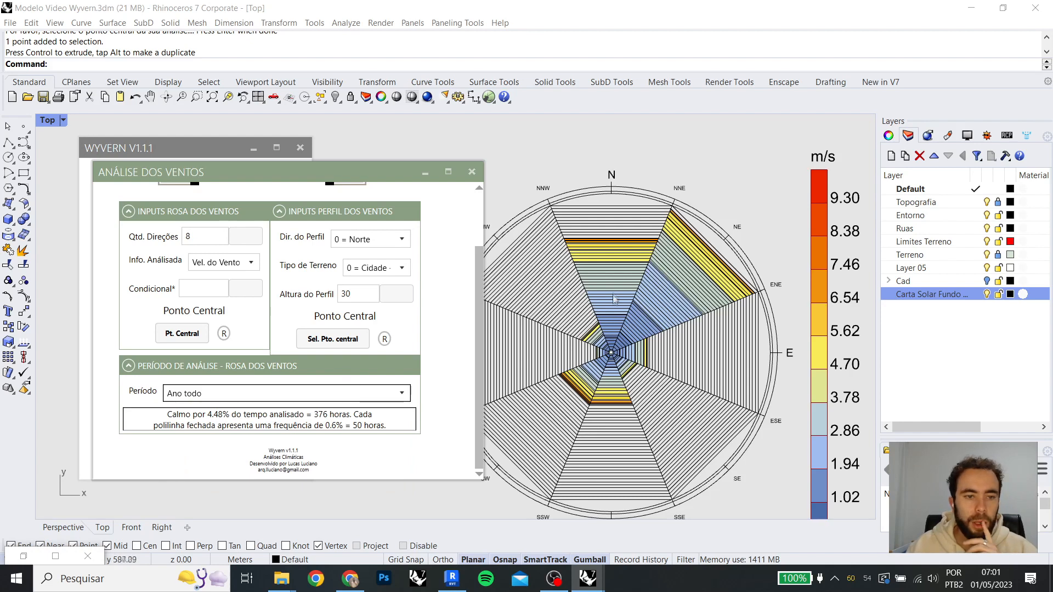
Set the wind rose's Qtd. Direções to 16 and apply it
double_click(192, 237)
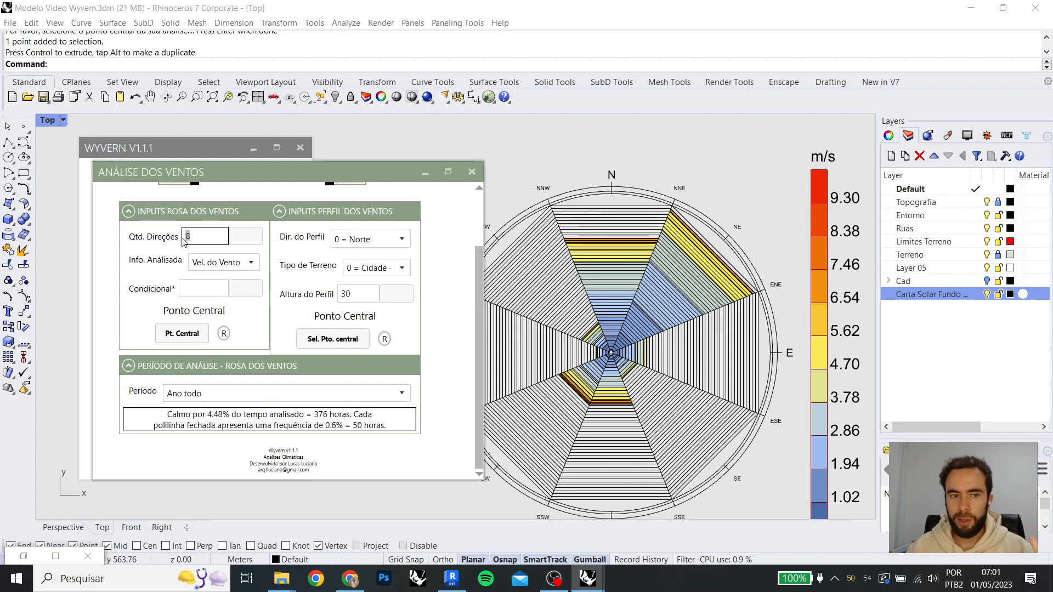
type("16")
left_click(237, 244)
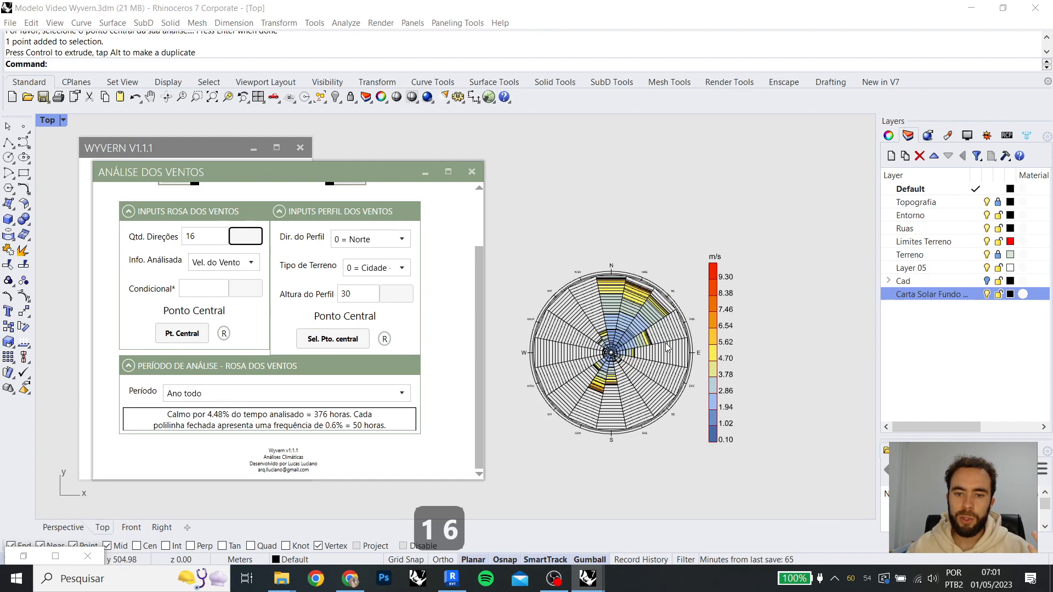
right_click_drag(622, 333, 643, 309)
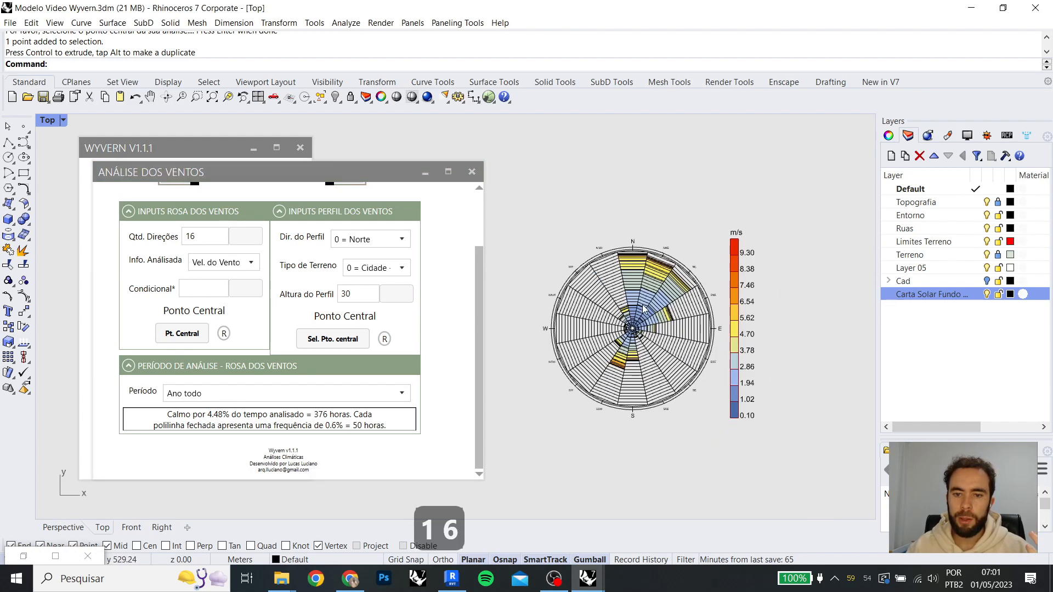
scroll(643, 309, "up", 1)
scroll(643, 308, "up", 1)
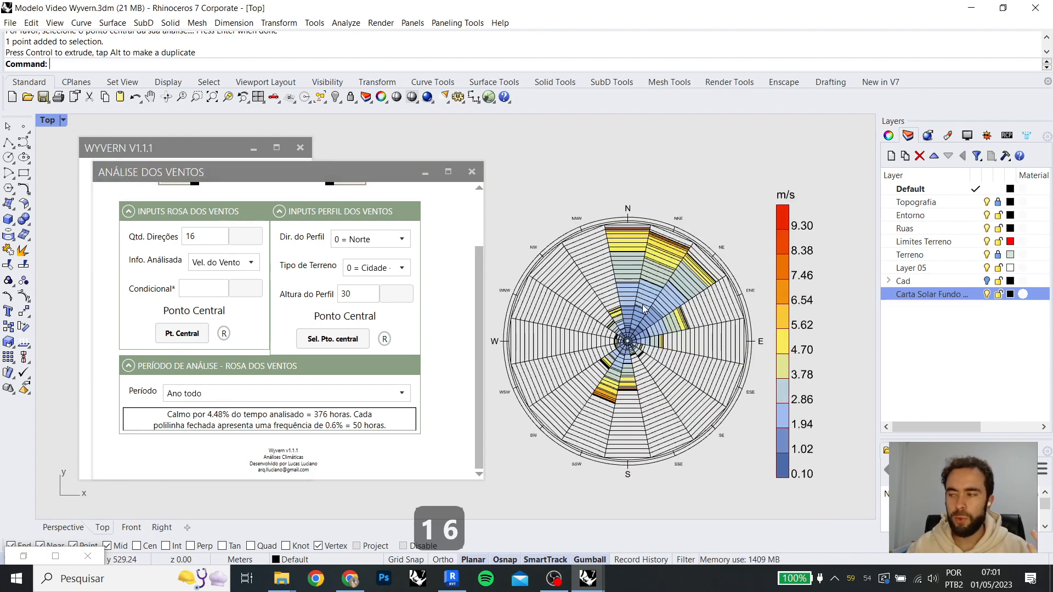
Set the wind rose's Qtd. Direções to 36 and apply it
left_click(185, 243)
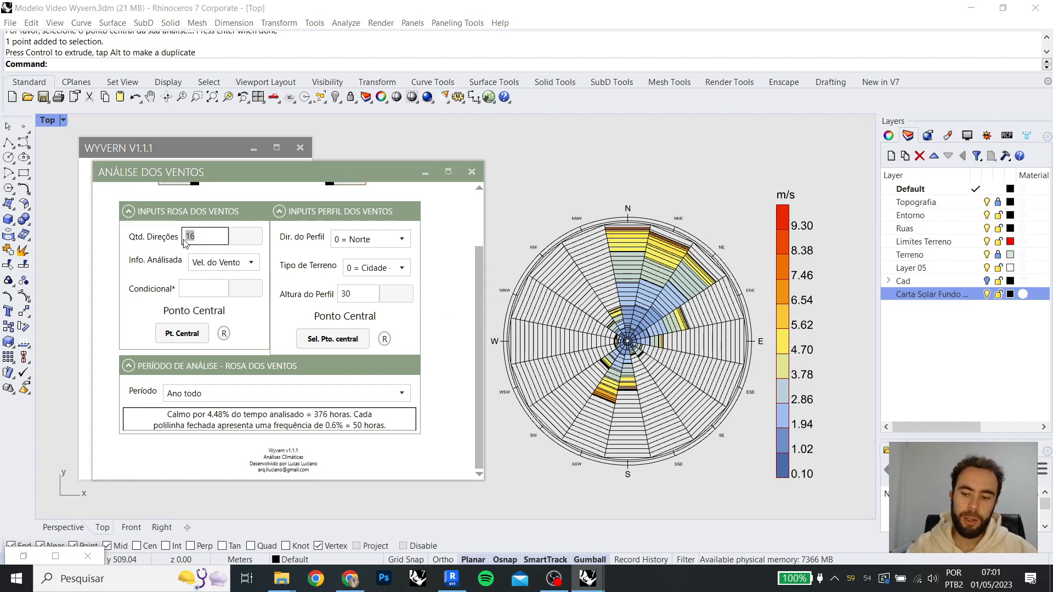
type("36")
left_click(237, 232)
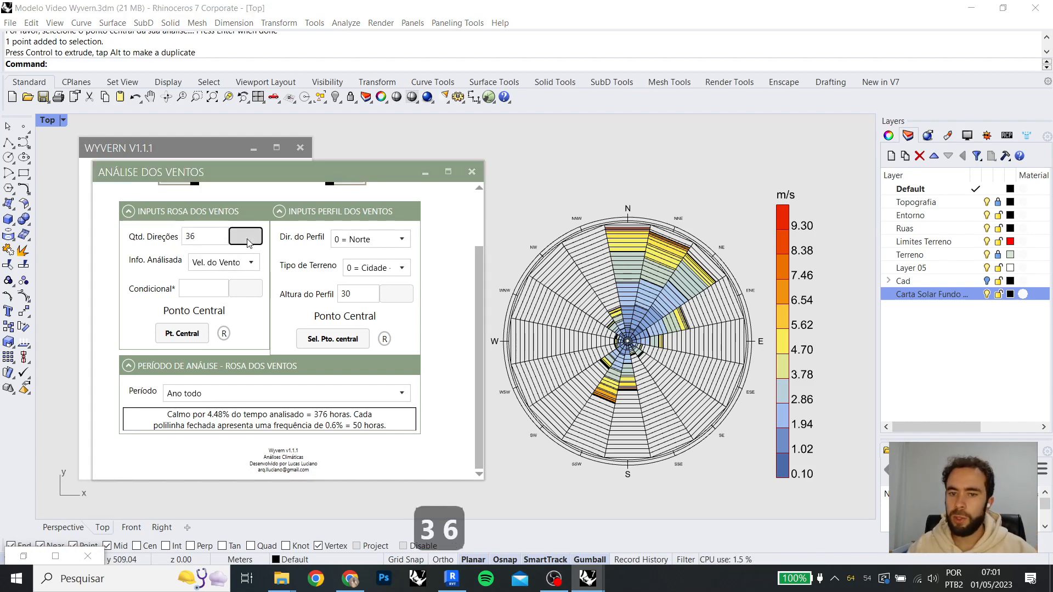
scroll(653, 337, "up", 3)
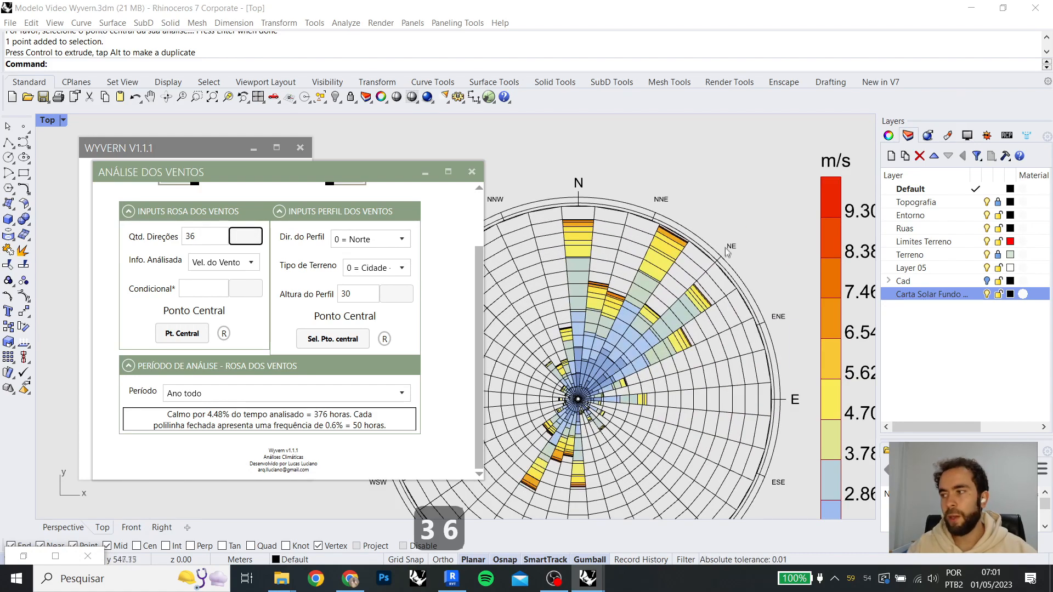
right_click_drag(667, 273, 694, 255)
Set the wind rose's Qtd. Direções to 8 and apply it
double_click(189, 236)
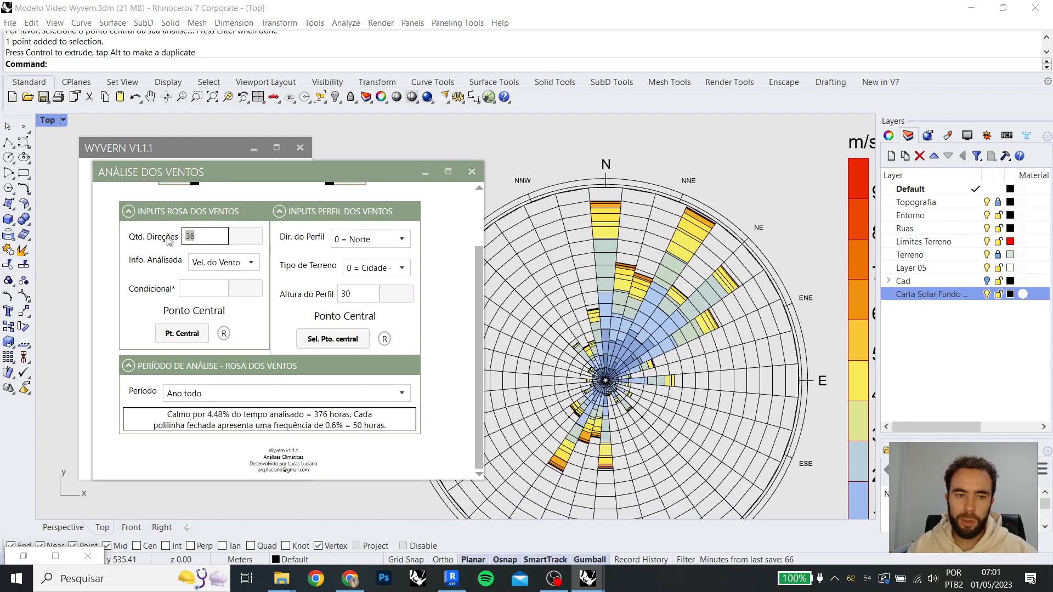
scroll(689, 292, "down", 2)
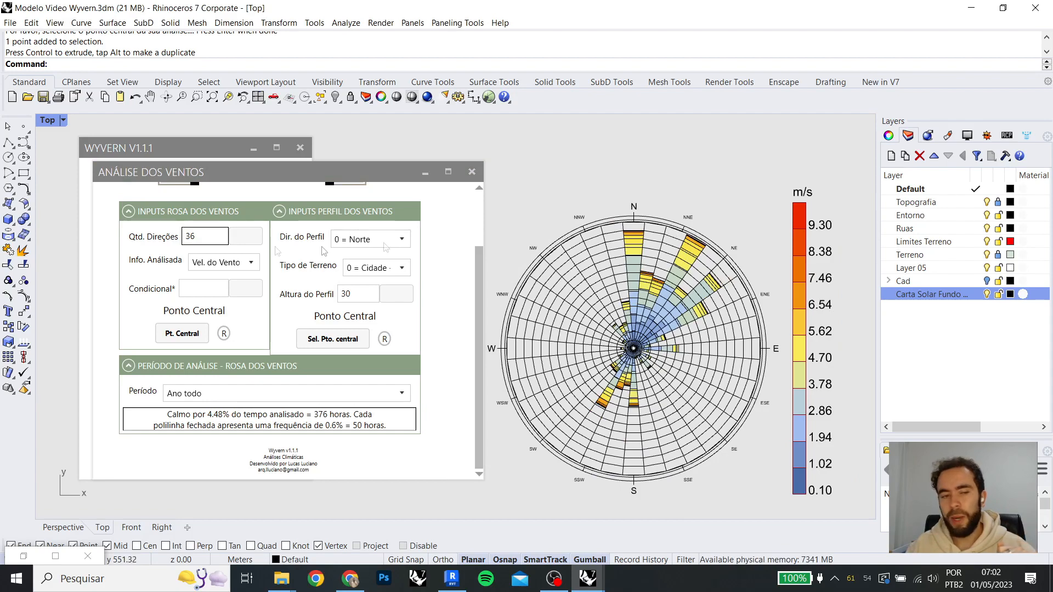
double_click(191, 237)
type("8")
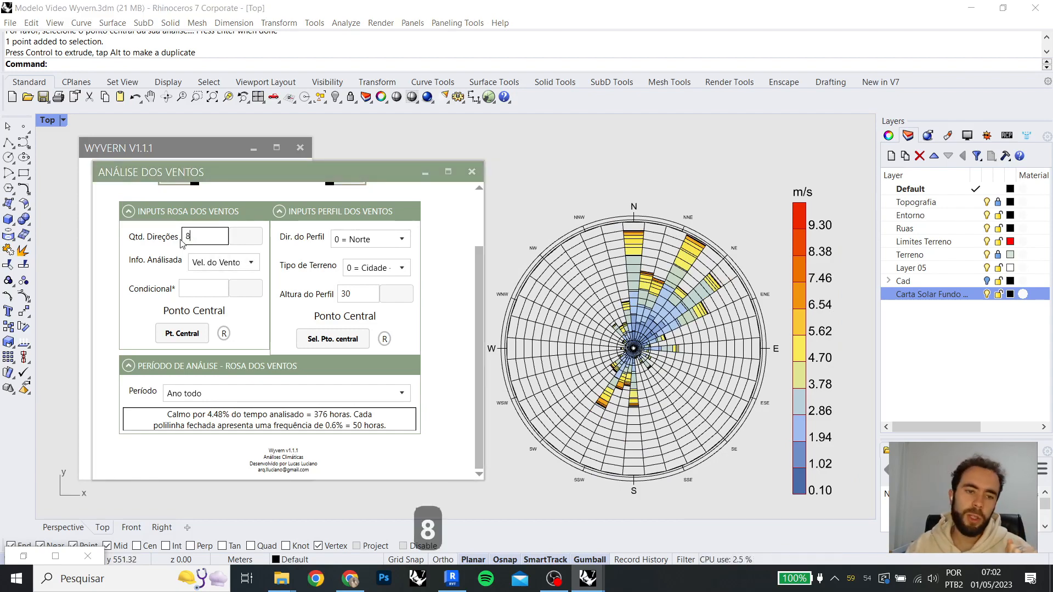
left_click(248, 238)
scroll(695, 321, "down", 5)
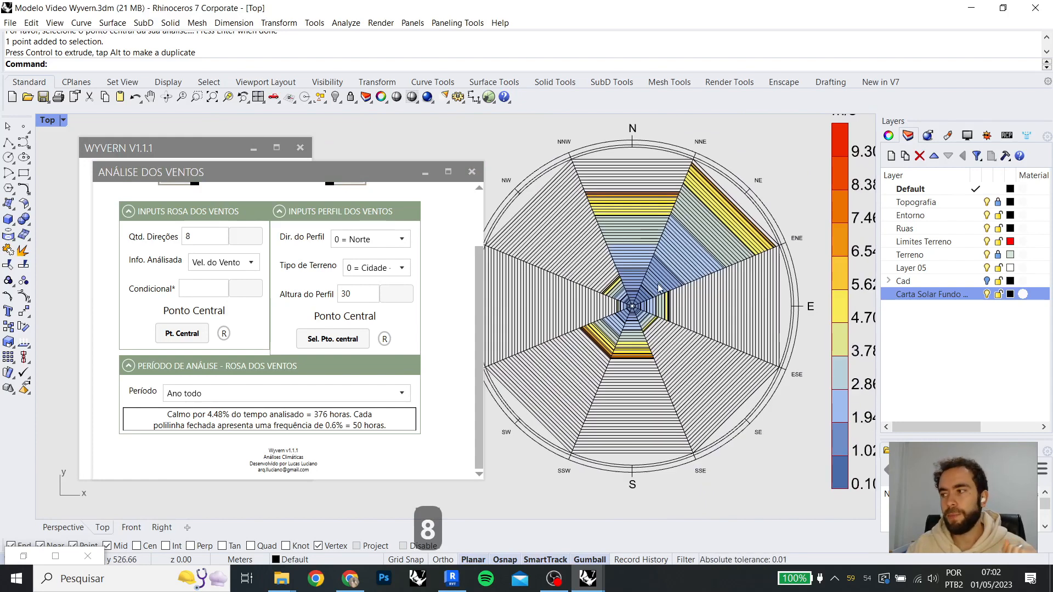
scroll(706, 295, "down", 3)
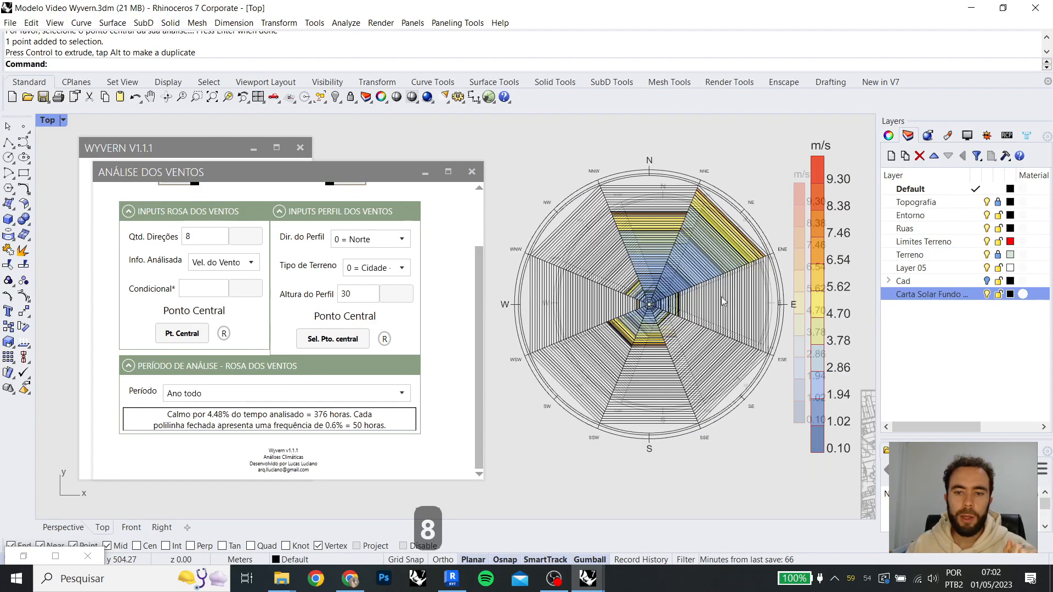
scroll(706, 295, "up", 2)
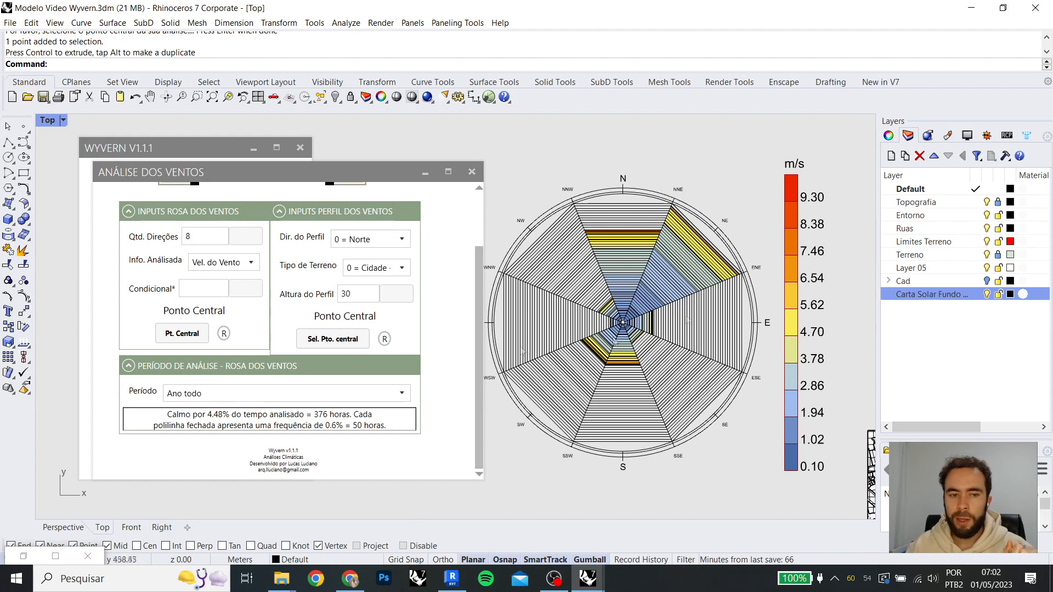
Switch the wind rose's Info. Análisada from wind speed to the bulb temperature option (Temp. de Bul…)
left_click(233, 263)
left_click(228, 293)
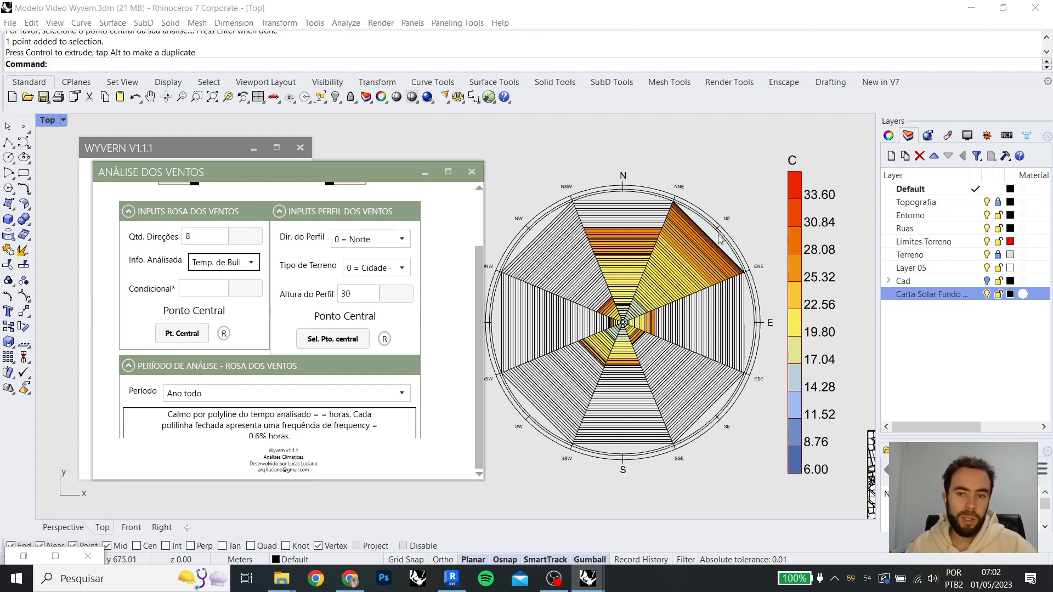
left_click_drag(475, 326, 473, 256)
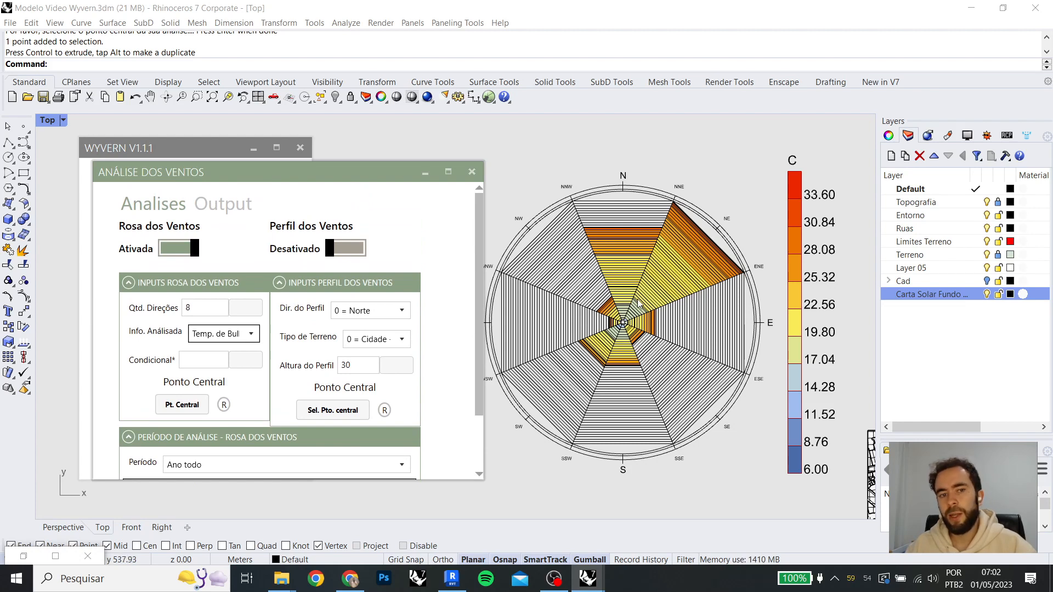
right_click_drag(689, 330, 712, 316)
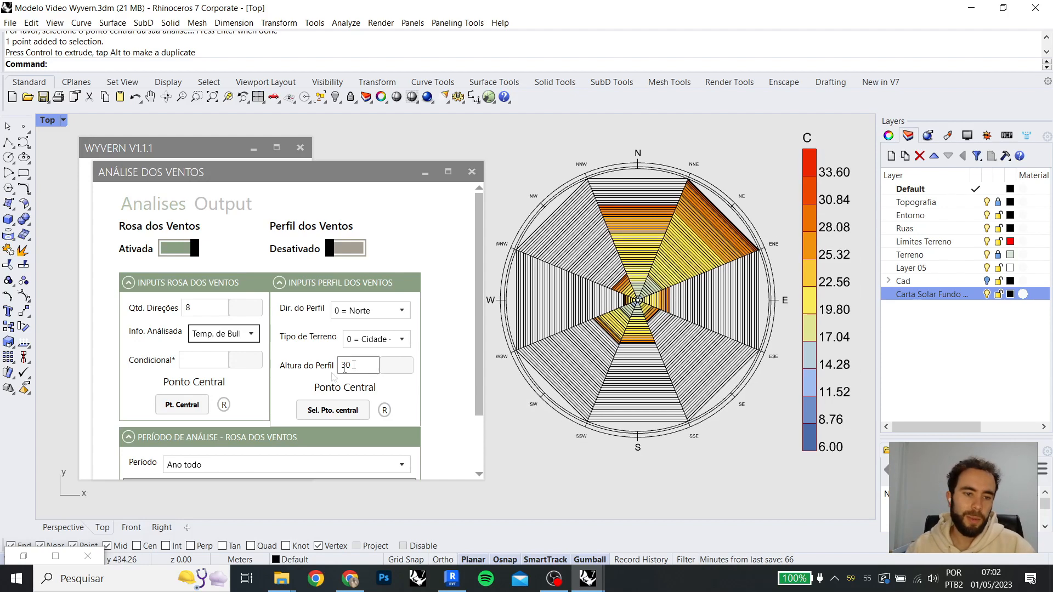
Filter the wind rose with the Condicional expression a>20 and apply it
left_click(237, 337)
left_click(184, 366)
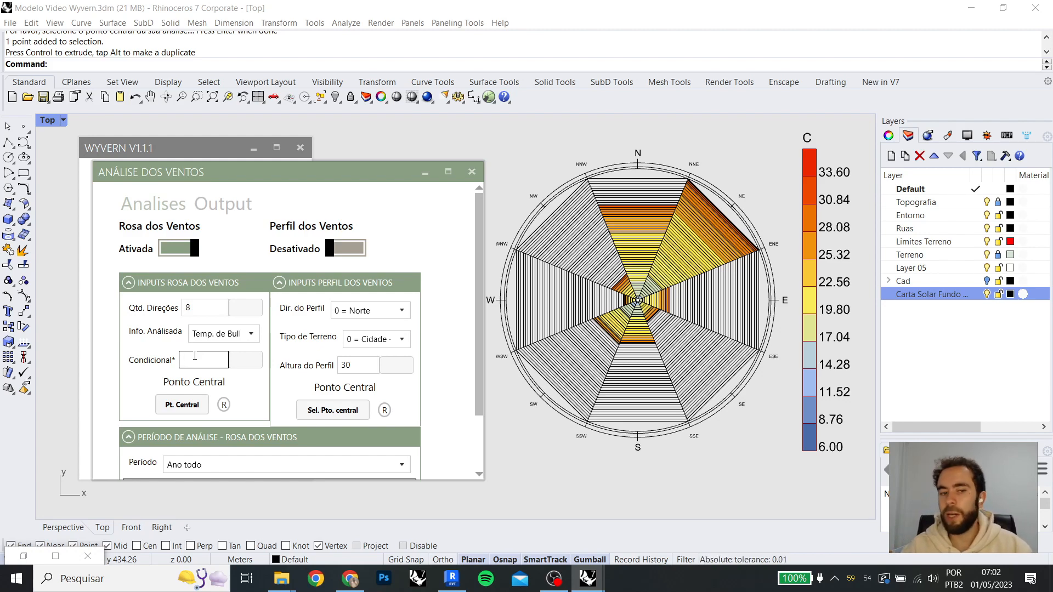
type("a")
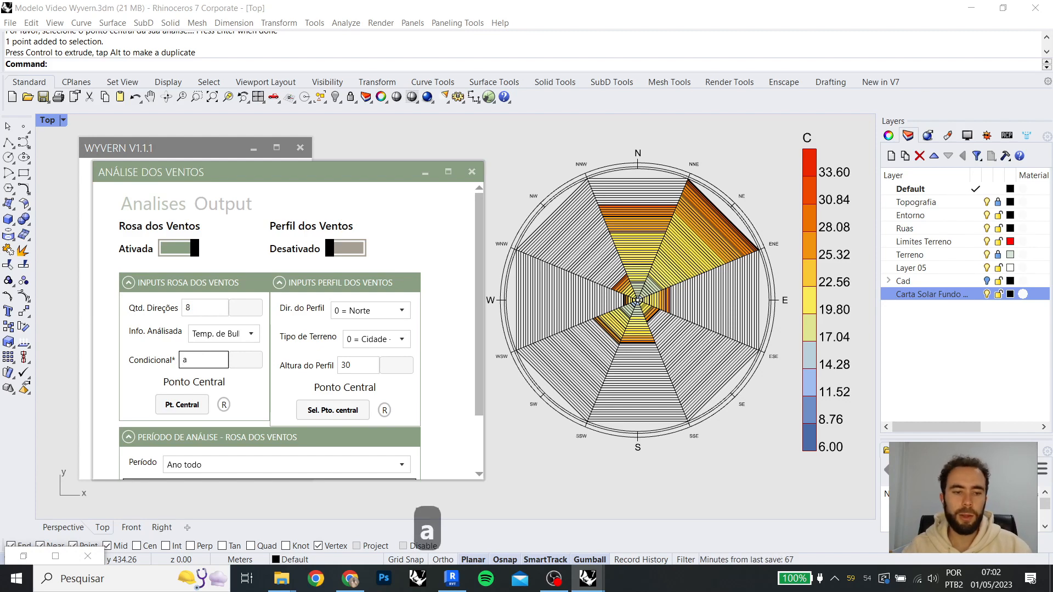
type(">20")
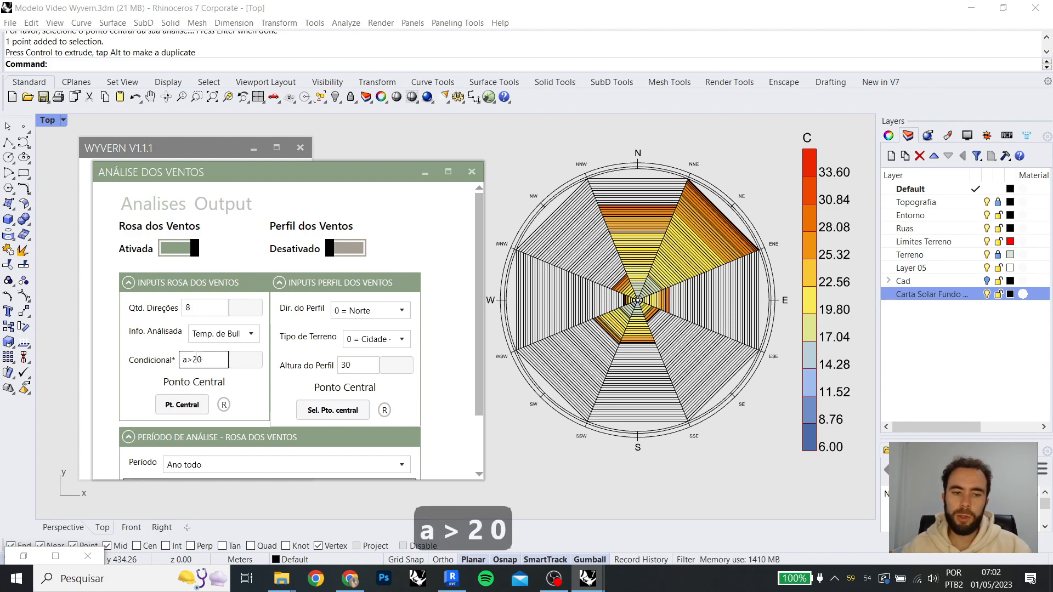
left_click(245, 359)
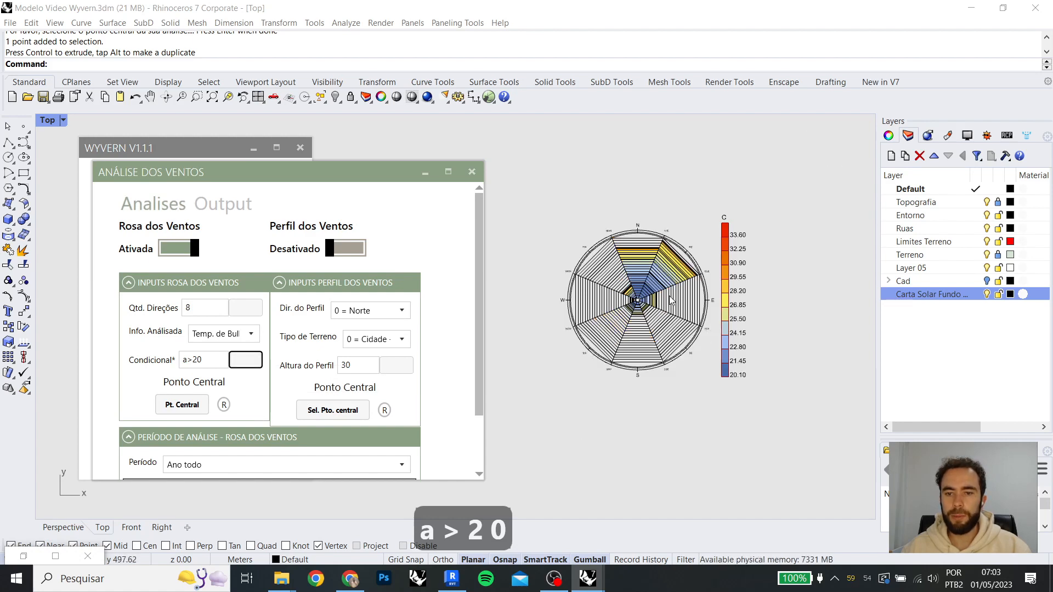
scroll(670, 301, "up", 3)
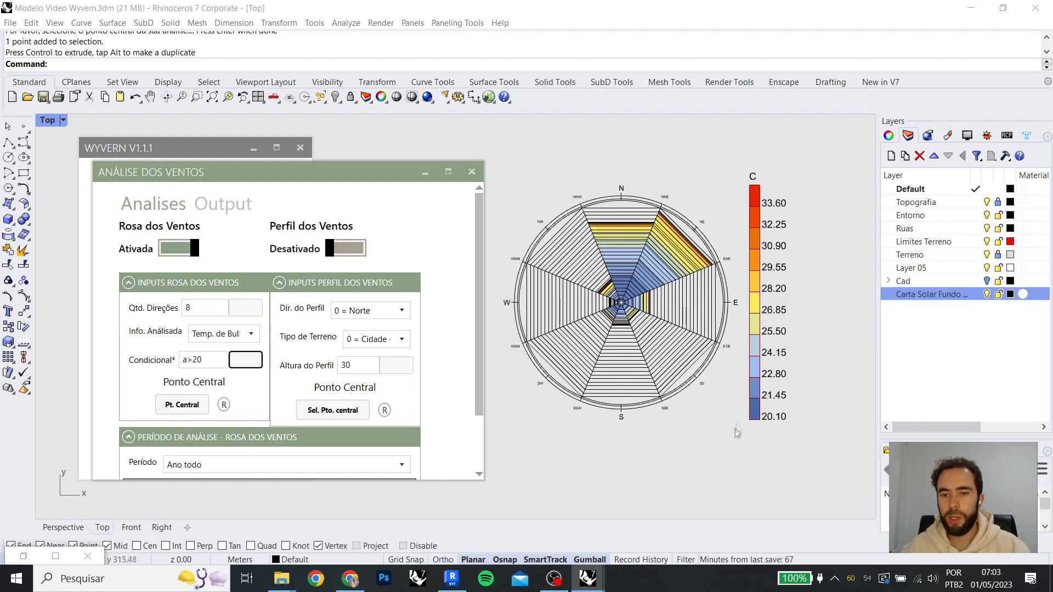
Clear the wind rose's Condicional expression and apply the empty condition
left_click(185, 361)
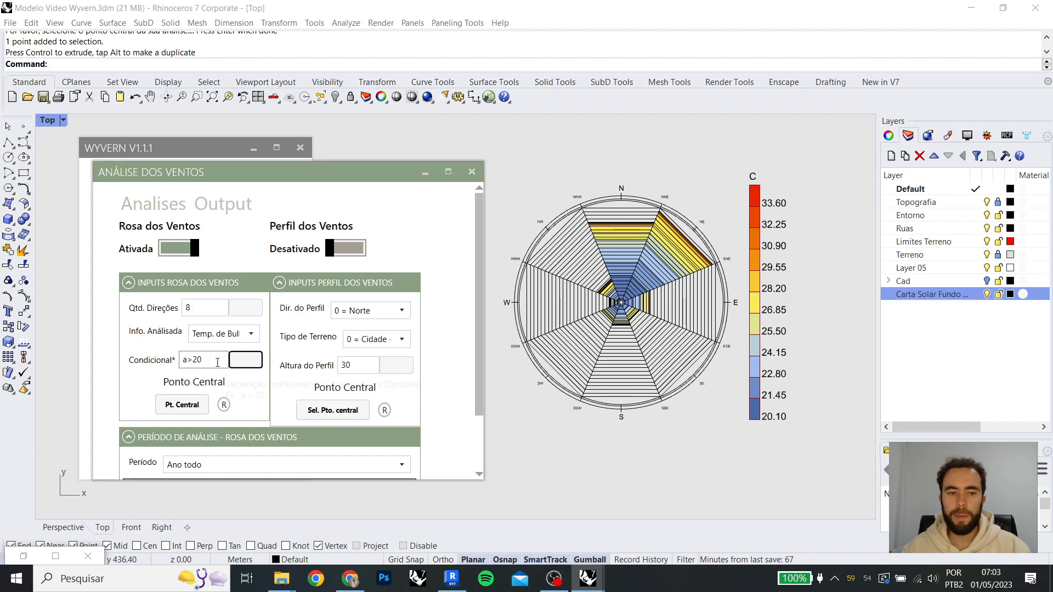
key("BackSpace")
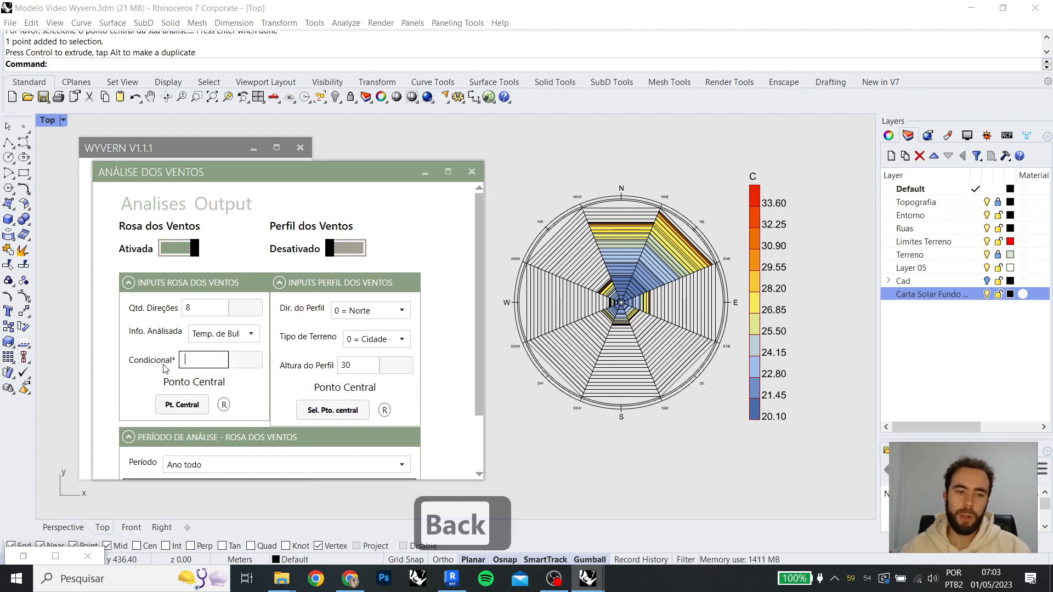
left_click(251, 366)
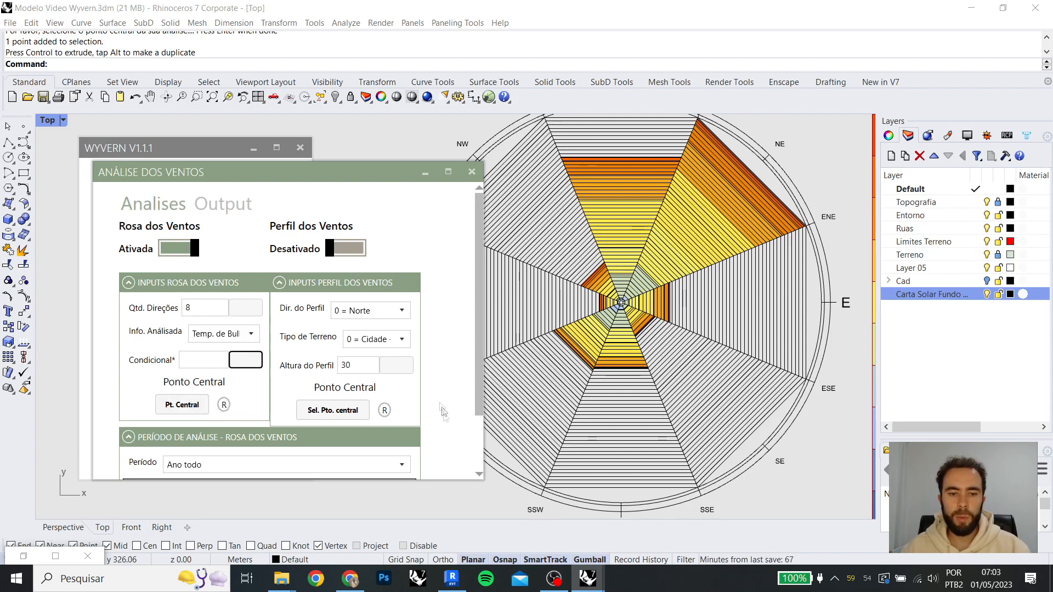
Pick the point at the wind rose's centre as the wind profile's Ponto Central, and activate Perfil dos Ventos
left_click(354, 411)
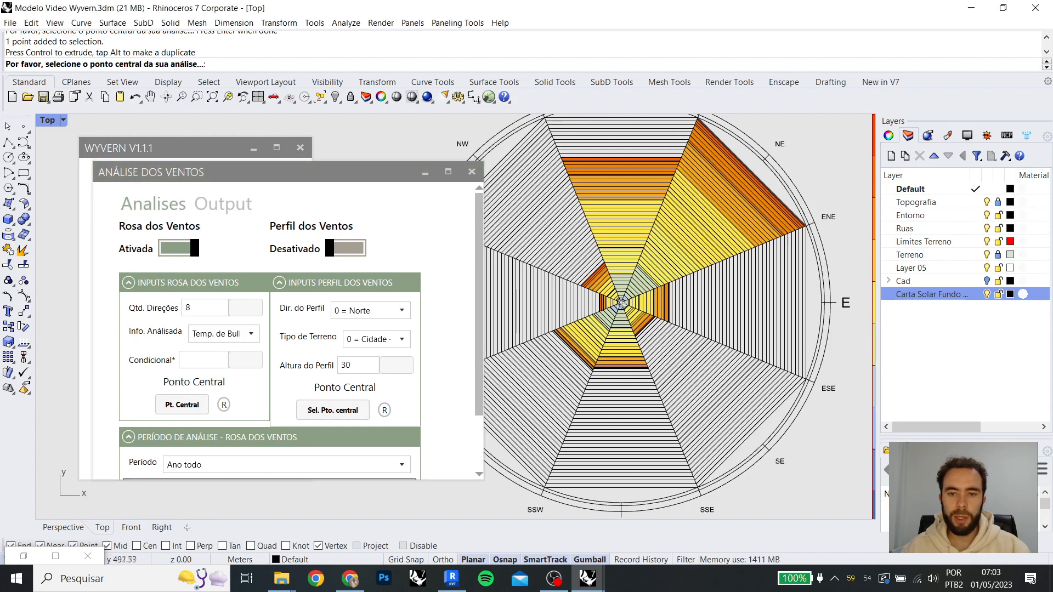
key("Return")
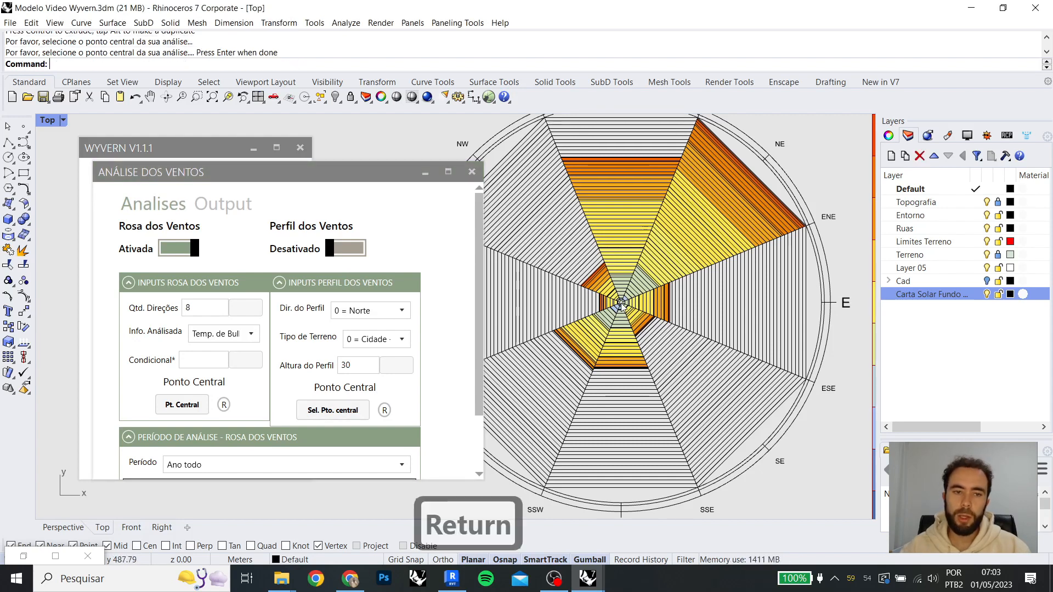
left_click(351, 256)
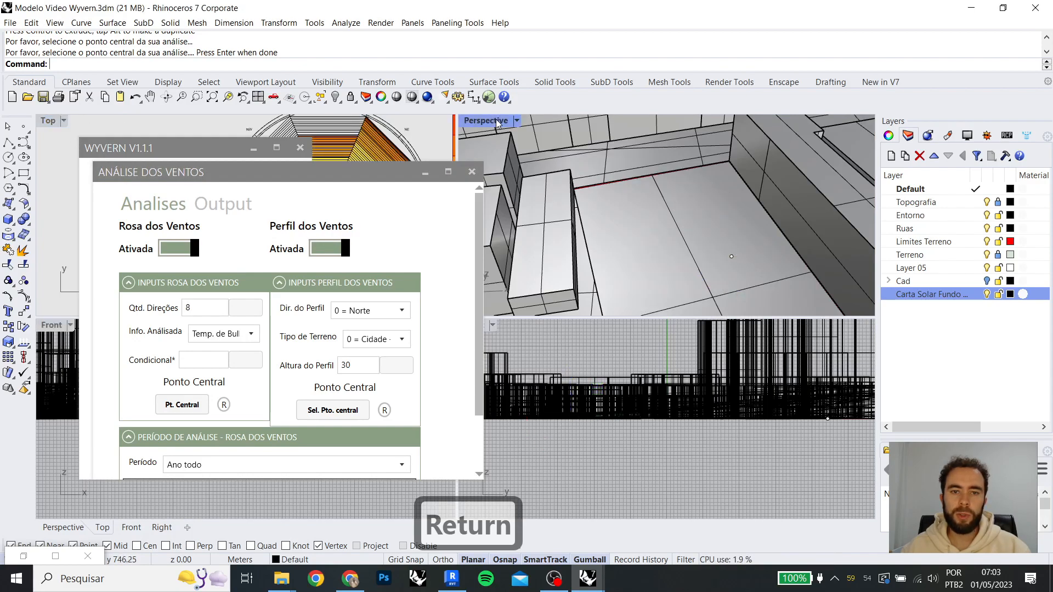
Maximize the Perspective view, deactivate Rosa dos Ventos, and select the central point at the base of the wind profile
double_click(485, 120)
scroll(581, 256, "down", 5)
right_click_drag(581, 256, 835, 450, "shift")
right_click_drag(518, 324, 512, 294, "shift")
scroll(540, 332, "up", 6)
left_click(194, 250)
left_click(512, 296)
key("Return")
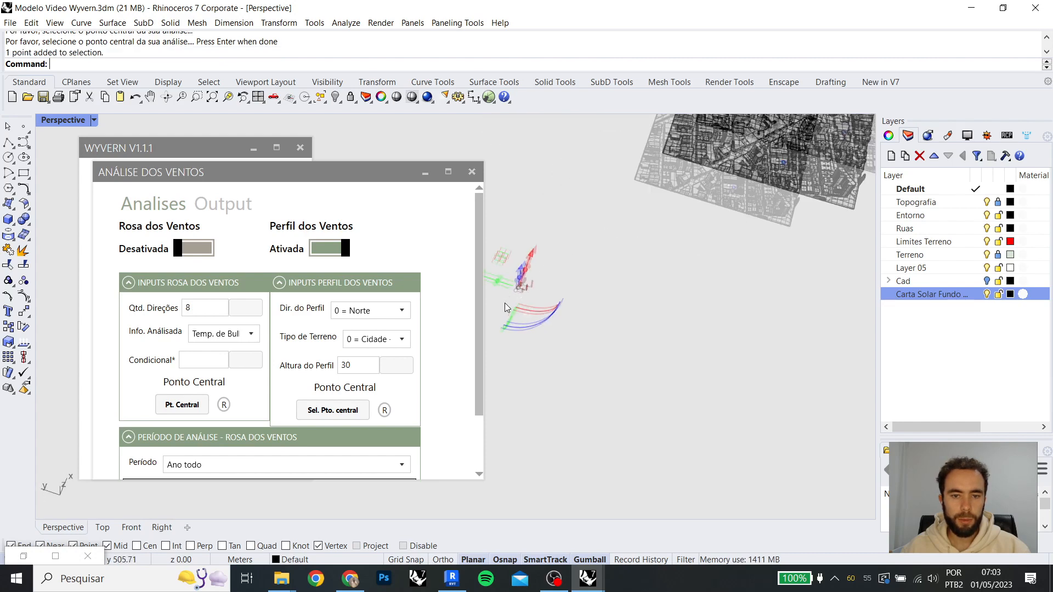
right_click_drag(559, 291, 647, 287)
scroll(614, 202, "down", 6)
scroll(638, 258, "up", 5)
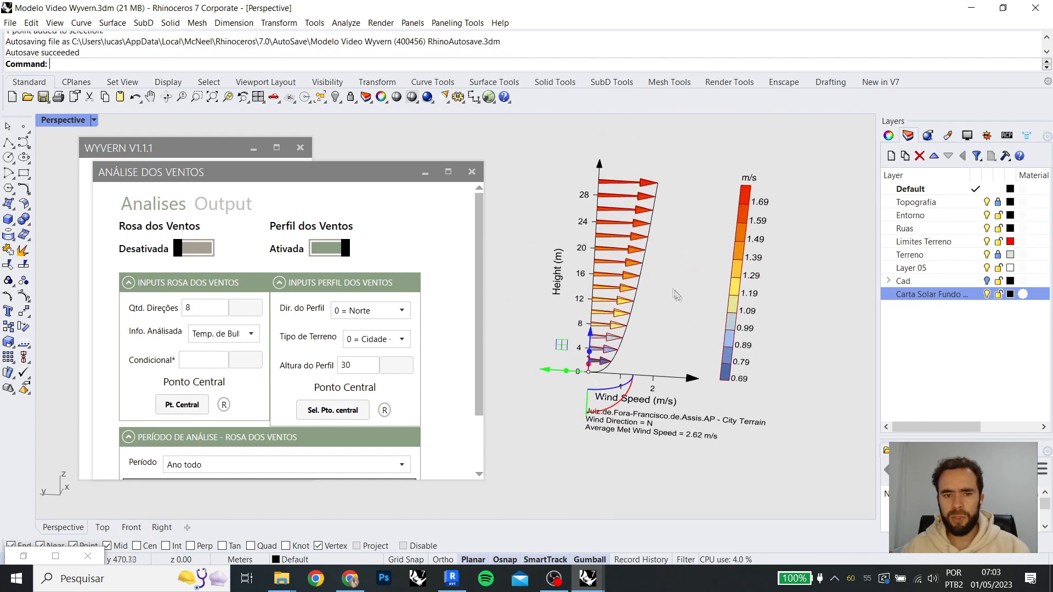
scroll(684, 305, "up", 2)
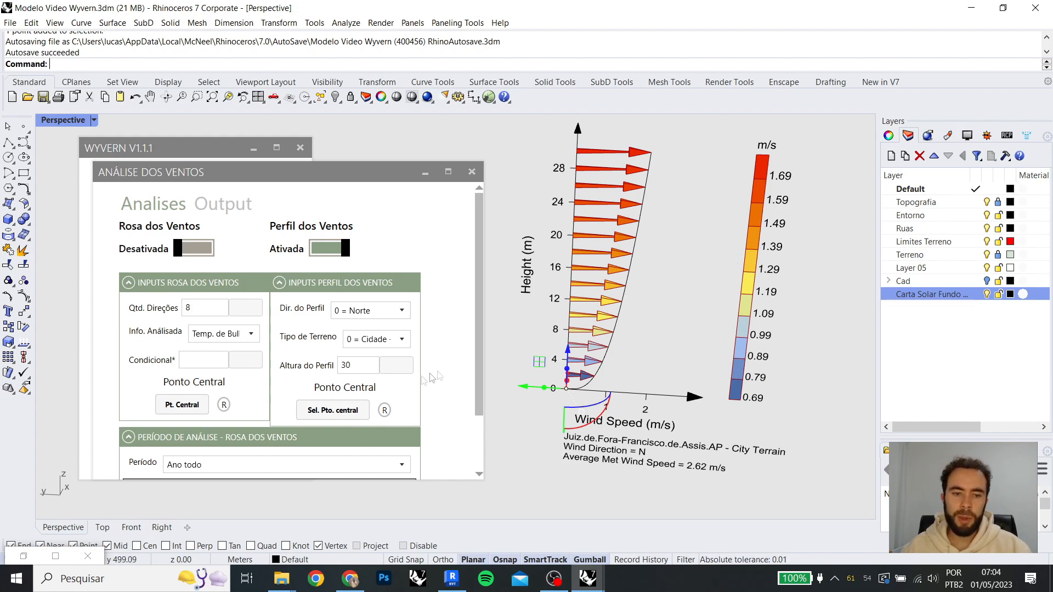
Try the wind profile directions 1 = Nordeste and 2 = Leste, and return Dir. do Perfil to 0 = Norte
left_click(366, 310)
left_click(379, 344)
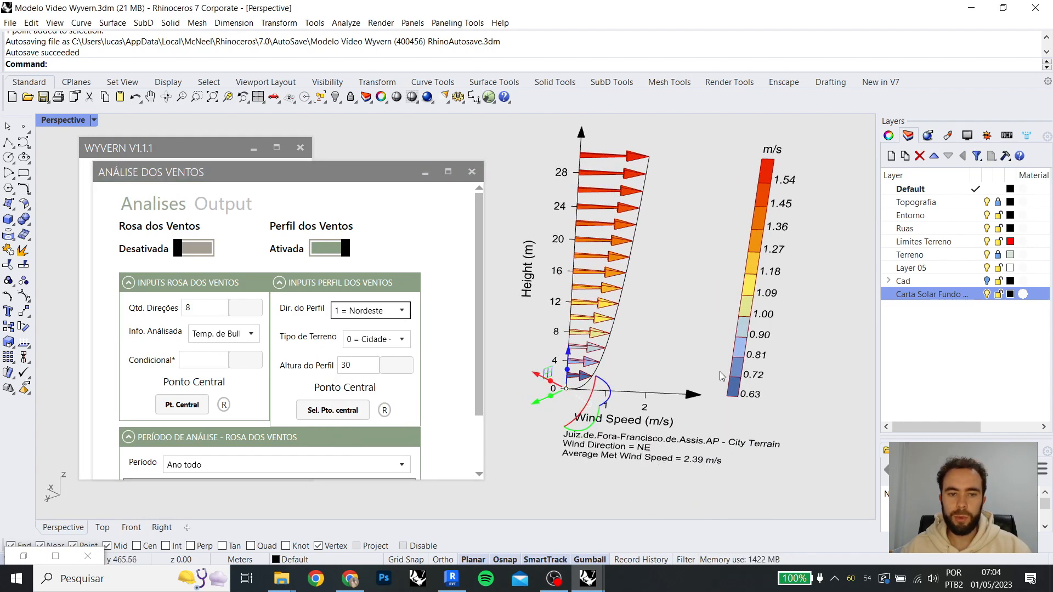
left_click(403, 315)
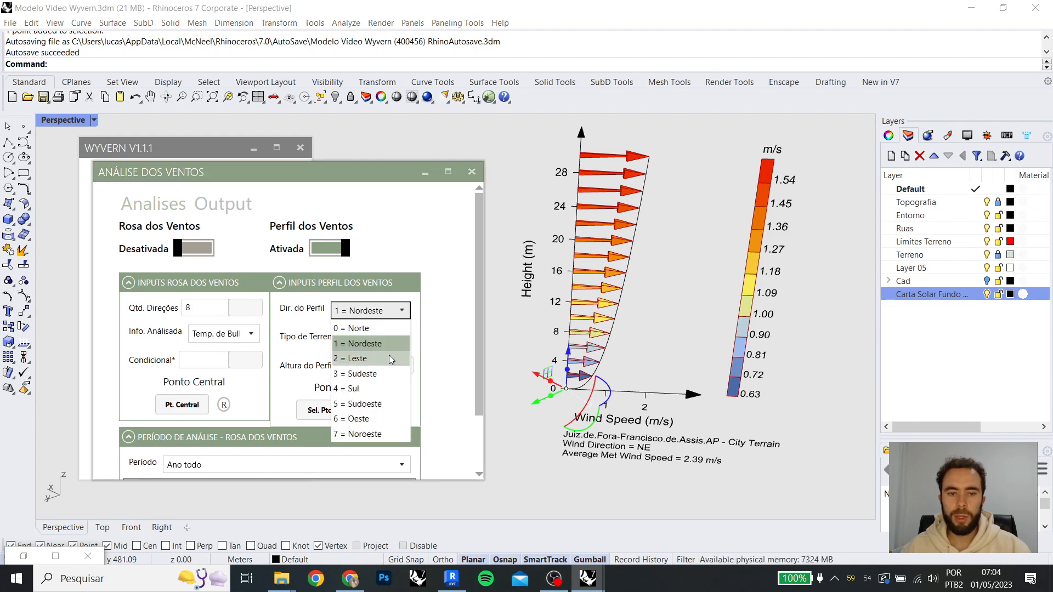
left_click(389, 354)
left_click(365, 324)
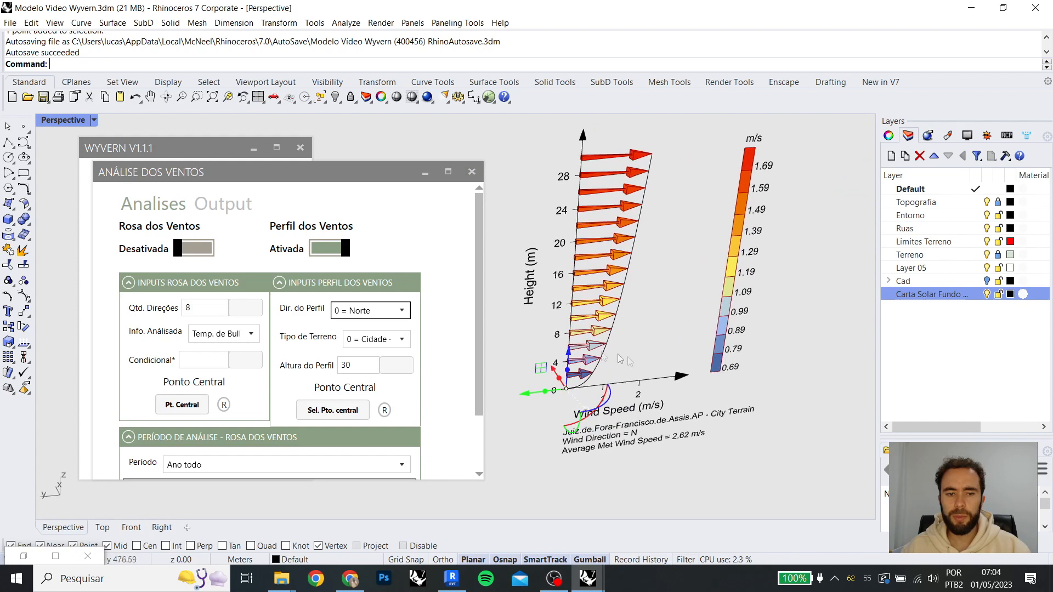
Set the wind profile's Altura do Perfil to 50 and apply it
left_click_drag(355, 365, 337, 365)
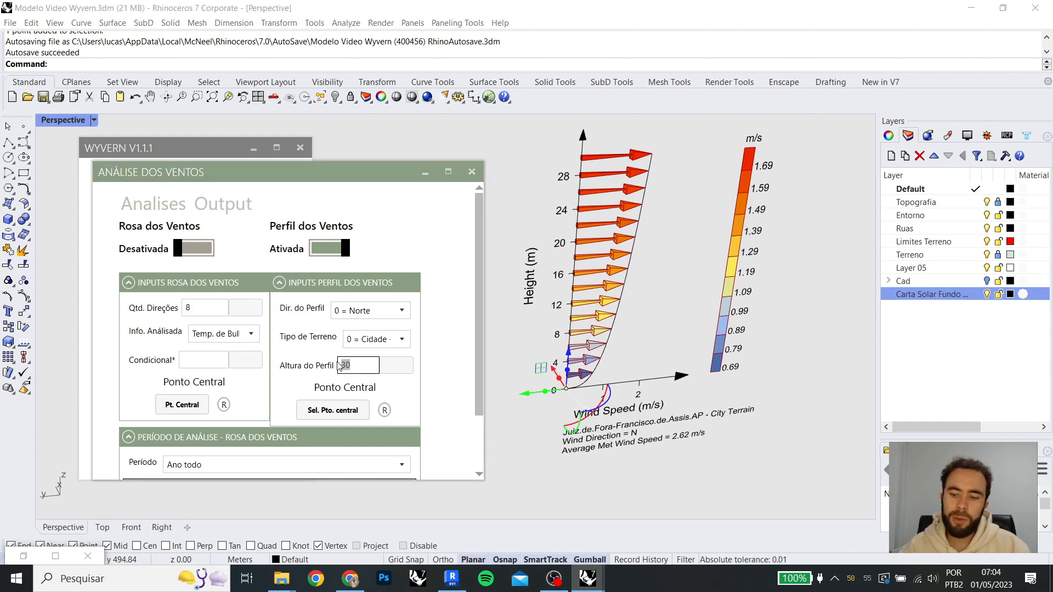
type("50")
key("Tab")
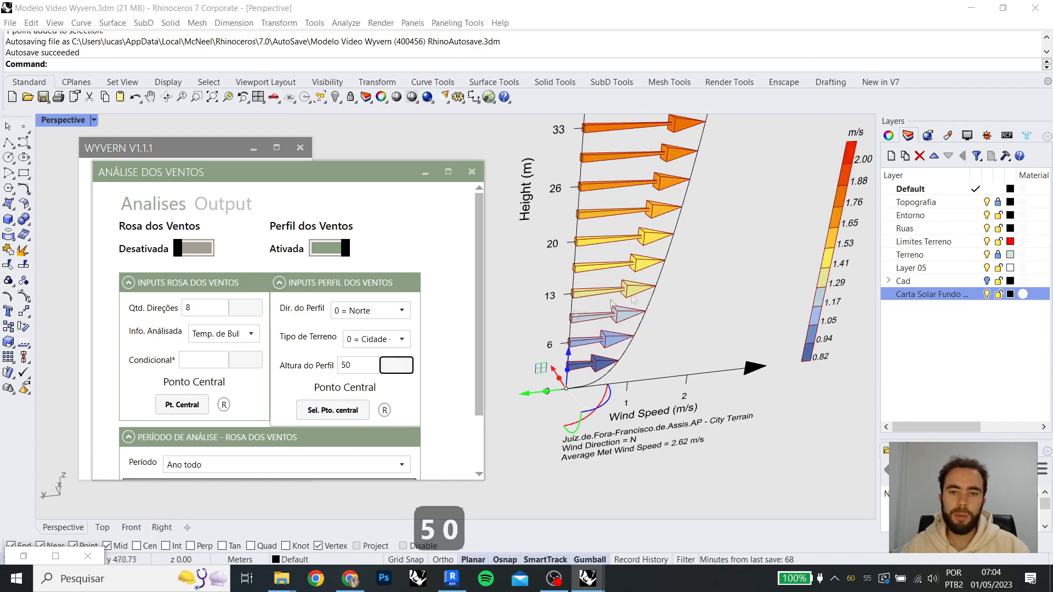
scroll(658, 260, "up", 5)
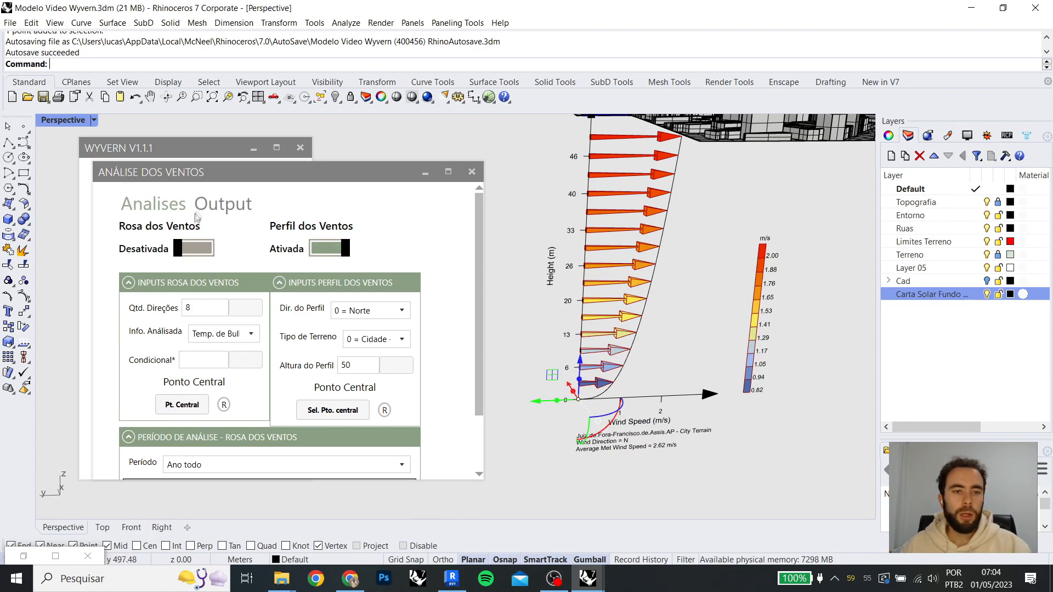
Open the wind analysis Output settings and review the legend, personalization and output options for the rose and profile
left_click(230, 204)
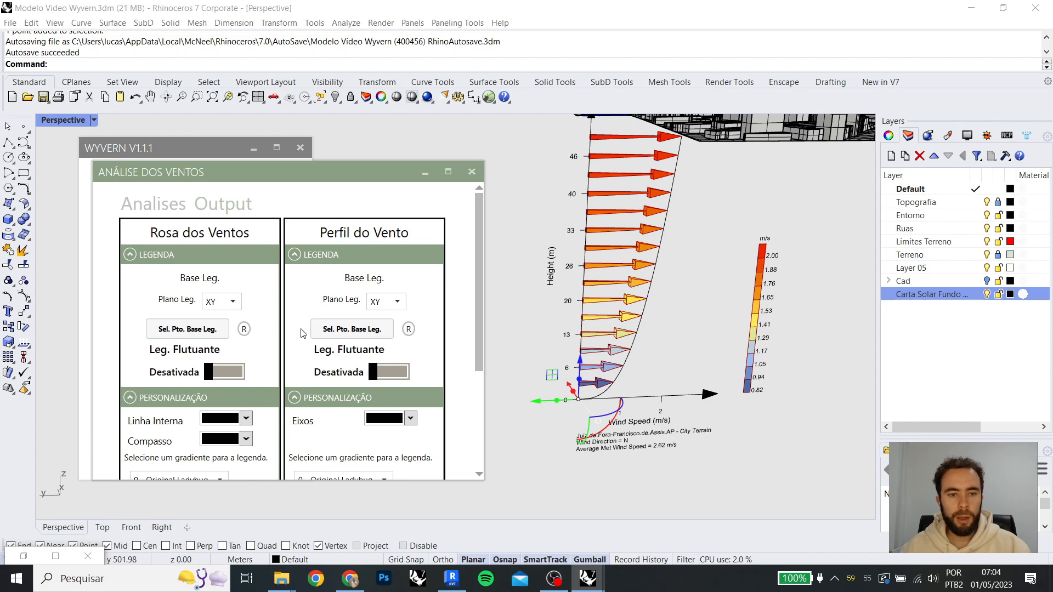
scroll(301, 333, "down", 3)
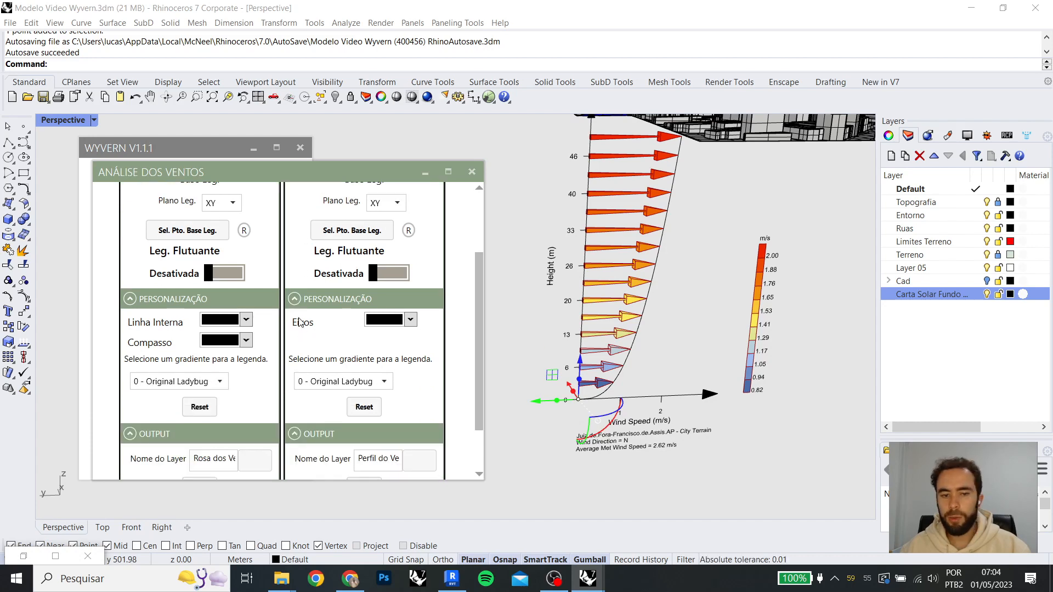
scroll(298, 319, "down", 2)
scroll(298, 319, "up", 3)
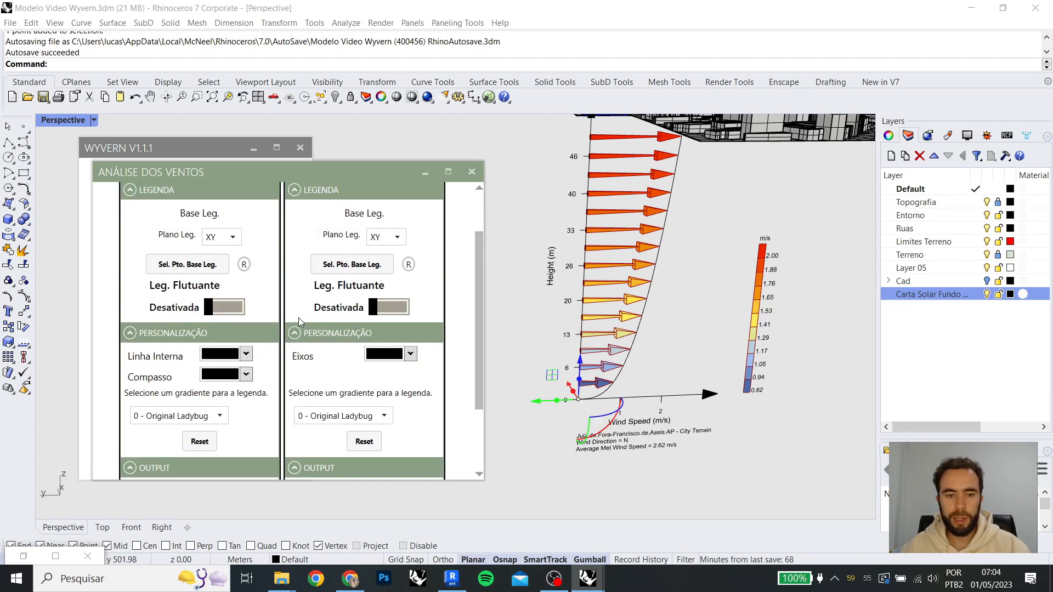
Try the wind profile gradients 1 - Nuanced Ladybug and 9 - Peak Load Balance, and return to 0 - Original Ladybug
left_click(387, 418)
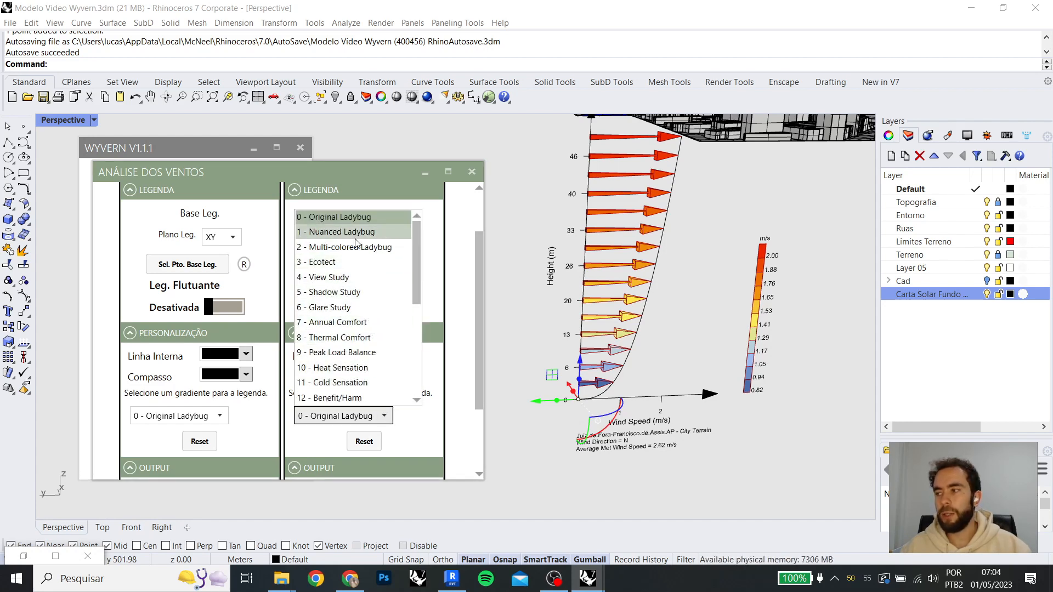
left_click(356, 233)
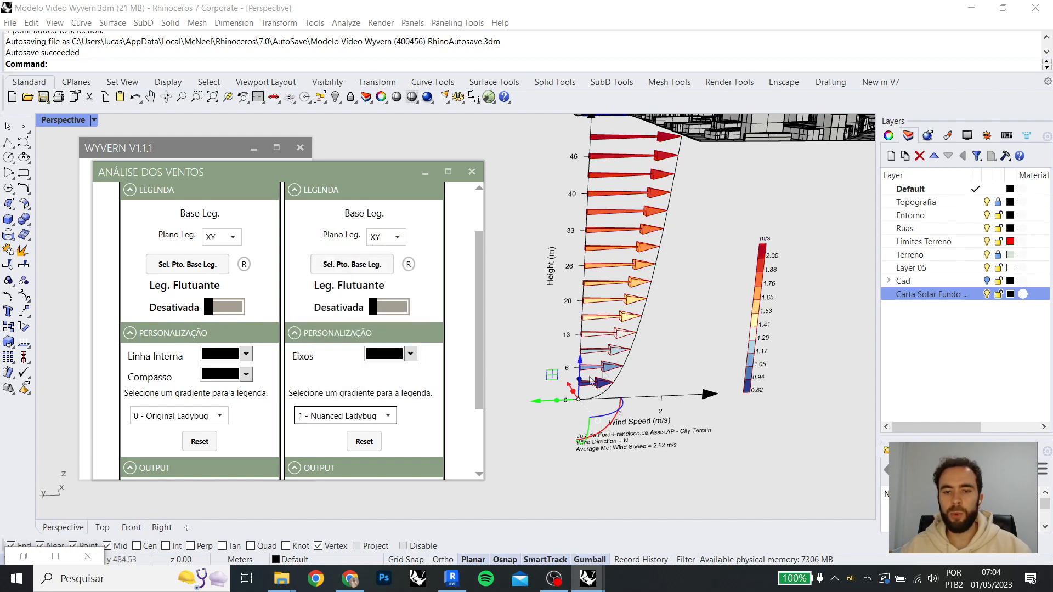
left_click(359, 416)
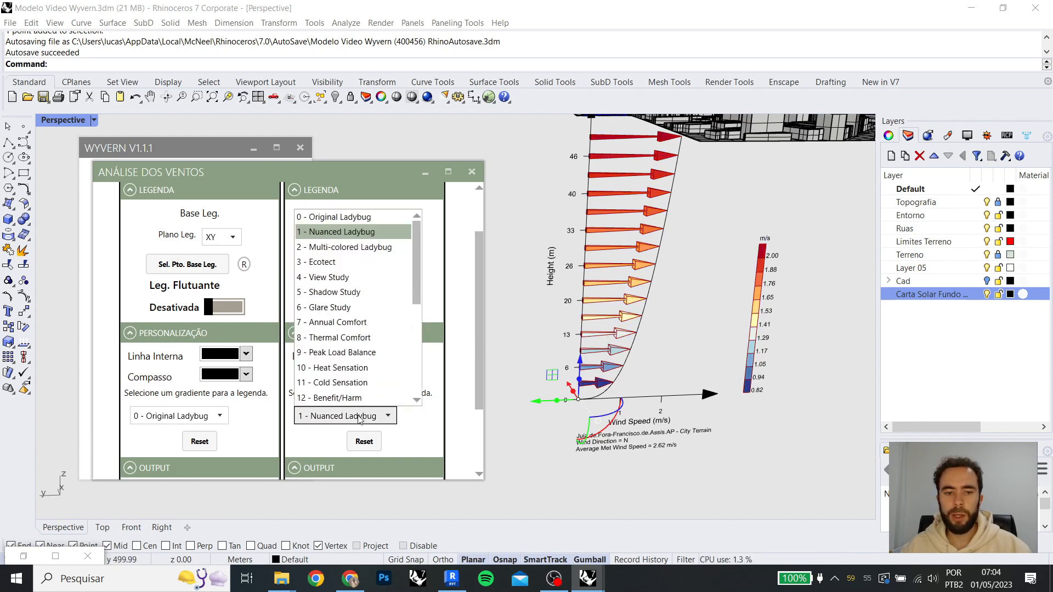
left_click(340, 353)
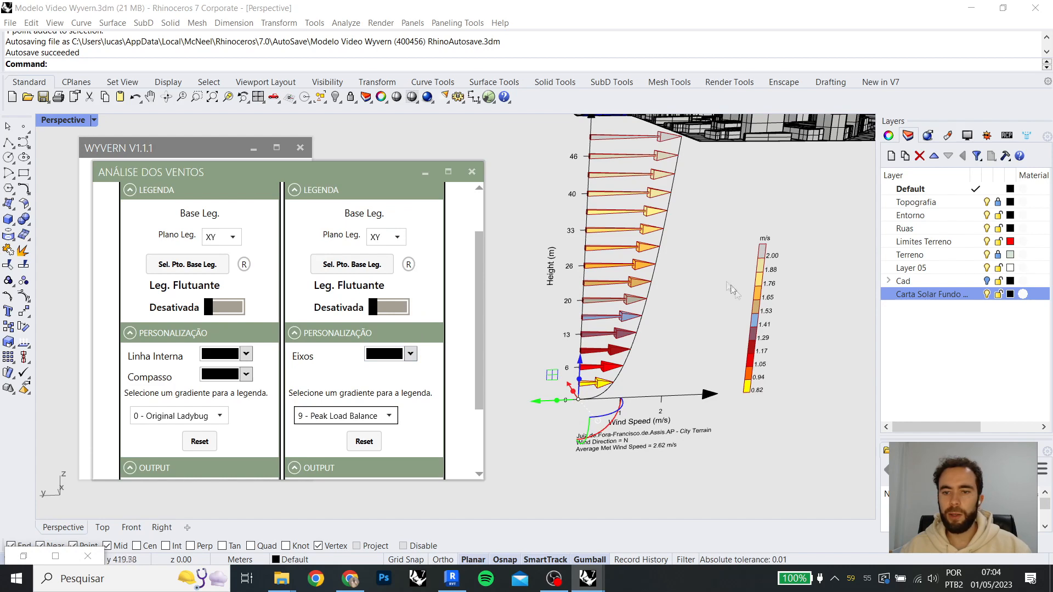
left_click(386, 415)
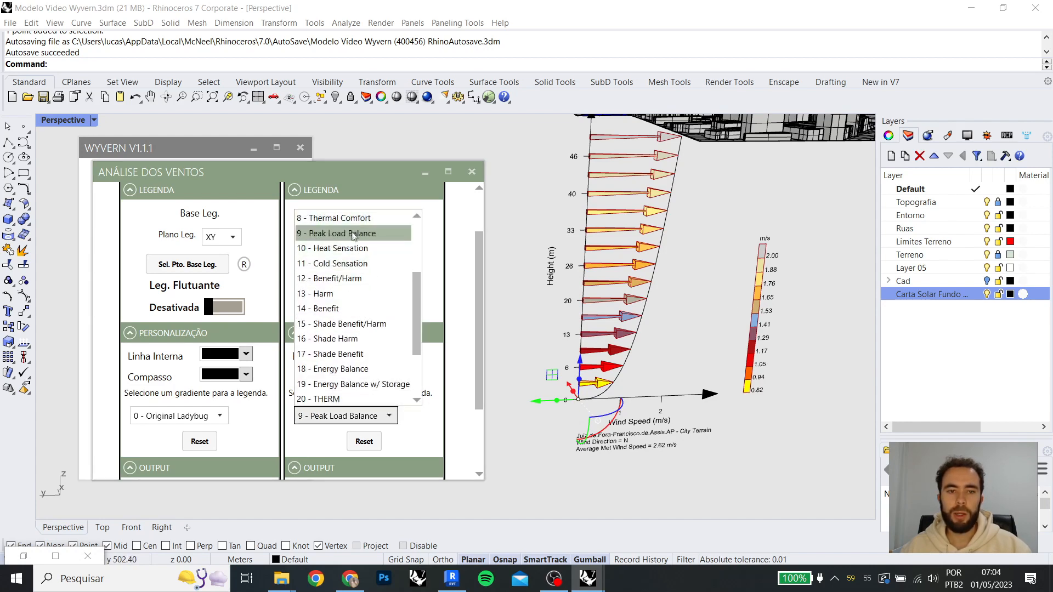
scroll(357, 233, "up", 3)
left_click(340, 218)
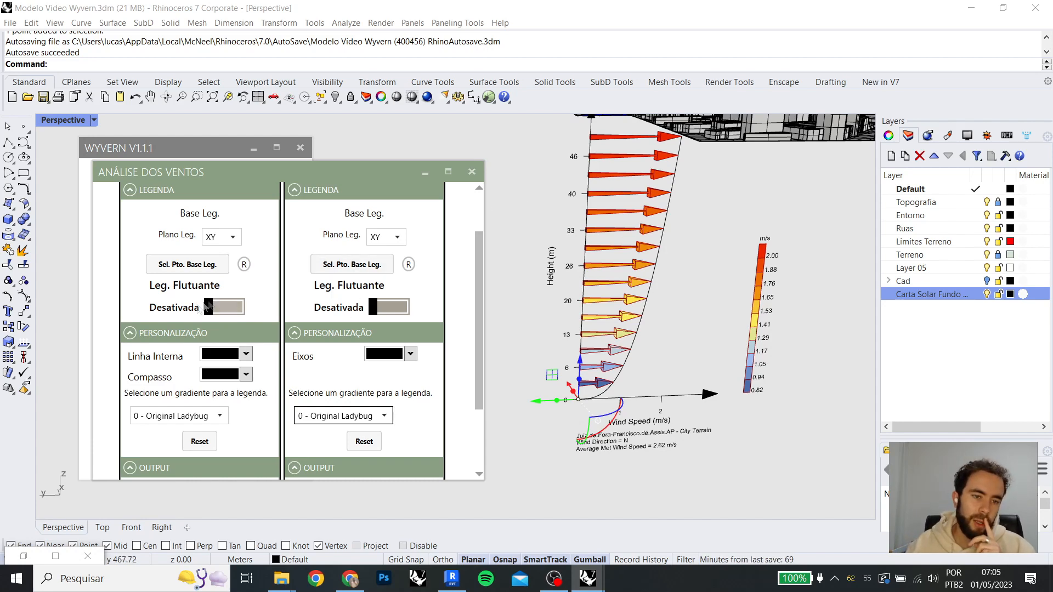
Activate Rosa dos Ventos again and turn on Leg. Flutuante for both the wind rose and the wind profile
scroll(214, 301, "up", 3)
left_click(145, 203)
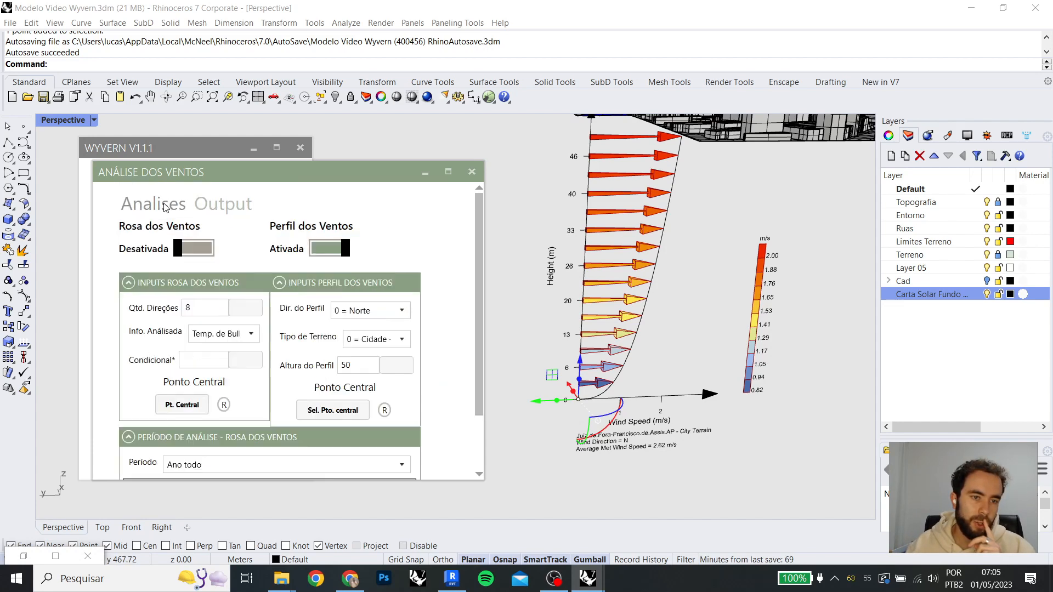
left_click(193, 247)
left_click(223, 204)
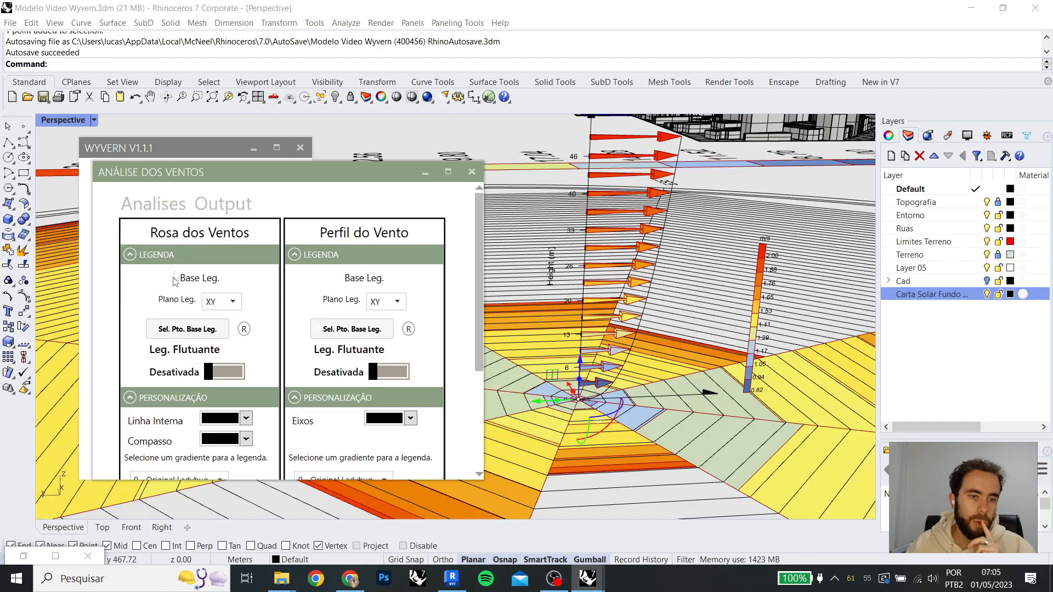
scroll(203, 355, "down", 1)
left_click(224, 338)
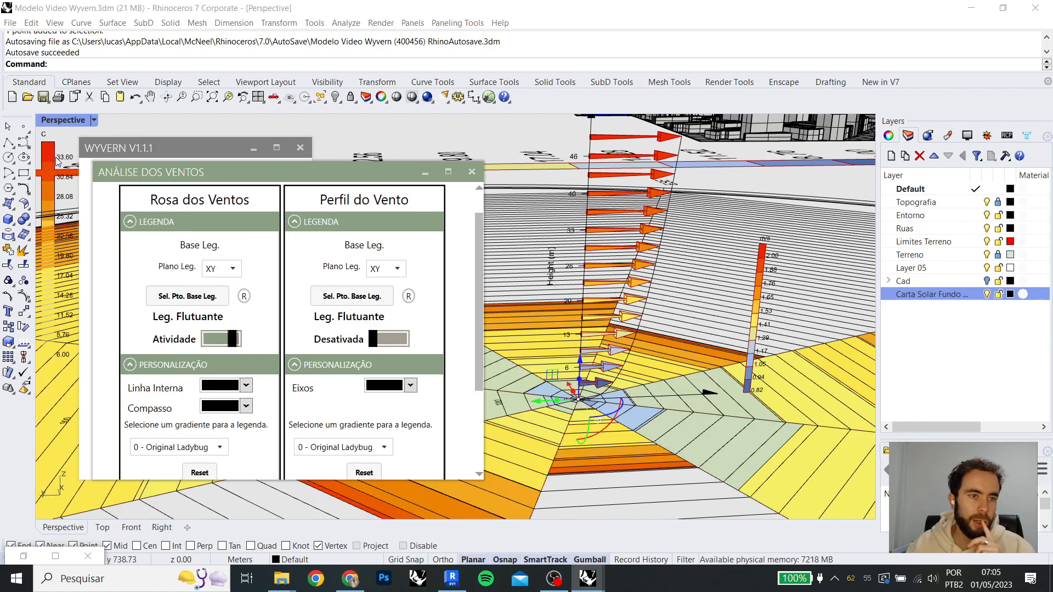
scroll(653, 265, "down", 6)
right_click_drag(598, 237, 603, 271)
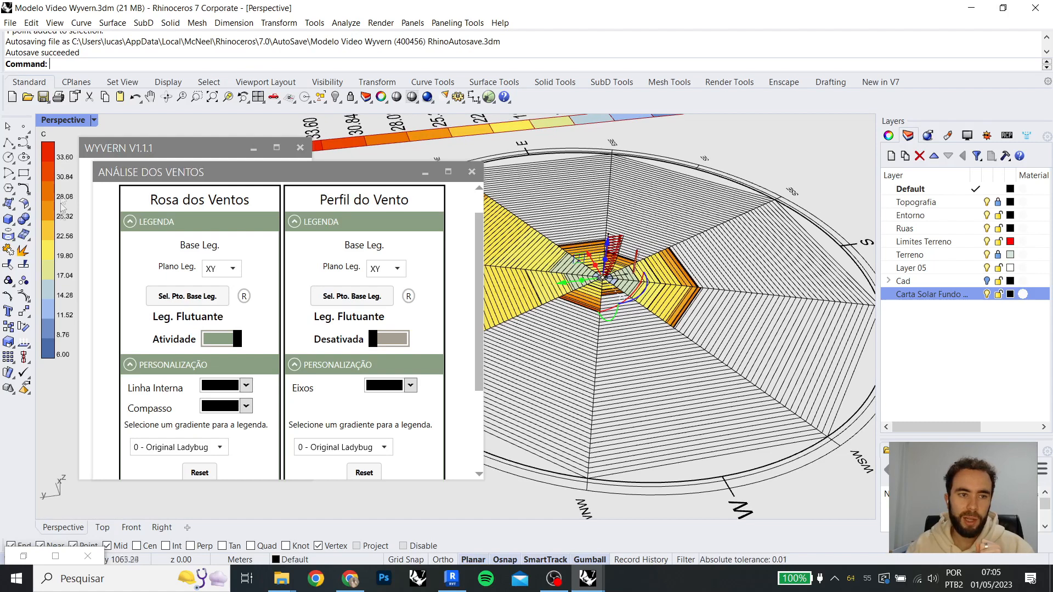
left_click(398, 346)
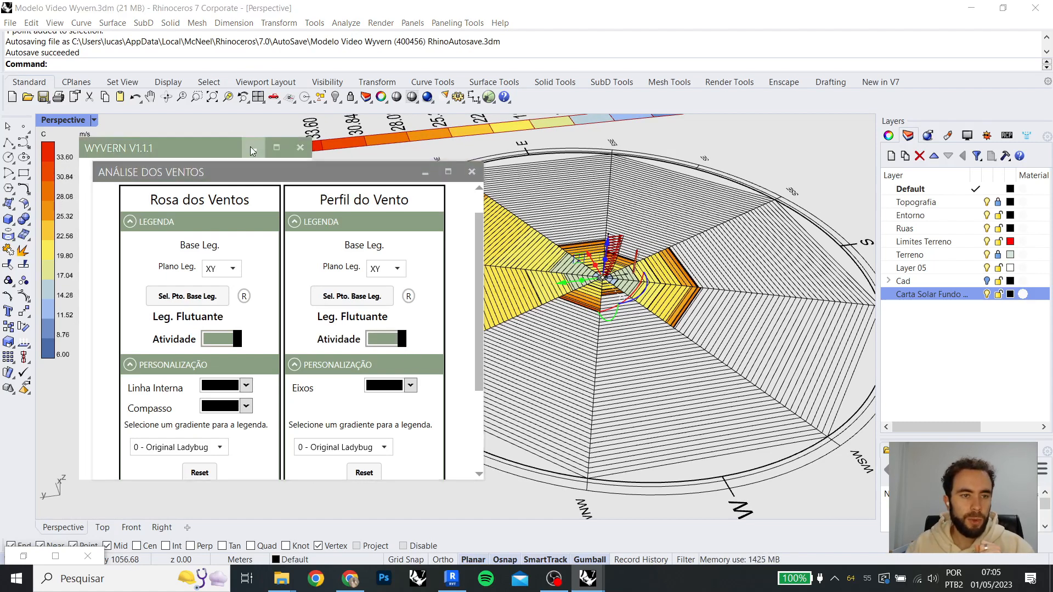
Minimize the Wyvern windows and examine the floating legends alongside the wind rose and wind profile in the Perspective view
left_click(252, 148)
mouse_move(540, 259)
right_mouse_down()
mouse_move(507, 218)
mouse_move(529, 263)
right_mouse_up()
scroll(659, 285, "up", 7)
right_click_drag(609, 235, 628, 194)
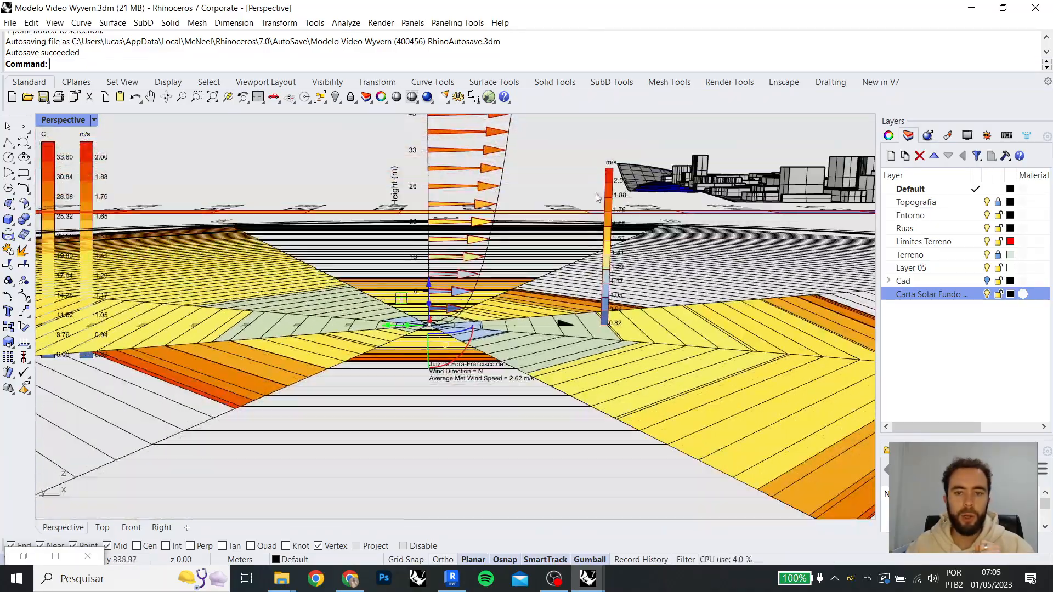
scroll(120, 236, "down", 10)
right_click_drag(71, 170, 141, 217)
scroll(94, 220, "down", 7)
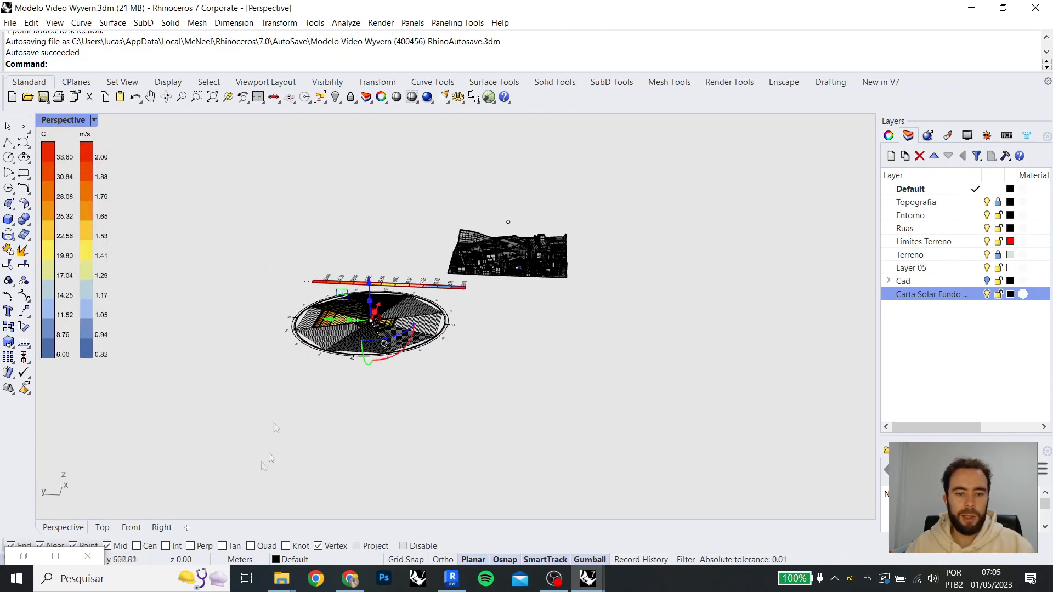
Restore the wind analysis window and bake the wind rose to layer Rosa dos Ventos and the profile to layer Perfil do Vento
mouse_move(588, 578)
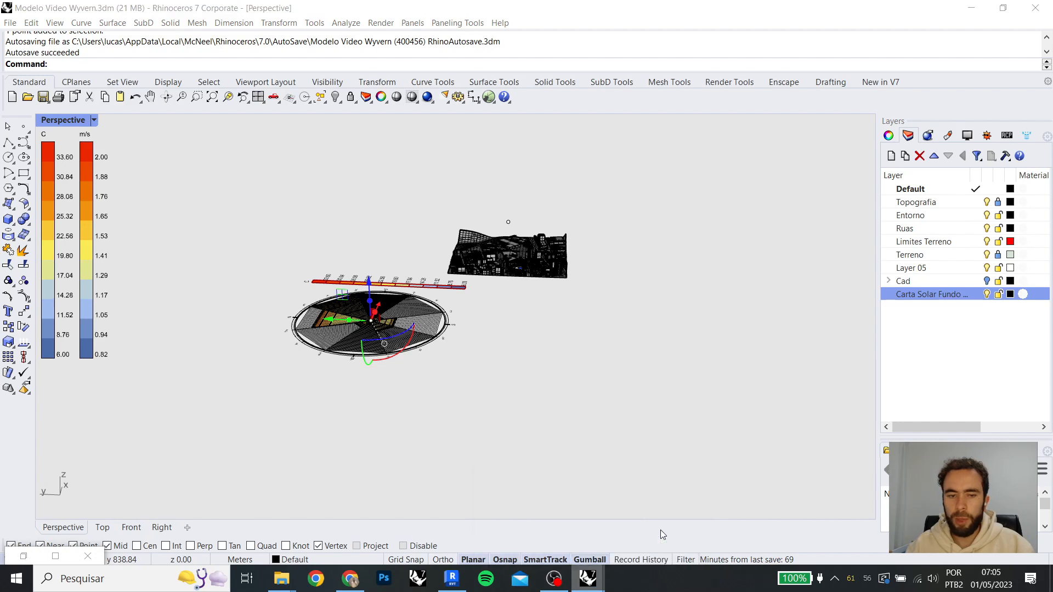
left_click(661, 533)
scroll(402, 364, "down", 4)
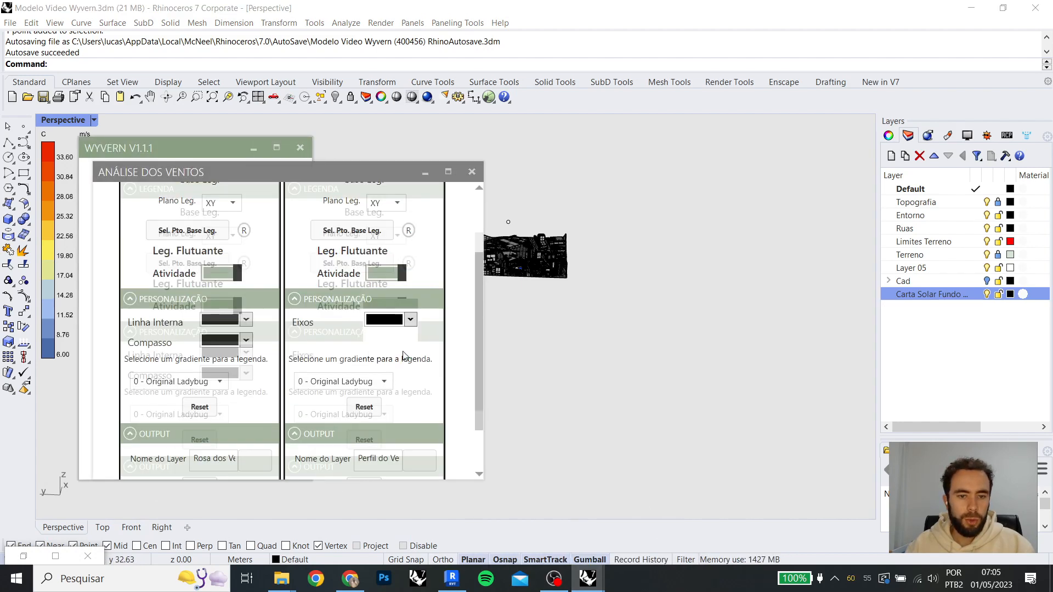
left_click(364, 423)
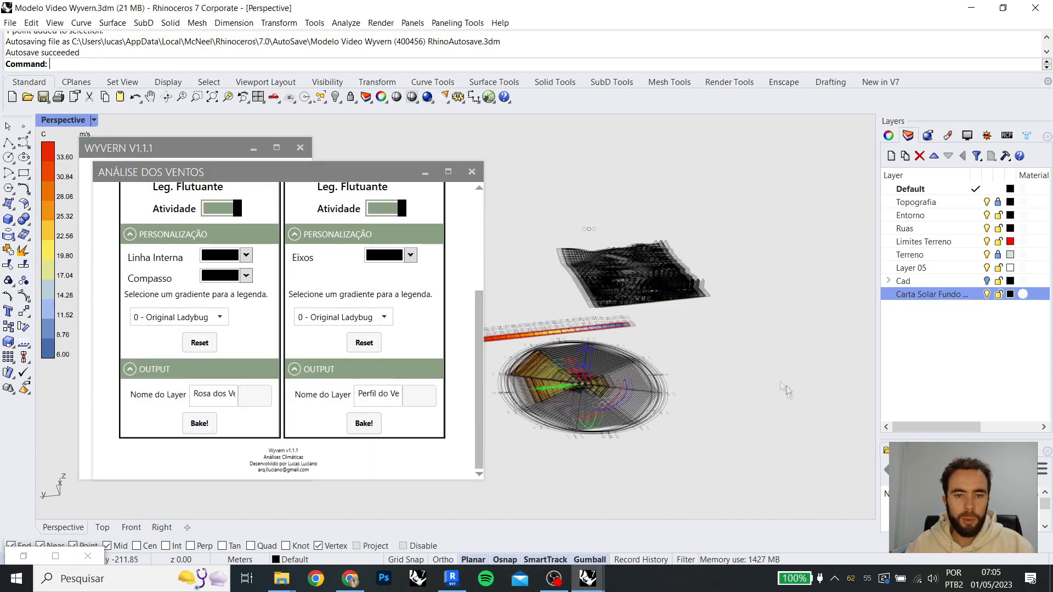
scroll(665, 394, "up", 4)
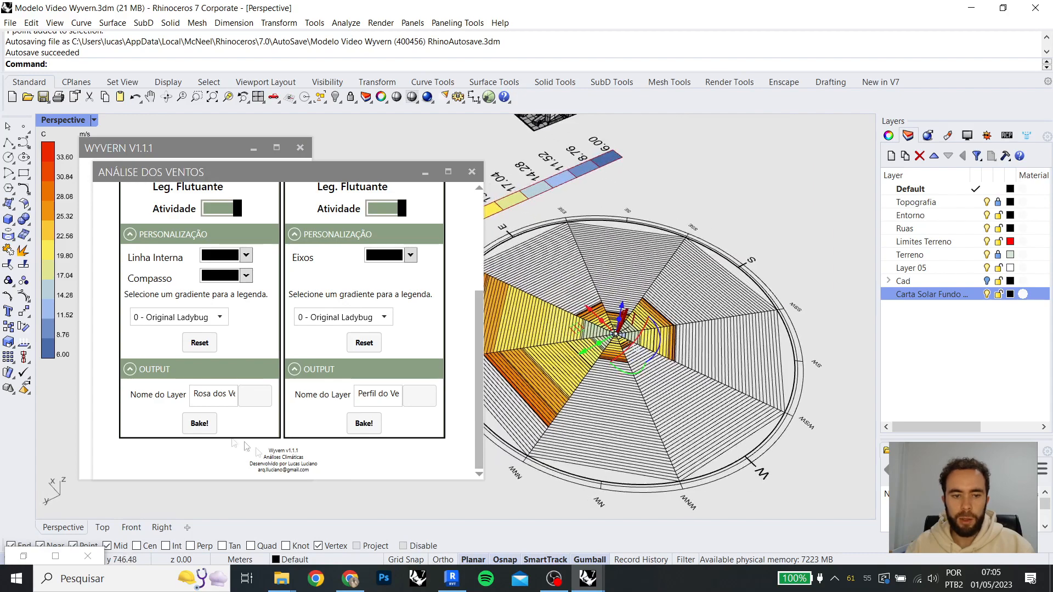
left_click(200, 423)
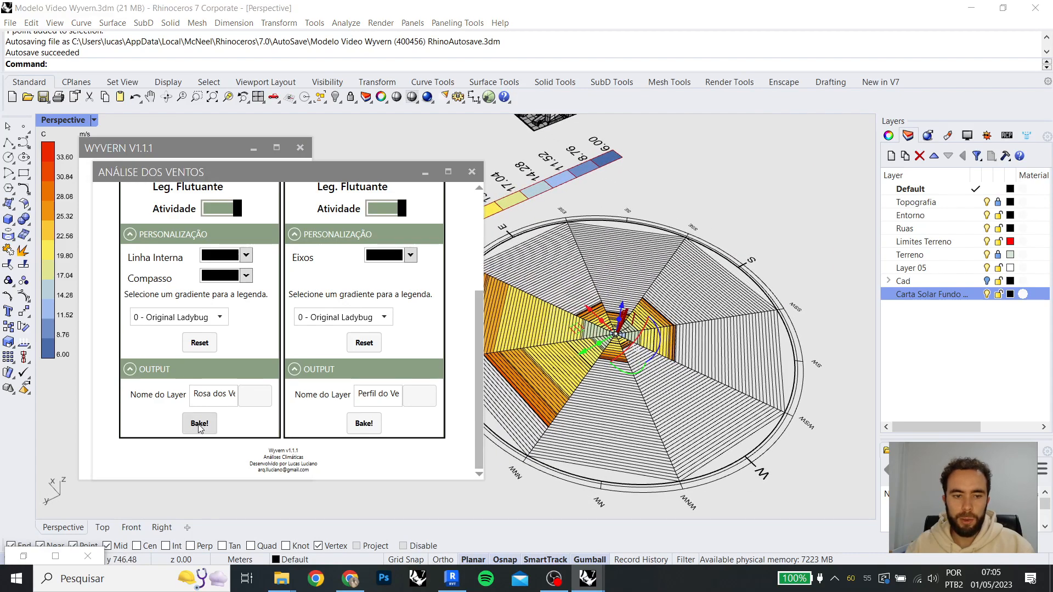
left_click(361, 424)
right_click_drag(649, 380, 633, 374)
key("Escape")
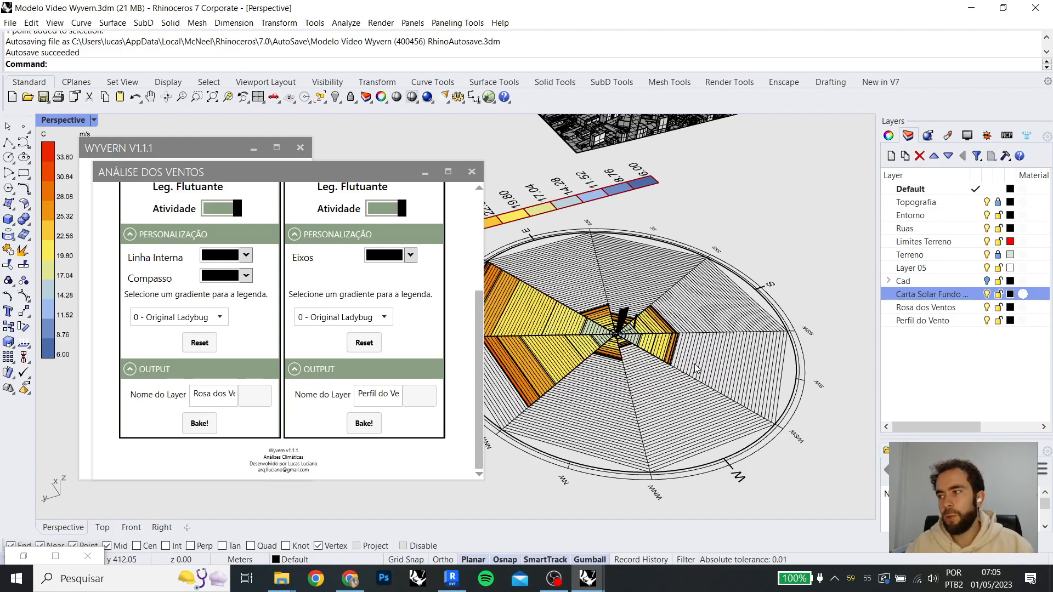
Examine the baked wind rose and wind profile geometry, selecting a curve of the rose to check it
right_click_drag(707, 387, 673, 324)
scroll(670, 307, "up", 3)
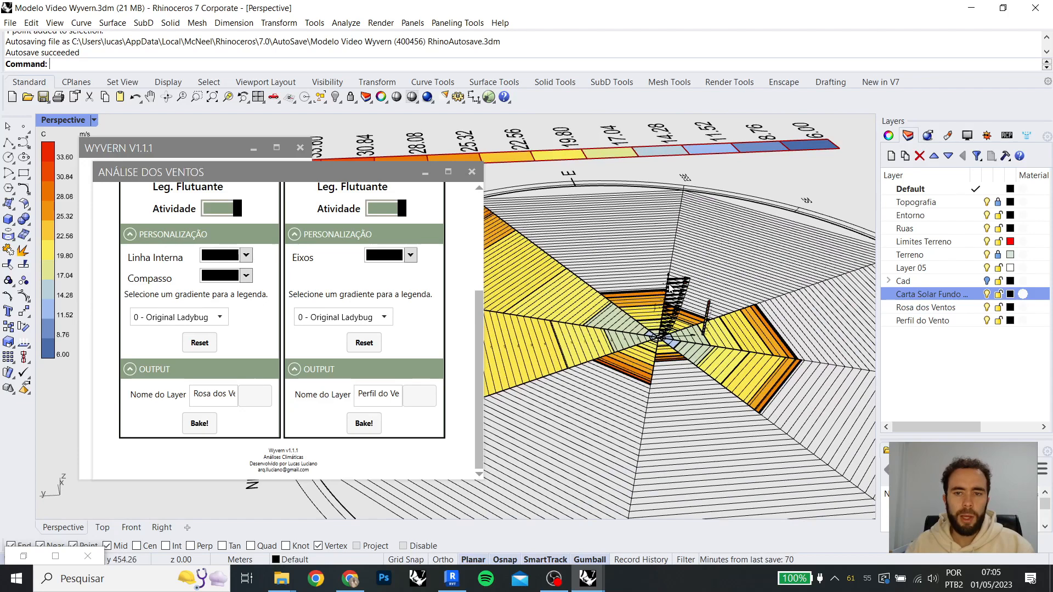
left_click(600, 211)
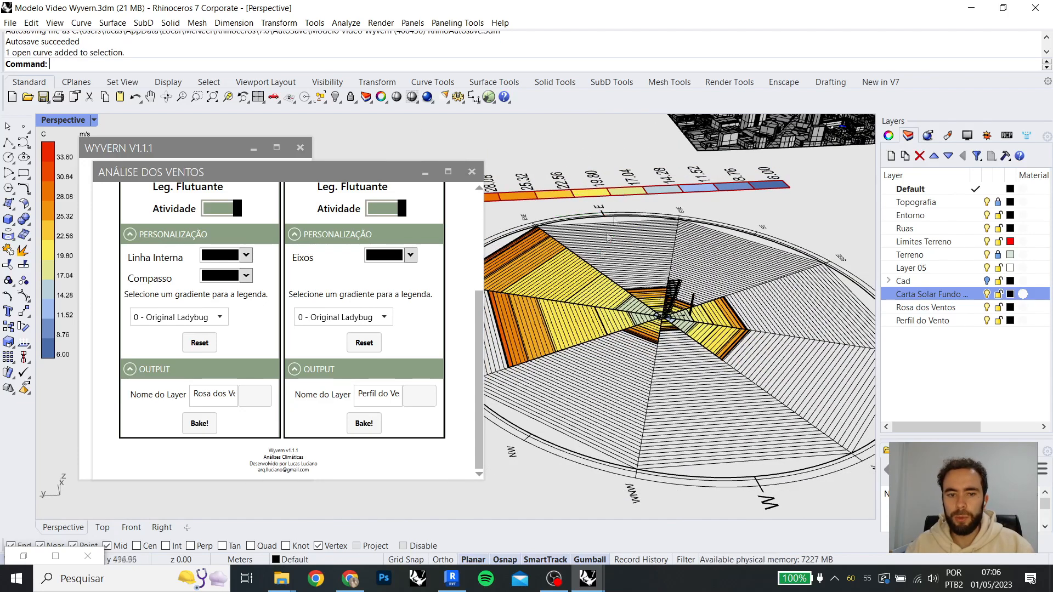
scroll(623, 205, "down", 6)
right_click_drag(786, 173, 604, 148)
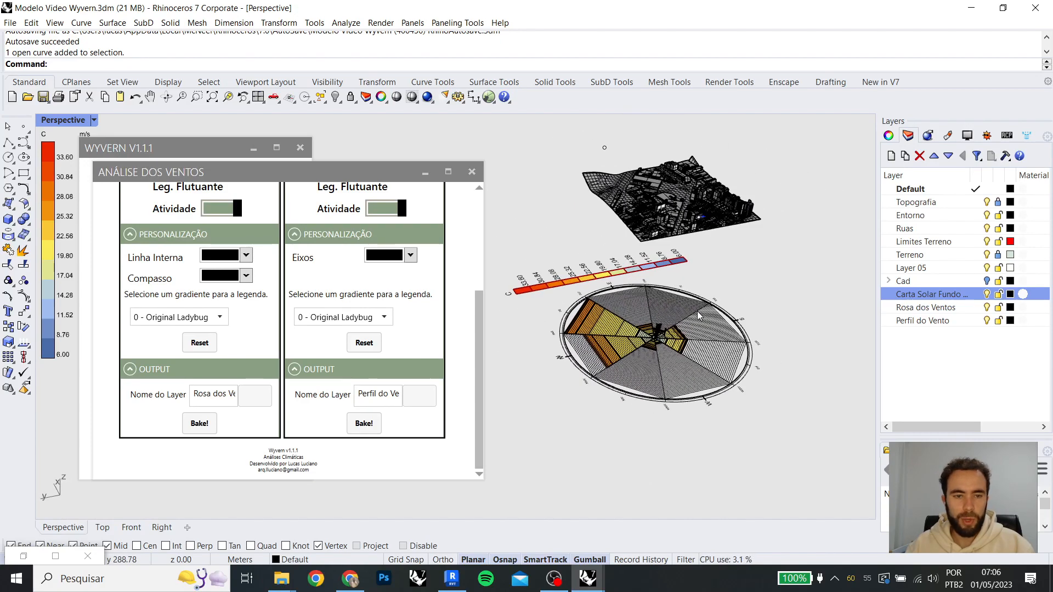
right_click_drag(700, 310, 718, 305)
View the colour choices for the wind profile's Eixos and the wind rose's Compasso
left_click(411, 255)
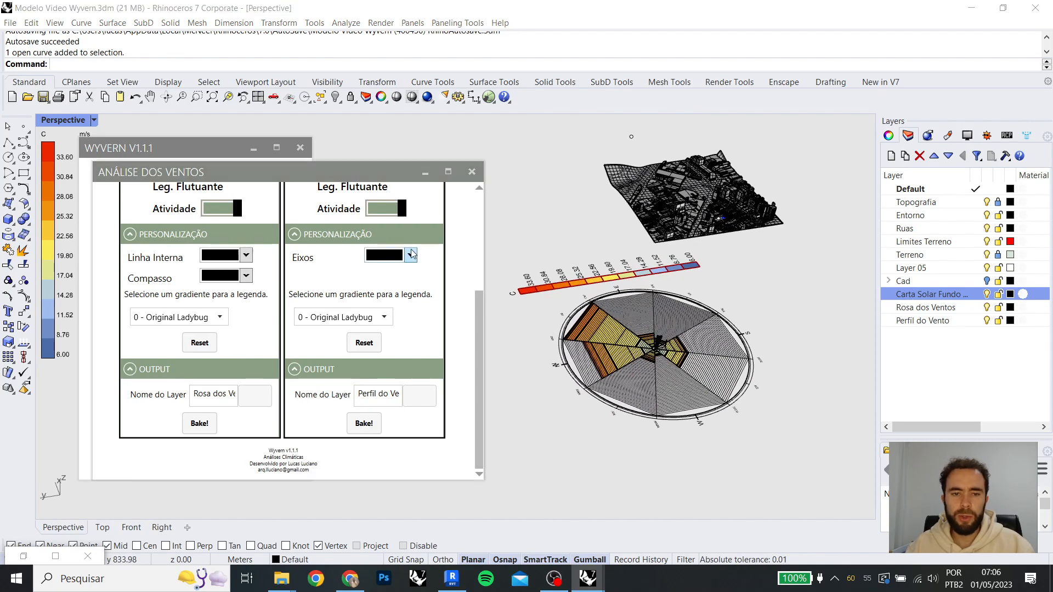
left_click(276, 307)
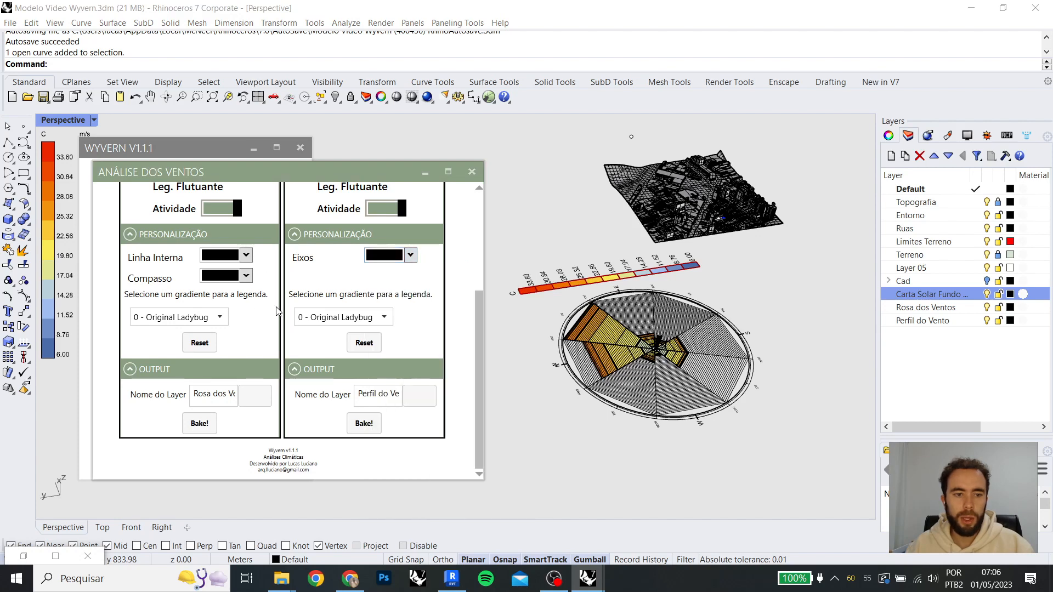
left_click(223, 281)
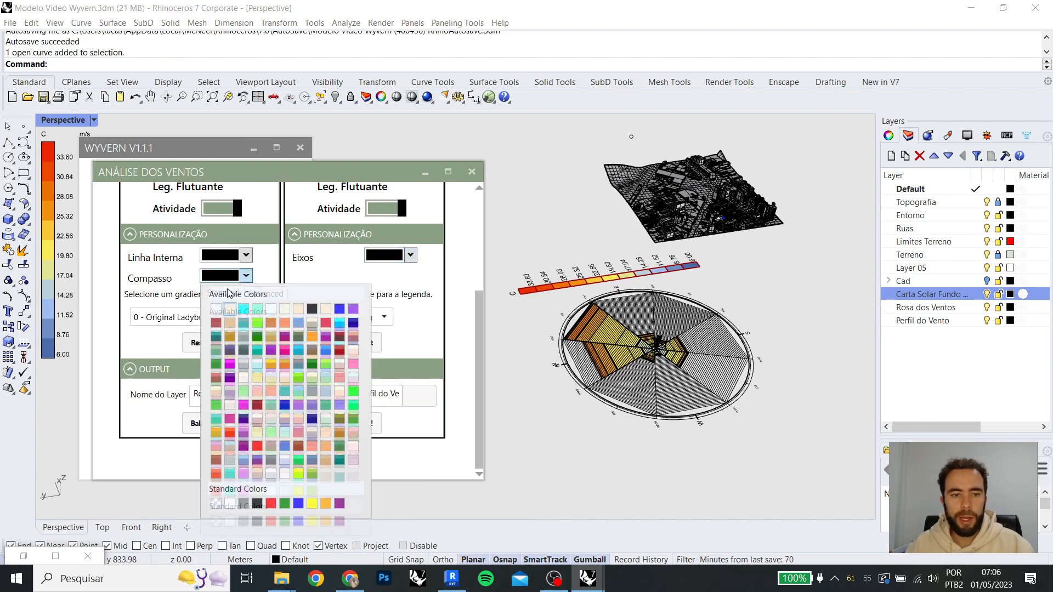
left_click(230, 340)
left_click(207, 346)
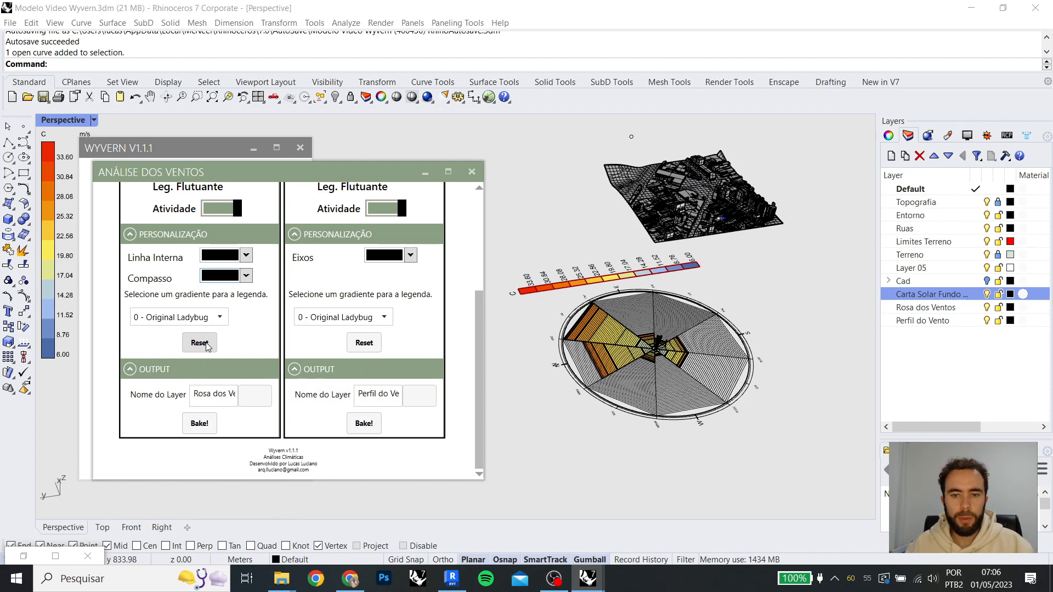
right_click_drag(685, 378, 651, 359)
scroll(671, 407, "up", 4)
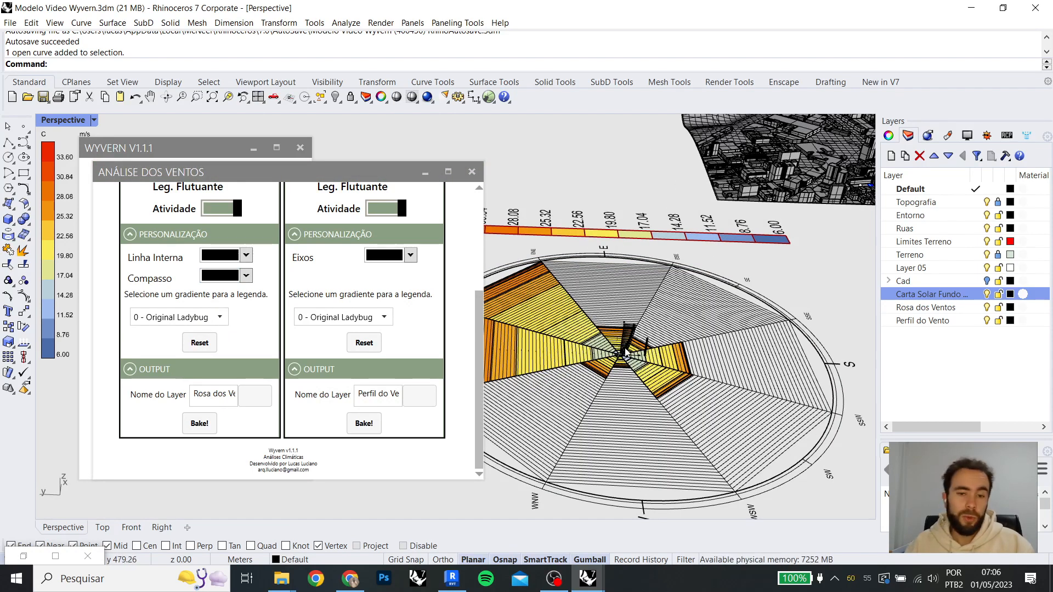
scroll(573, 225, "down", 4)
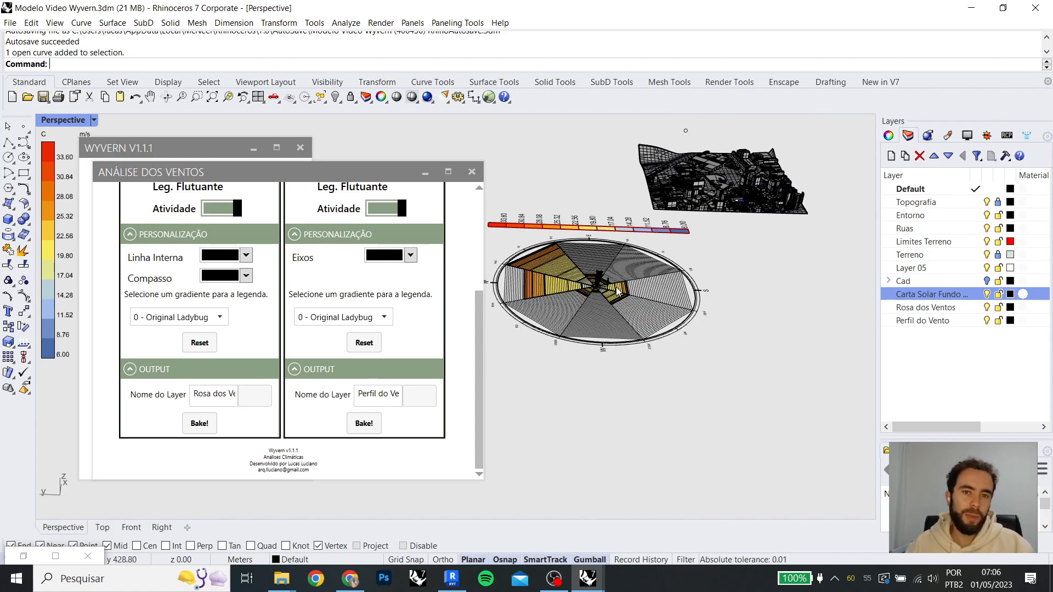
right_click_drag(609, 261, 557, 208)
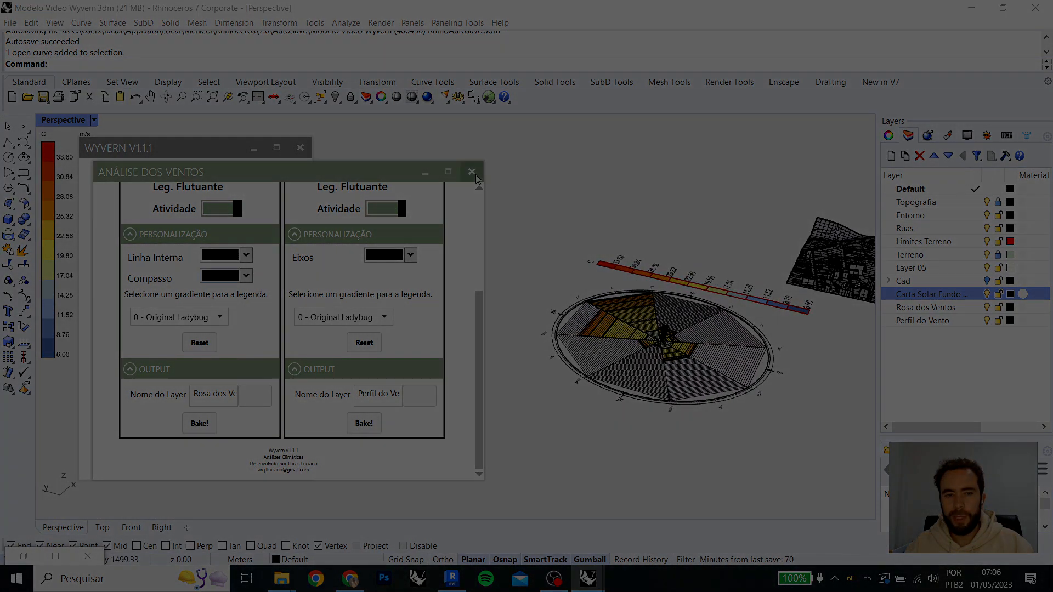